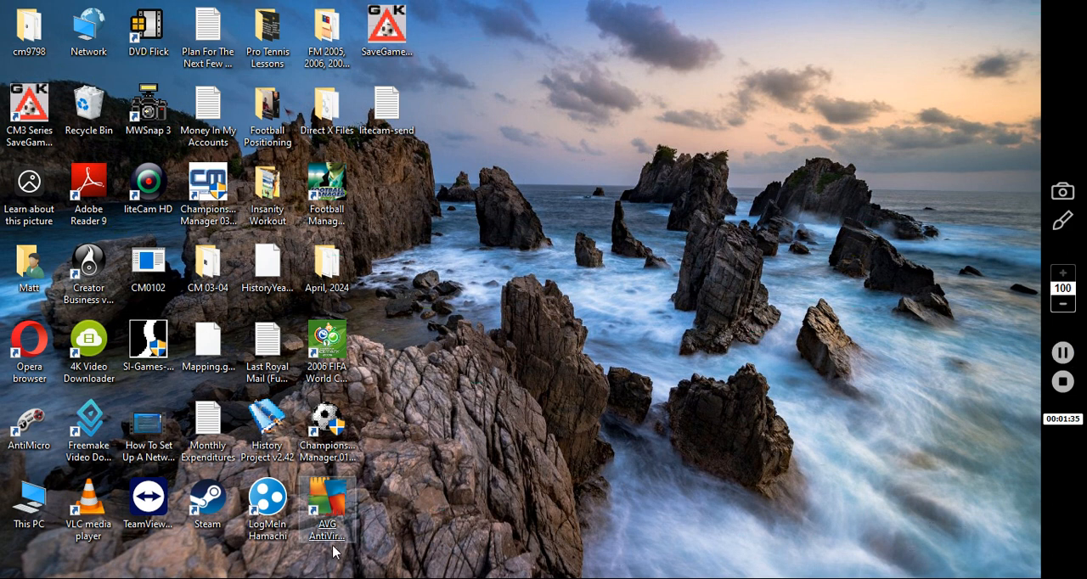
# Switch to the web browser and load the Championship Manager 2001/2002 forums at champman0102.co.uk from a blank page
pyautogui.click(326, 578)
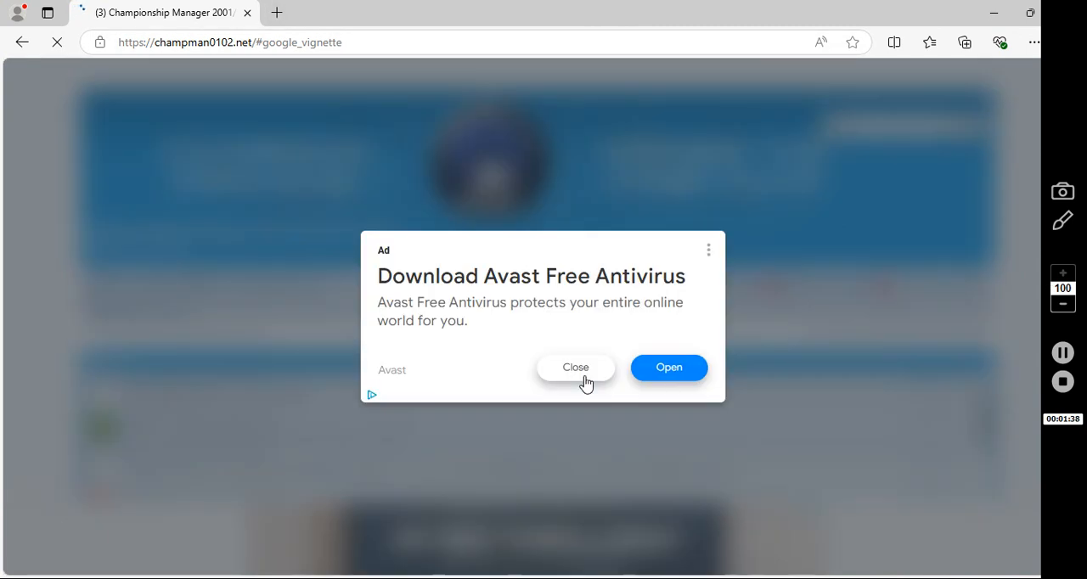
pyautogui.click(576, 374)
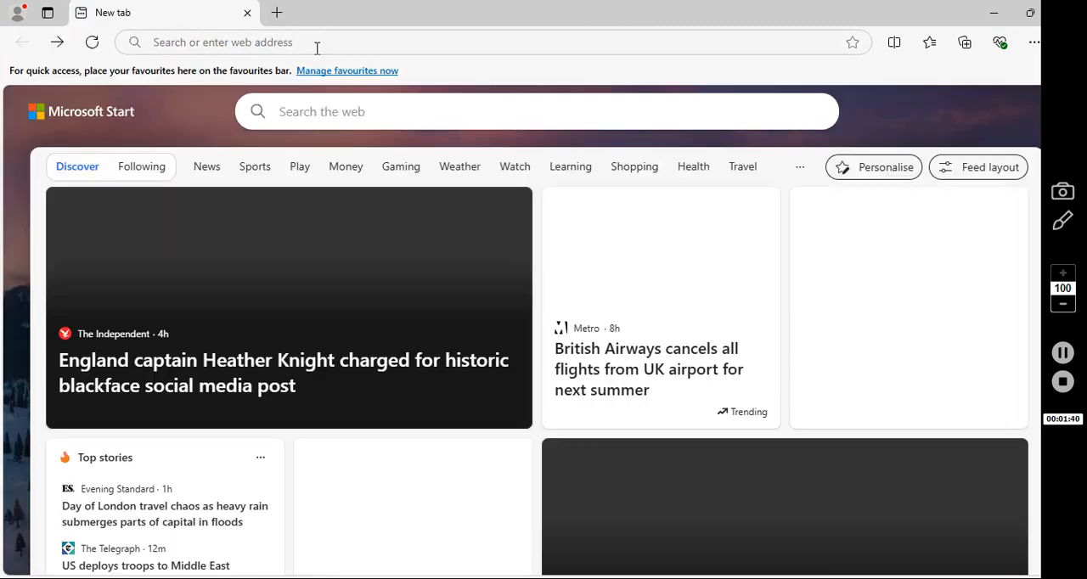
pyautogui.click(316, 45)
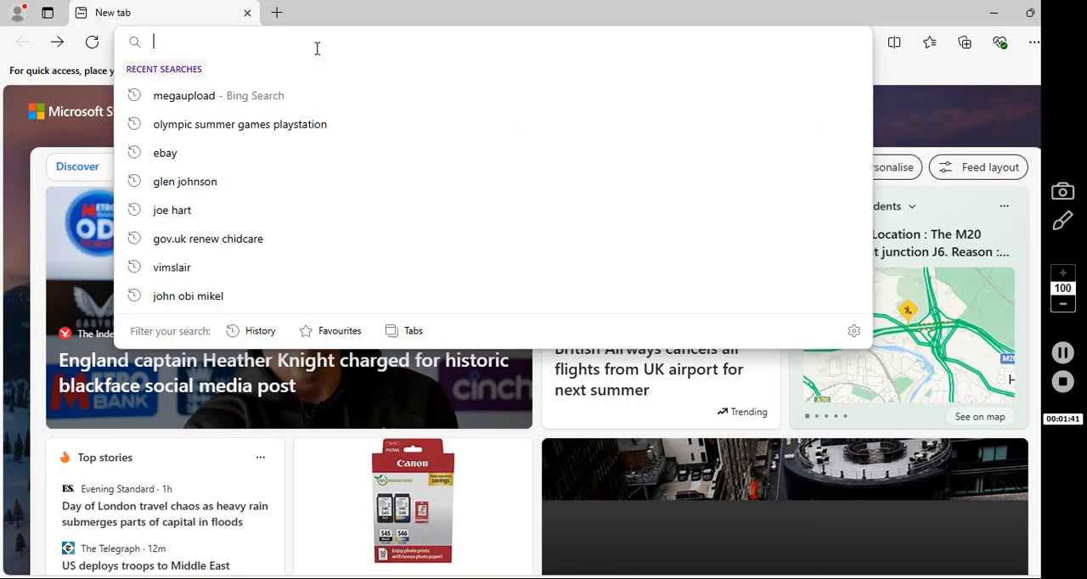
pyautogui.write('cha')
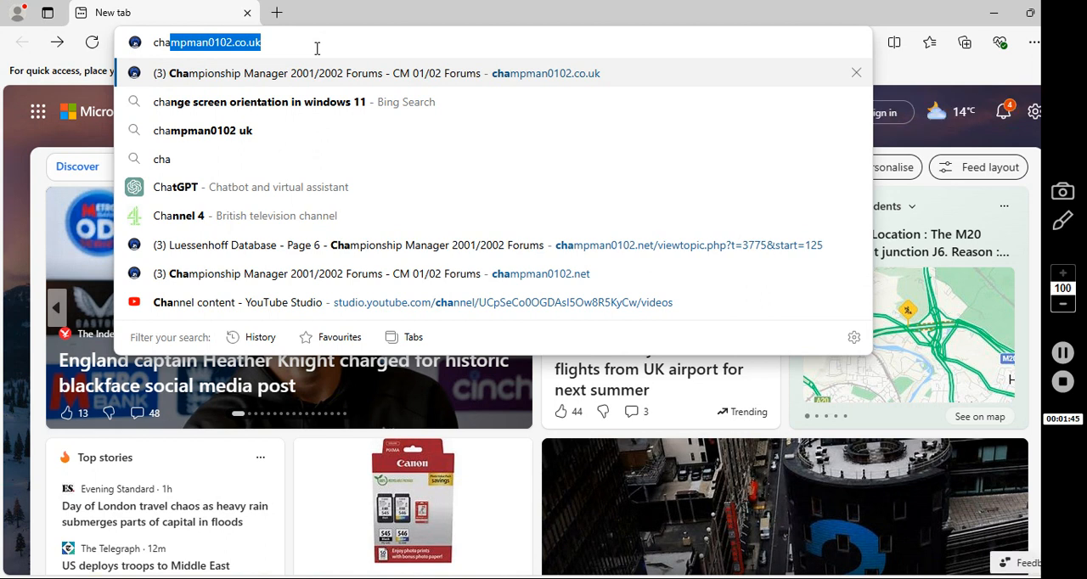
pyautogui.press('Return')
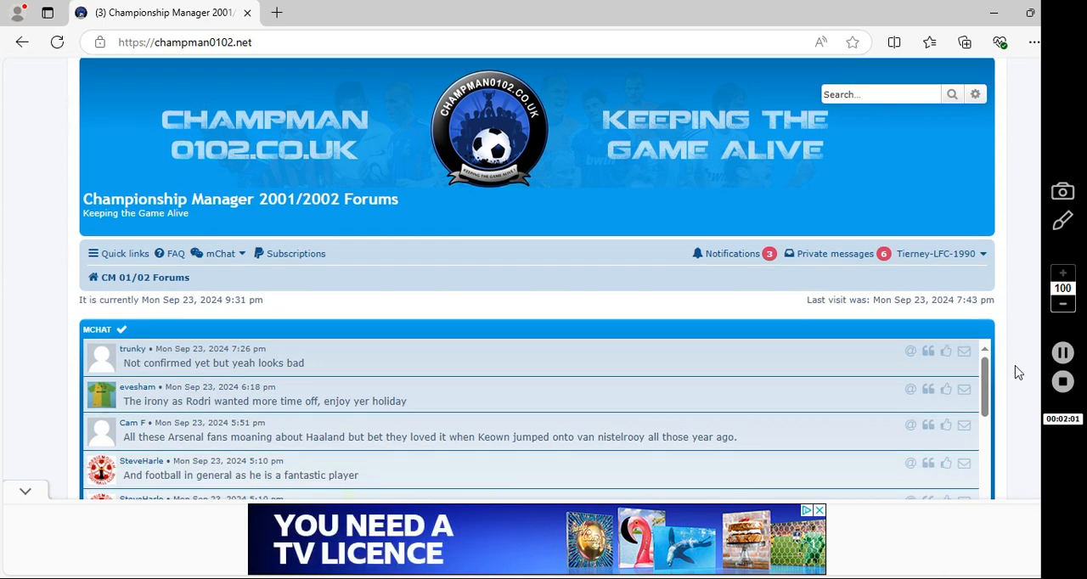
# Open the Downloads forum from the board index
pyautogui.scroll(-1, 1019, 372)
pyautogui.scroll(-3, 1018, 372)
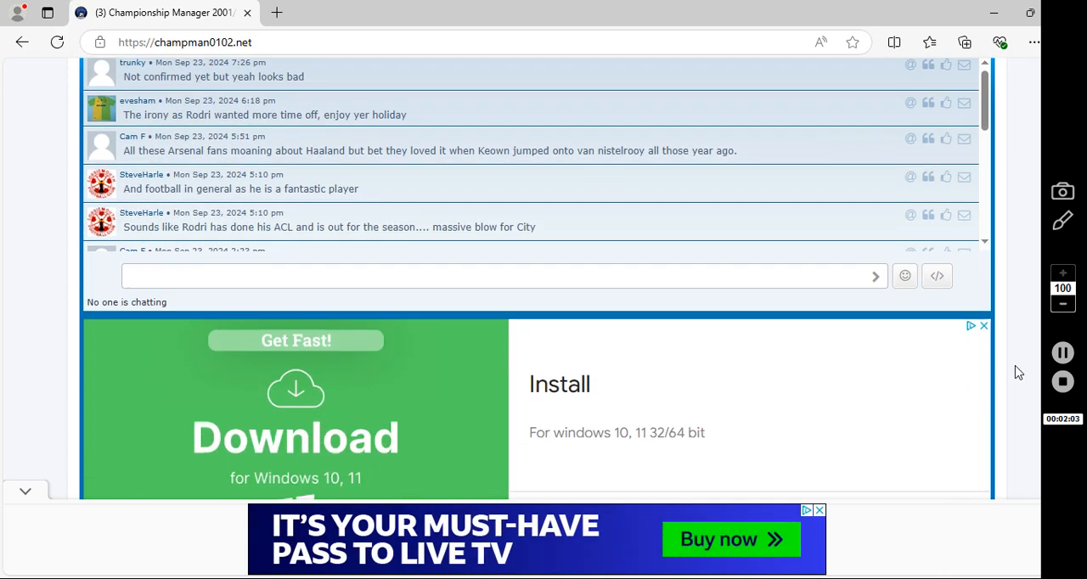
pyautogui.scroll(-5, 1018, 372)
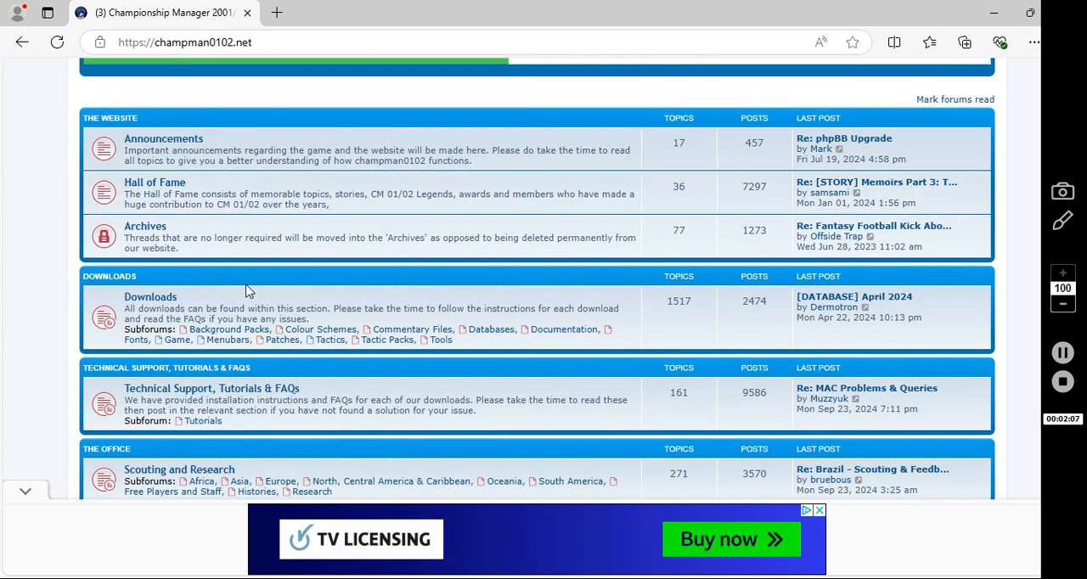
pyautogui.click(171, 301)
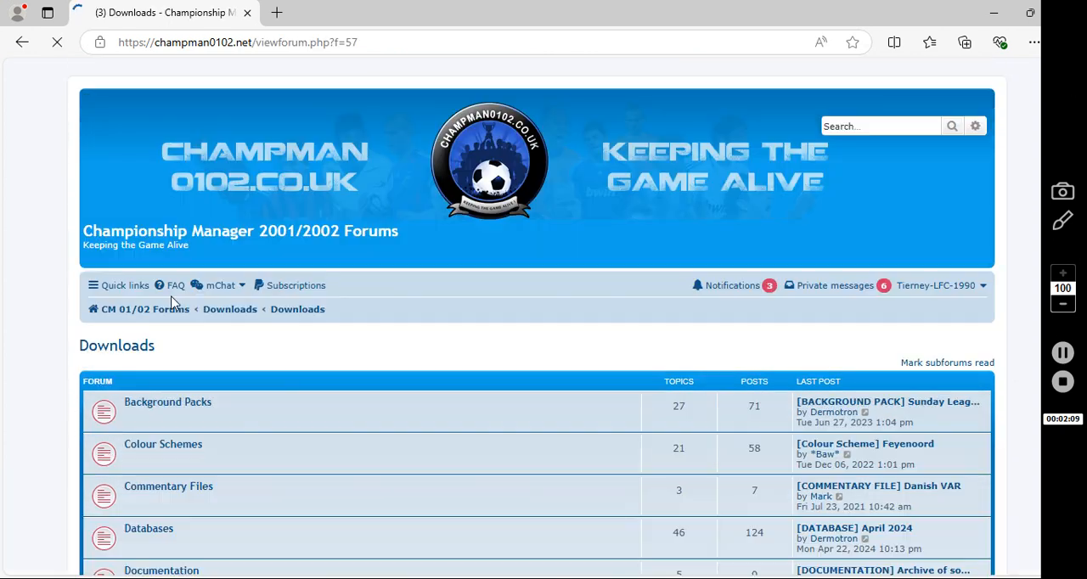
# Collapse the banner advert and open the Game subforum within Downloads
pyautogui.scroll(-2, 170, 301)
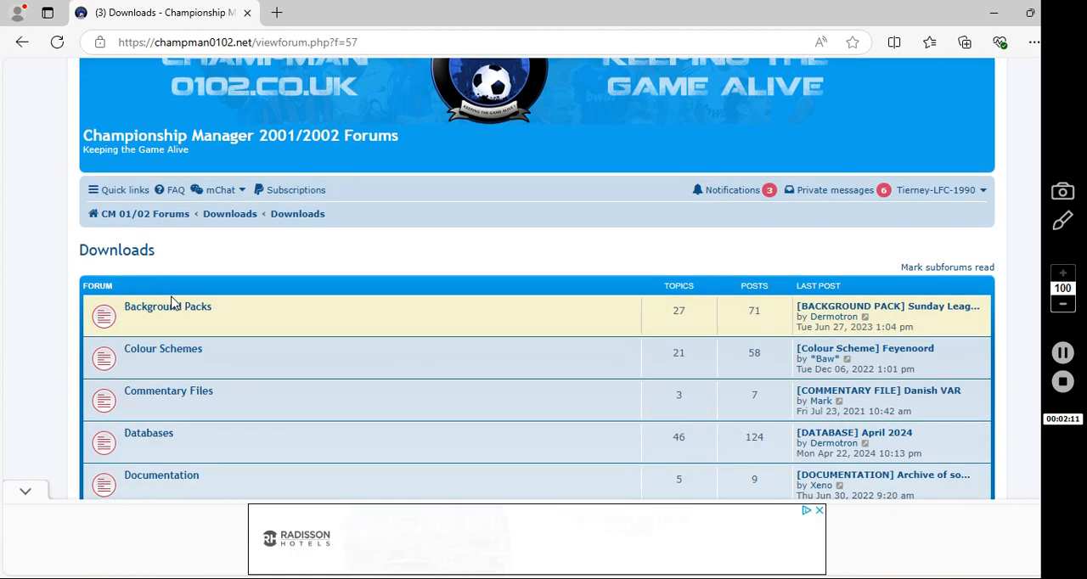
pyautogui.scroll(-2, 173, 303)
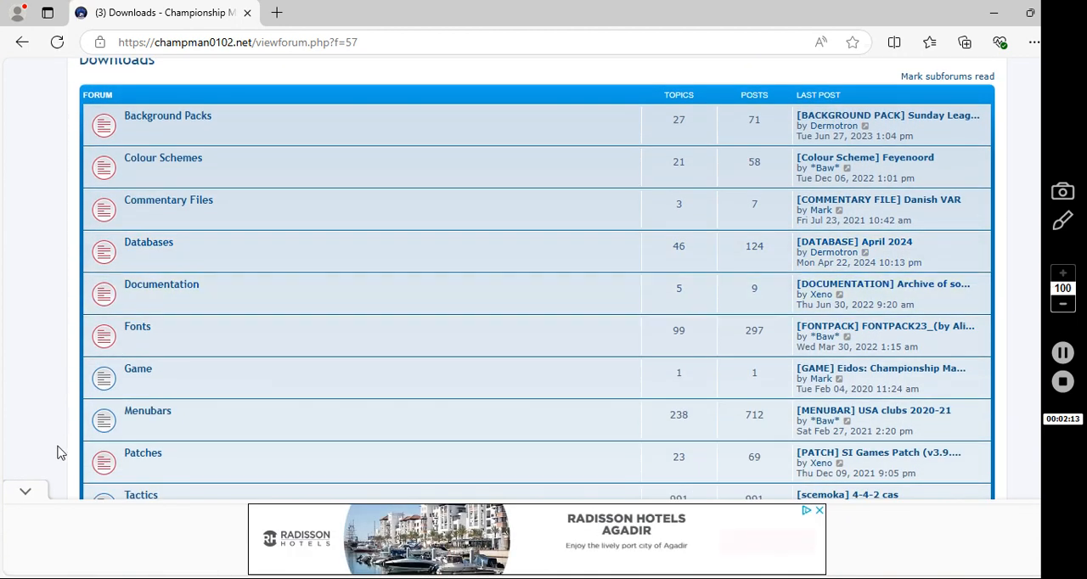
pyautogui.click(41, 490)
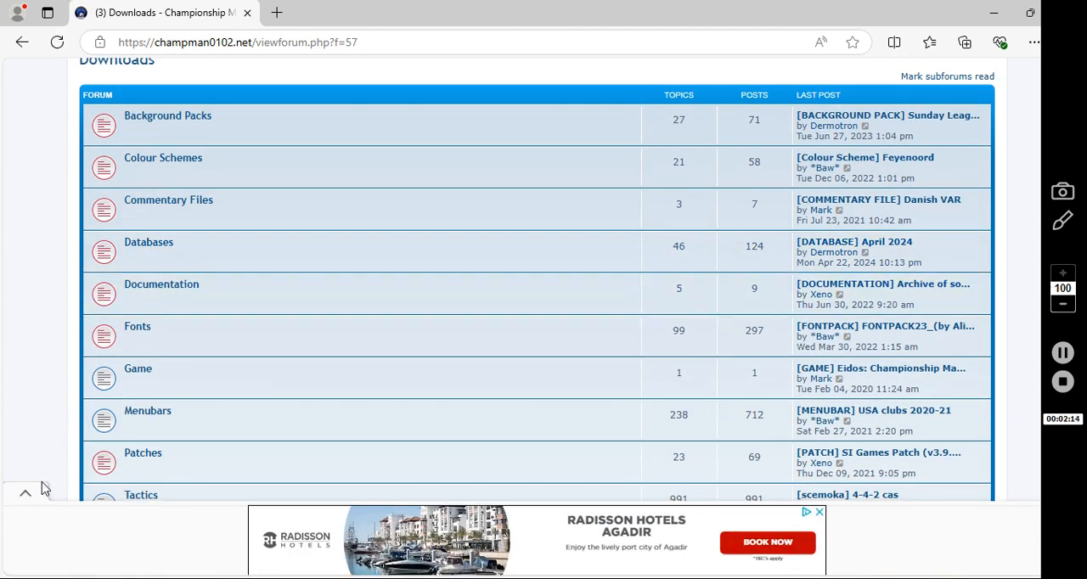
pyautogui.click(142, 373)
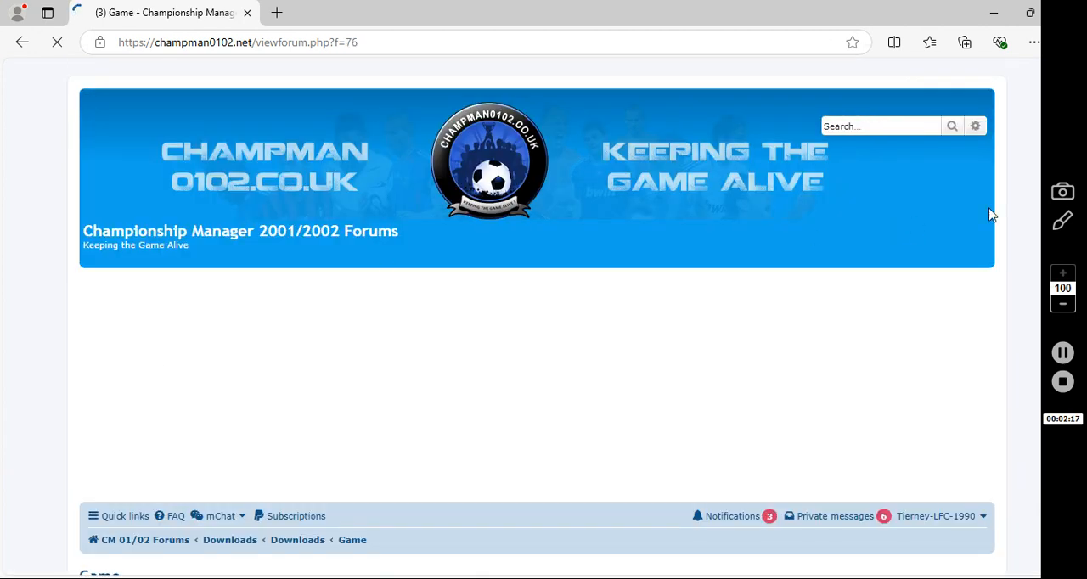
# Open the Championship Manager 2001/2002 Official Download topic and view its cm0102.zip attachment
pyautogui.scroll(-5, 982, 350)
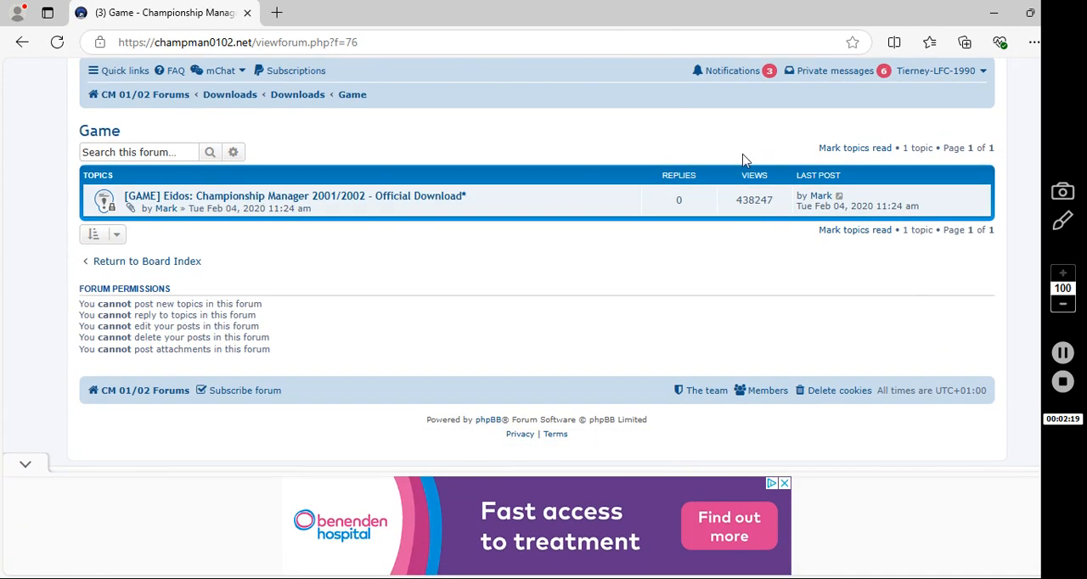
pyautogui.click(449, 197)
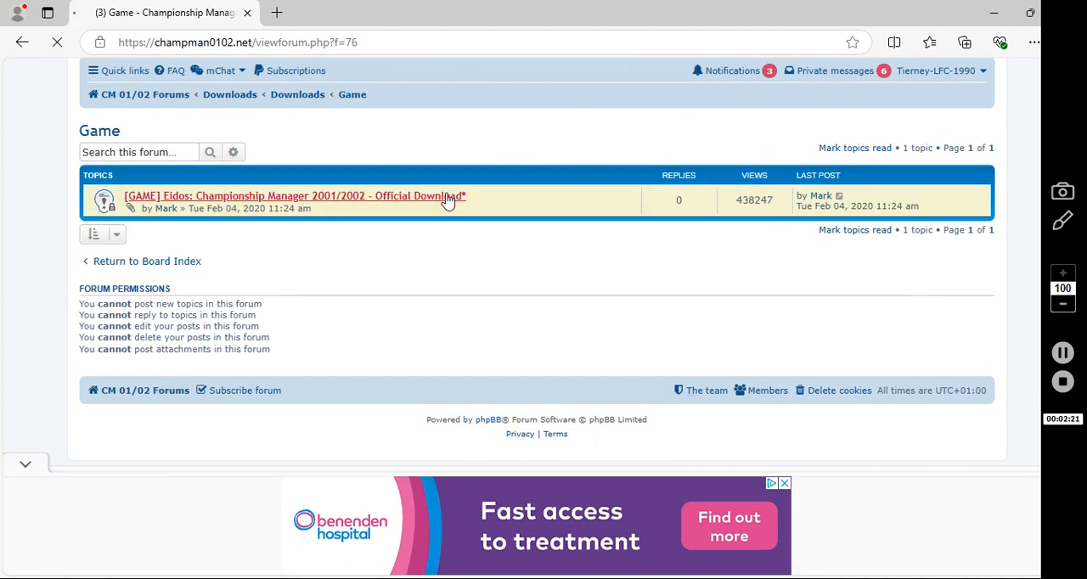
pyautogui.scroll(-10, 446, 198)
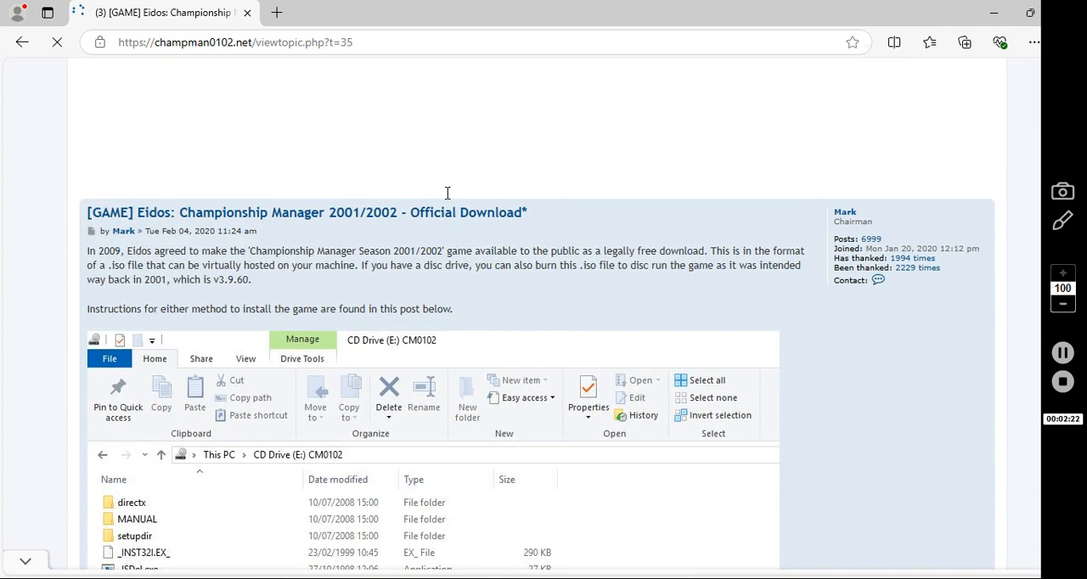
pyautogui.scroll(-3, 447, 199)
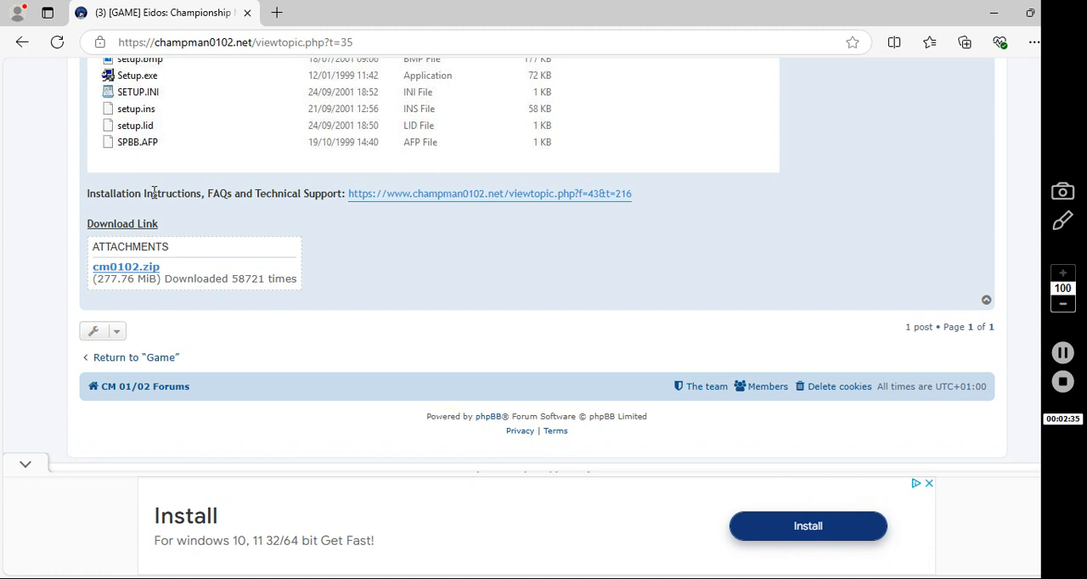
# Return to the Downloads forum and open its Patches subforum, dismissing the full-page advert
pyautogui.click(21, 41)
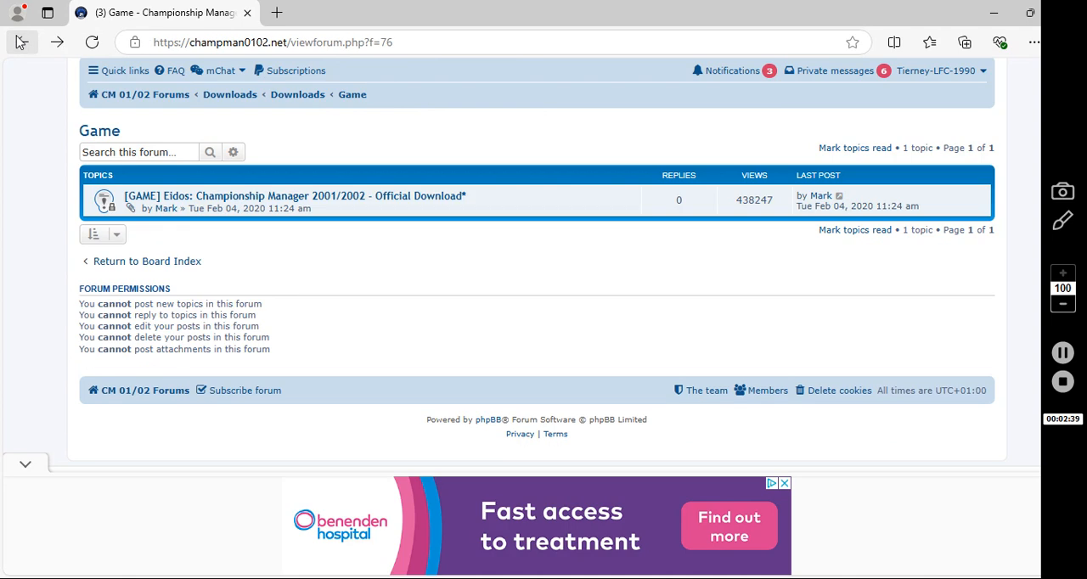
pyautogui.click(22, 41)
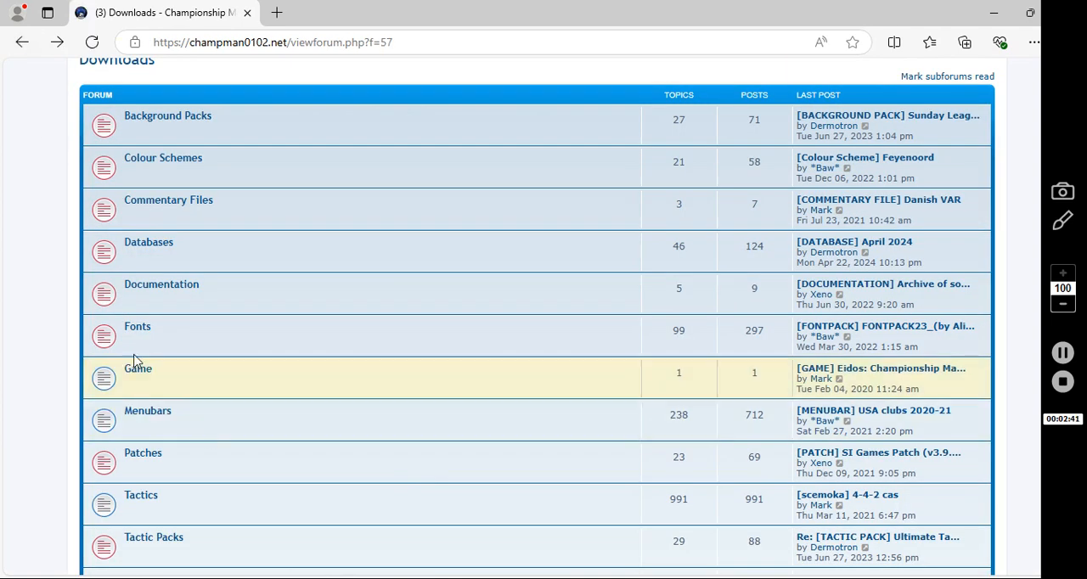
pyautogui.scroll(-2, 235, 412)
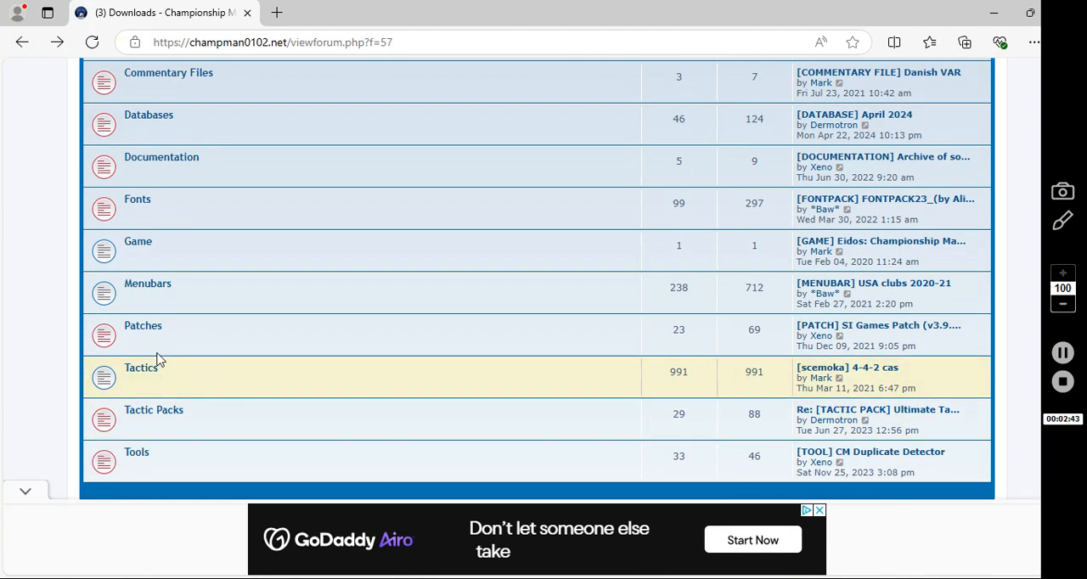
pyautogui.click(142, 330)
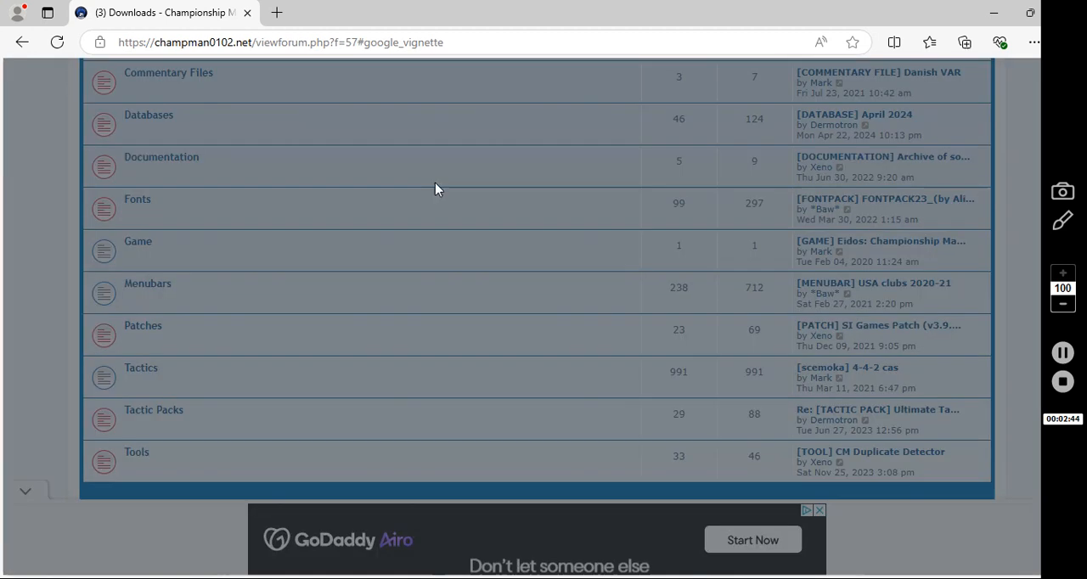
pyautogui.click(974, 162)
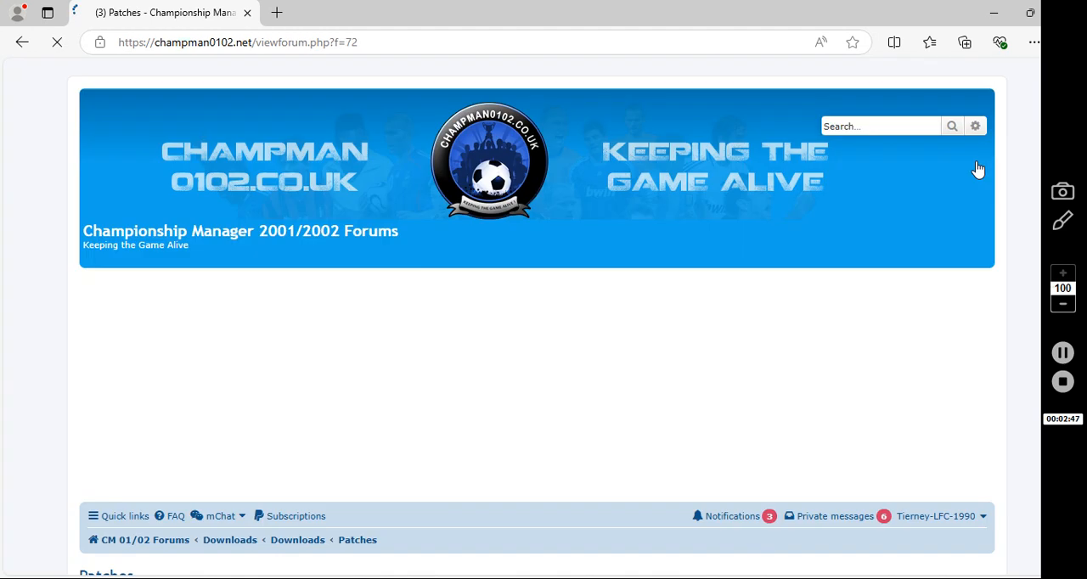
# Open the SI Games Patch (v3.9.68) topic and view its zip download attachment
pyautogui.scroll(-5, 978, 170)
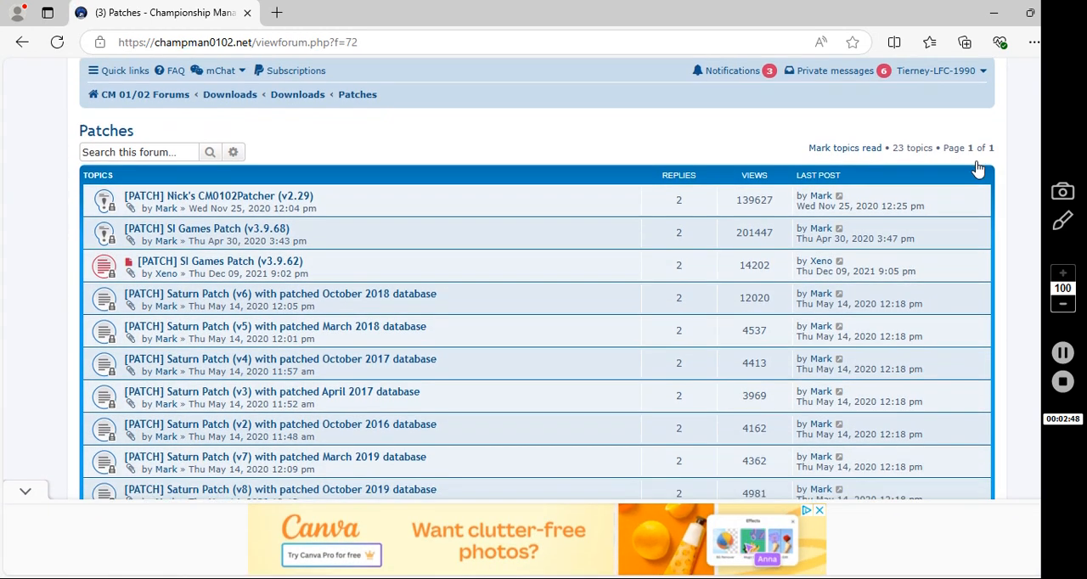
pyautogui.scroll(-1, 978, 170)
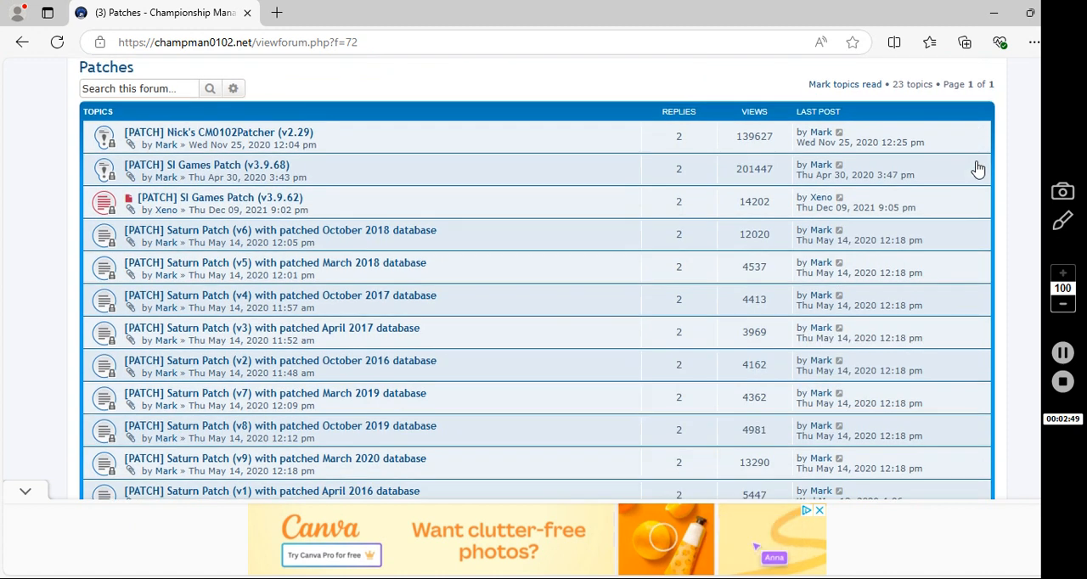
pyautogui.click(286, 168)
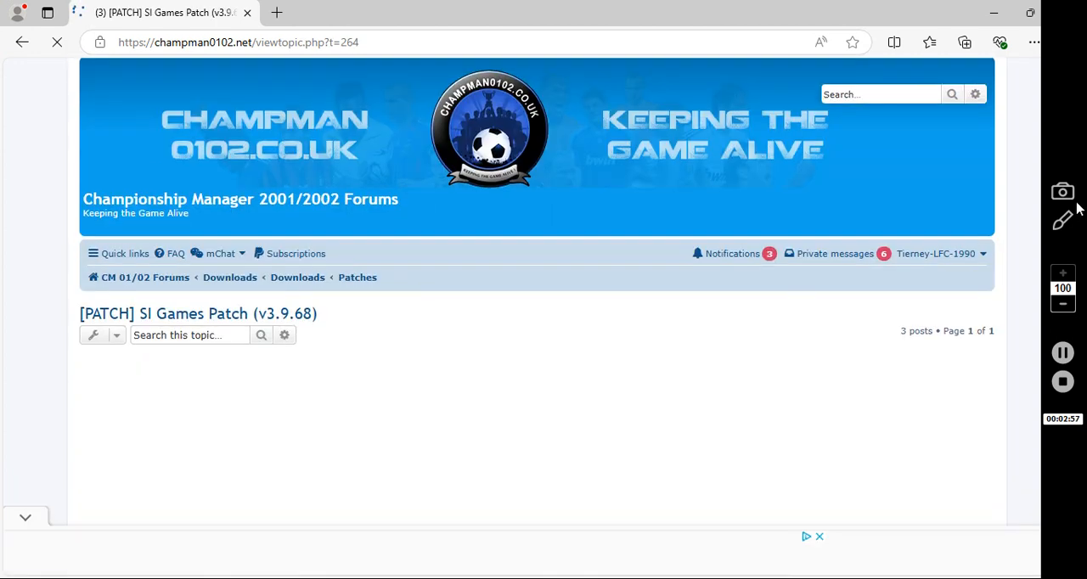
pyautogui.scroll(-13, 1078, 205)
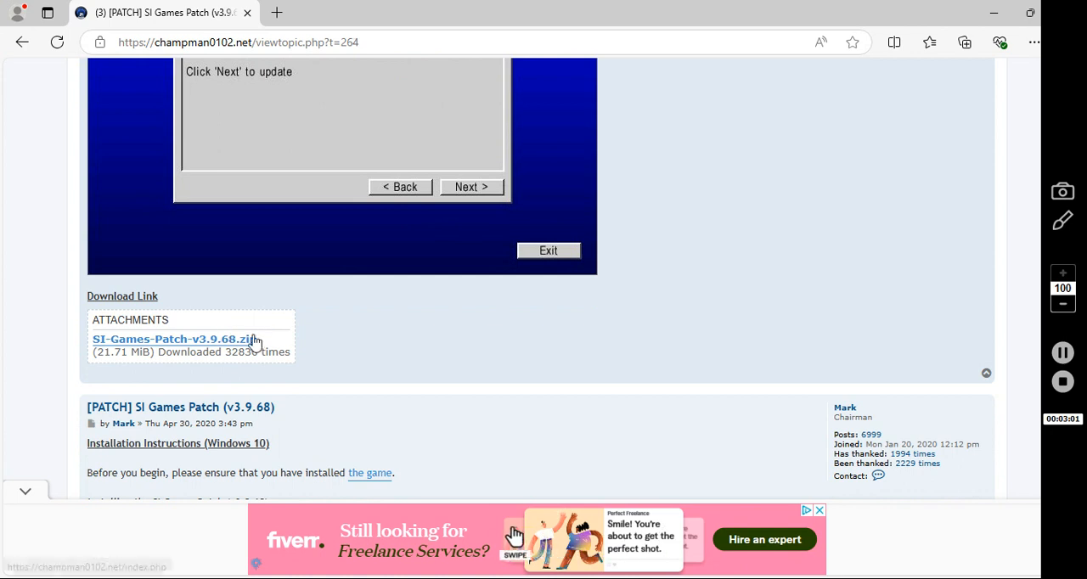
# Go back to the board index and open the Patches forum in the Championship Managers Club section
pyautogui.click(20, 45)
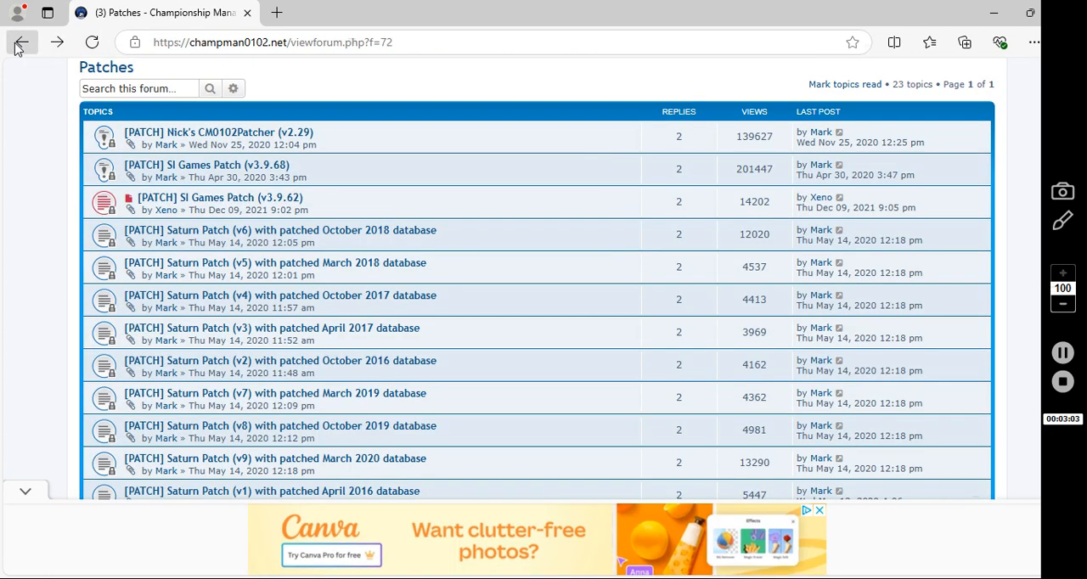
pyautogui.click(20, 46)
pyautogui.click(20, 47)
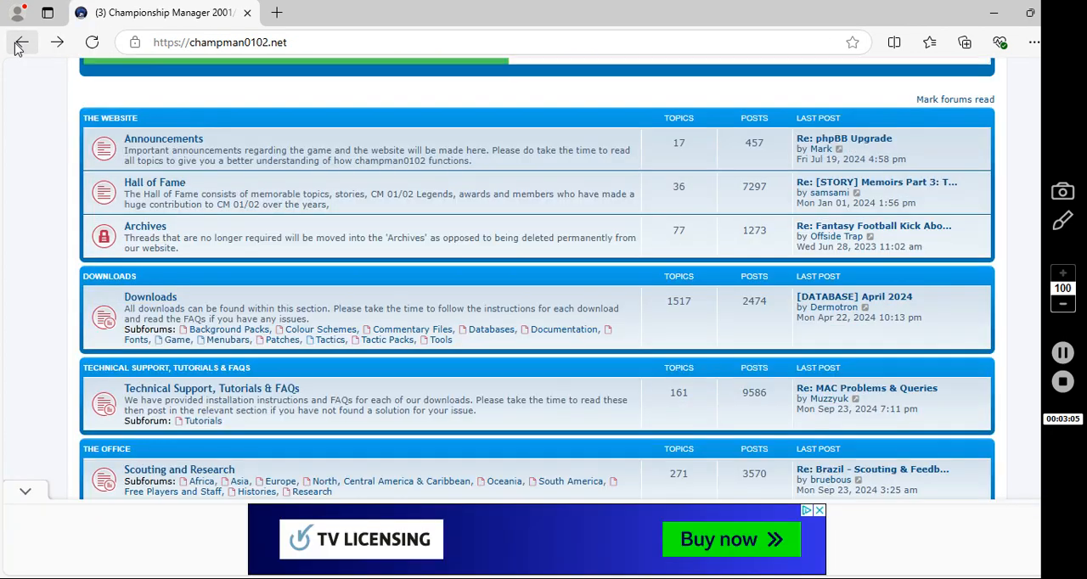
pyautogui.press('Down')
pyautogui.press('Down')
pyautogui.press('Down')
pyautogui.press('Down')
pyautogui.press('Down')
pyautogui.press('Down')
pyautogui.press('Down')
pyautogui.press('Down')
pyautogui.press('Down')
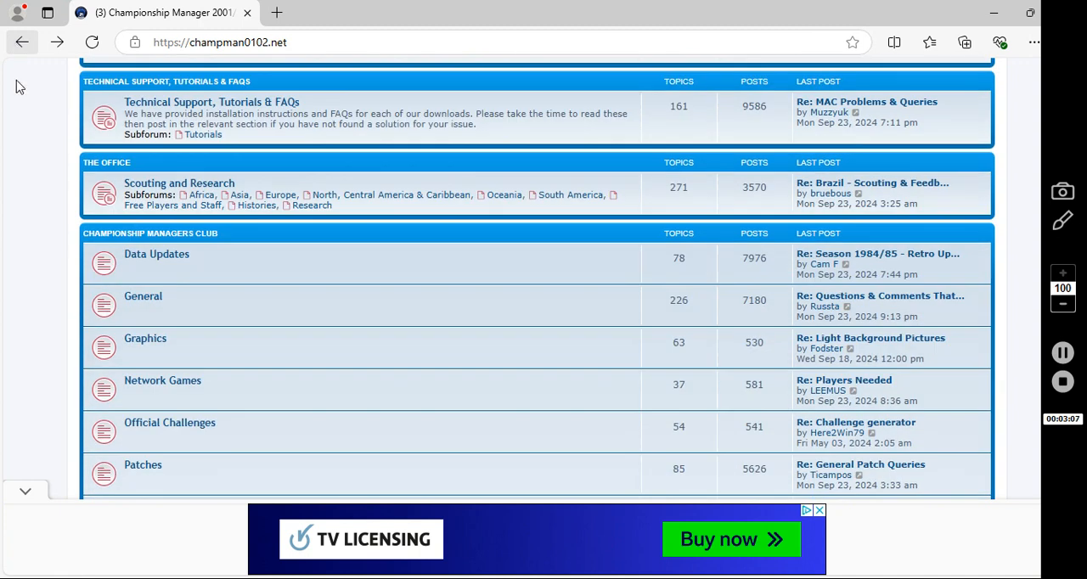
pyautogui.press('Down')
pyautogui.press('Down')
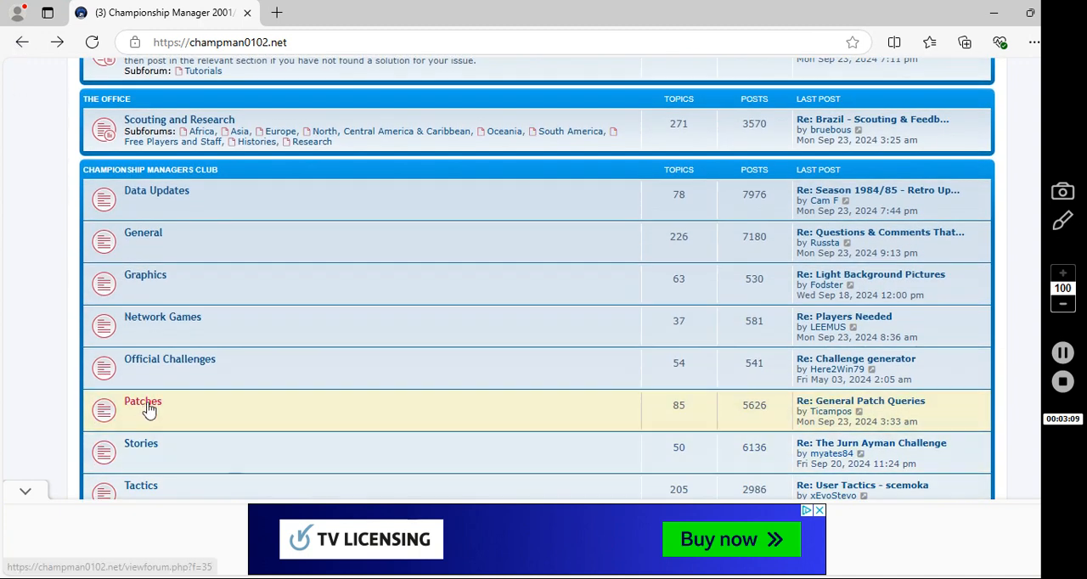
pyautogui.click(146, 406)
# Open the CM0102Patcher v2.29 topic and view its latest download link and the 2023 season instructions
pyautogui.press('Down')
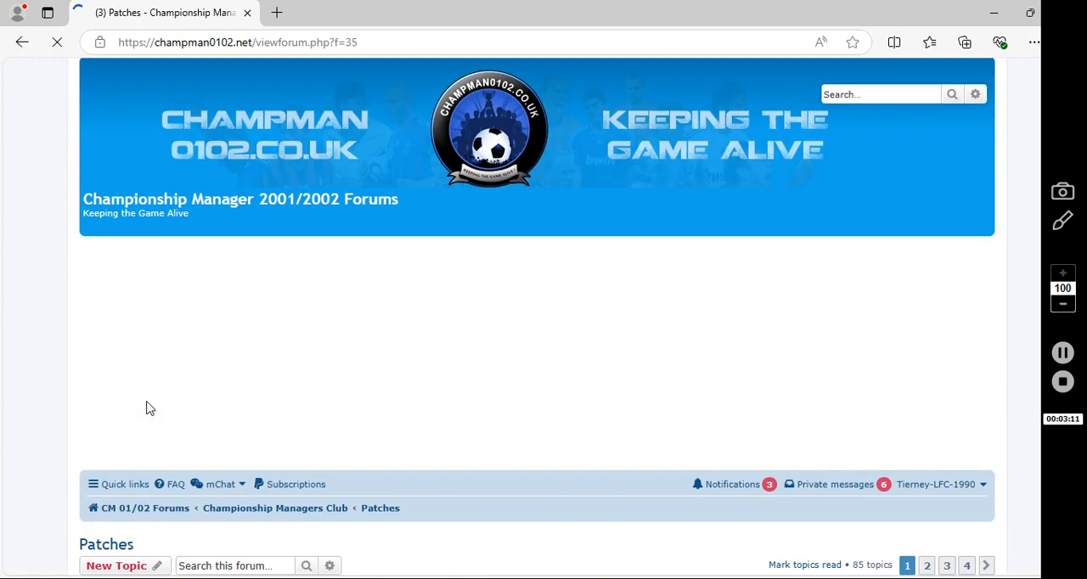
pyautogui.press('Down')
pyautogui.press('Down')
pyautogui.press('Down')
pyautogui.press('Down')
pyautogui.press('Down')
pyautogui.press('Down')
pyautogui.press('Down')
pyautogui.press('Down')
pyautogui.press('Down')
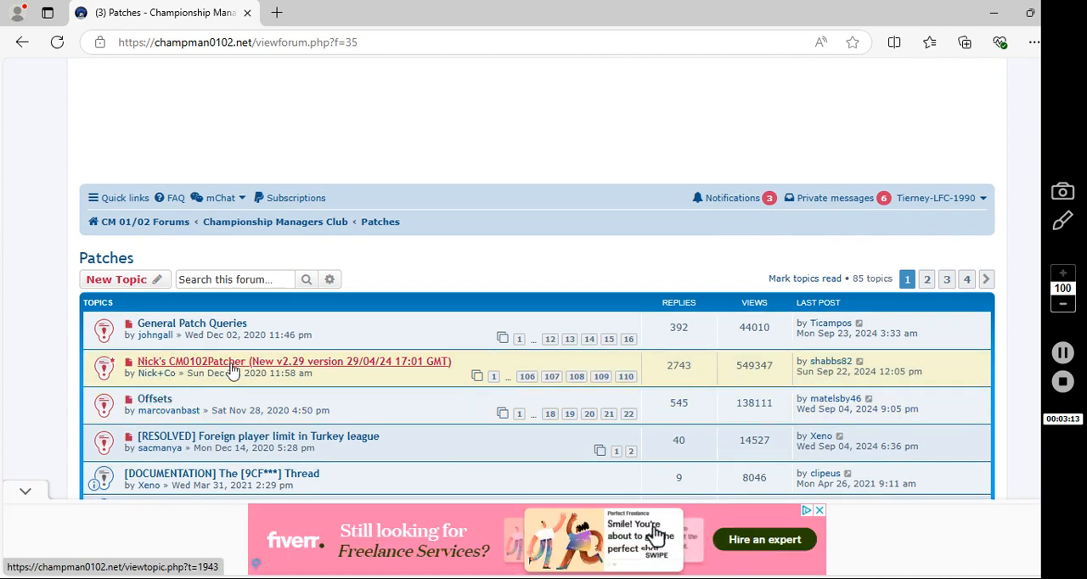
pyautogui.click(252, 365)
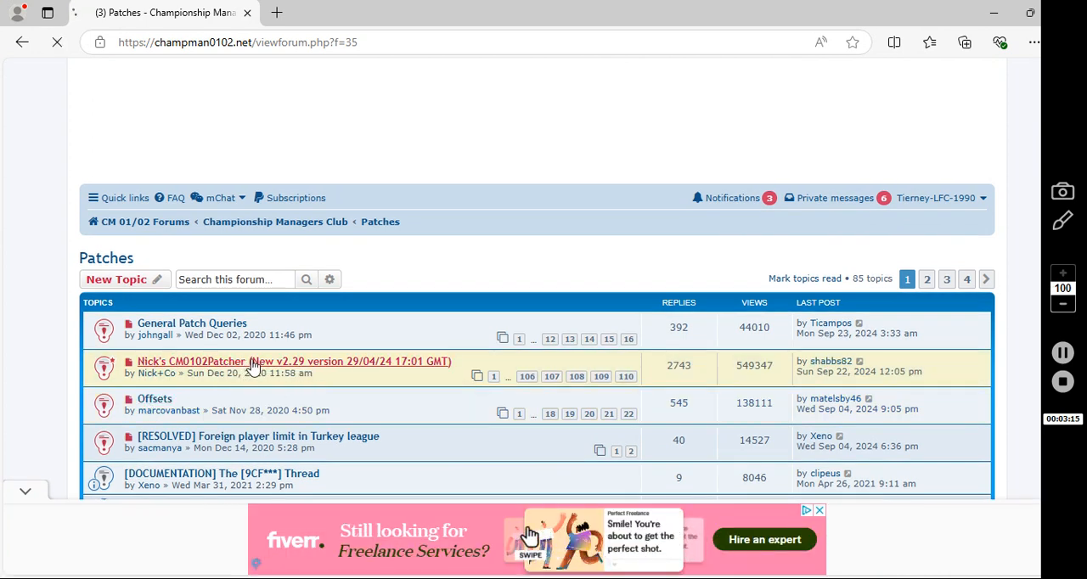
pyautogui.press('Down')
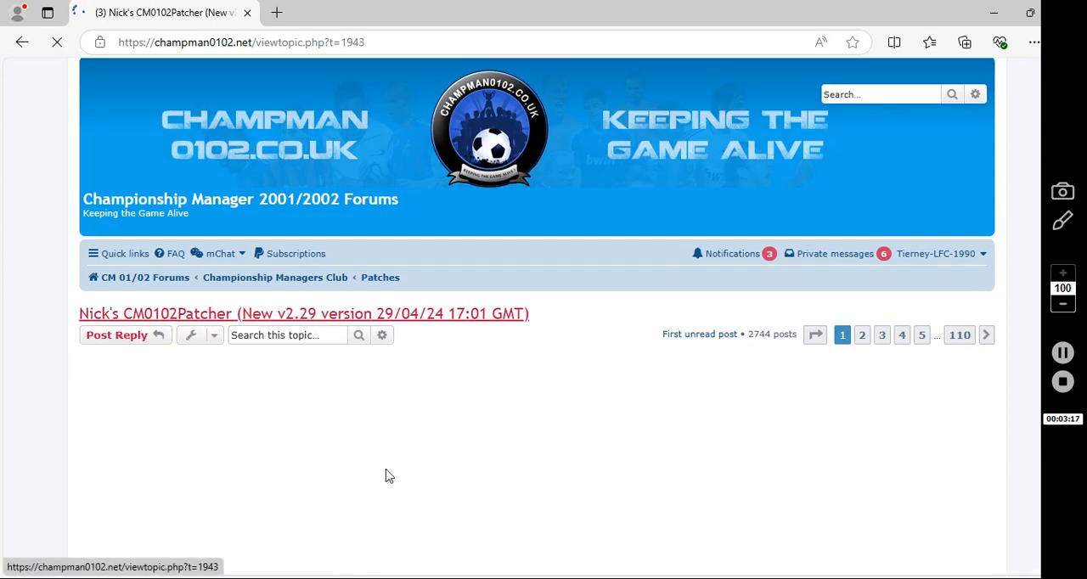
pyautogui.press('Down')
pyautogui.press('Down')
pyautogui.press('Down')
pyautogui.press('Down')
pyautogui.press('Down')
pyautogui.press('Down')
pyautogui.press('Down')
pyautogui.press('Down')
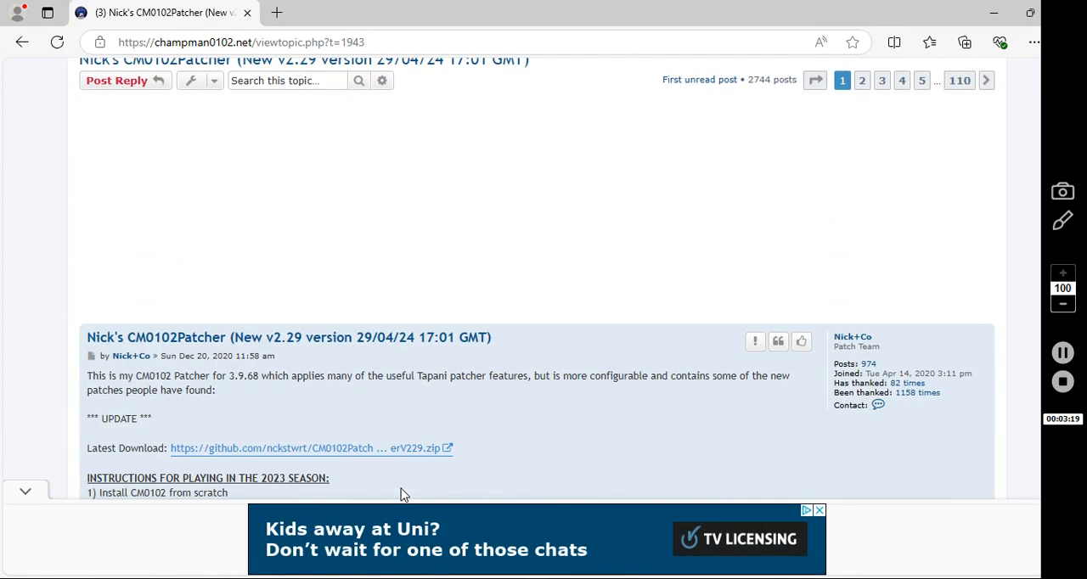
pyautogui.press('Down')
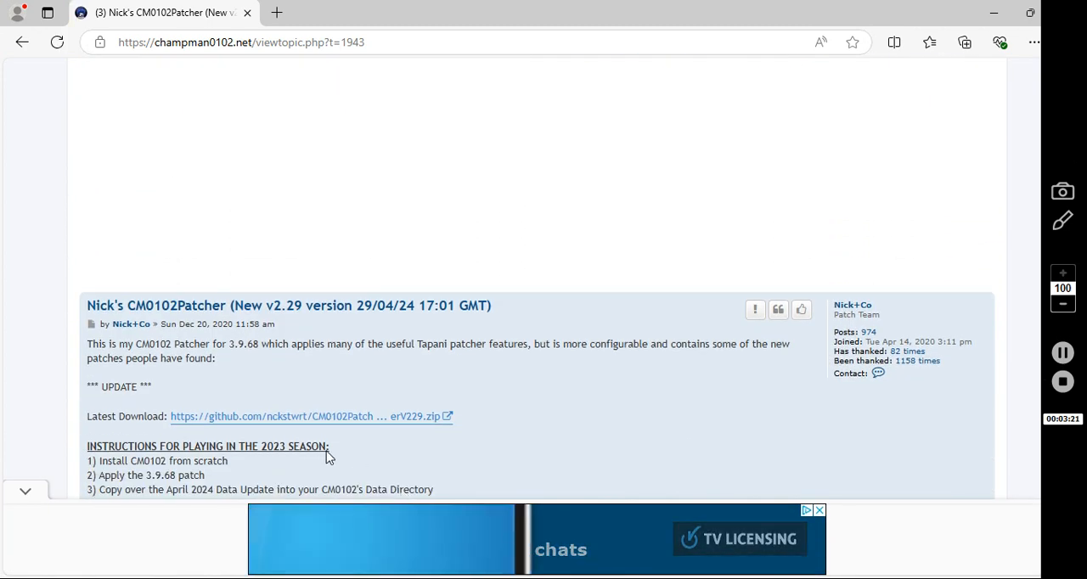
# Download the latest CM0102Patcher v2.29 zip from the forum topic, dismiss the WinRAR licence reminder and close the archive
pyautogui.click(443, 417)
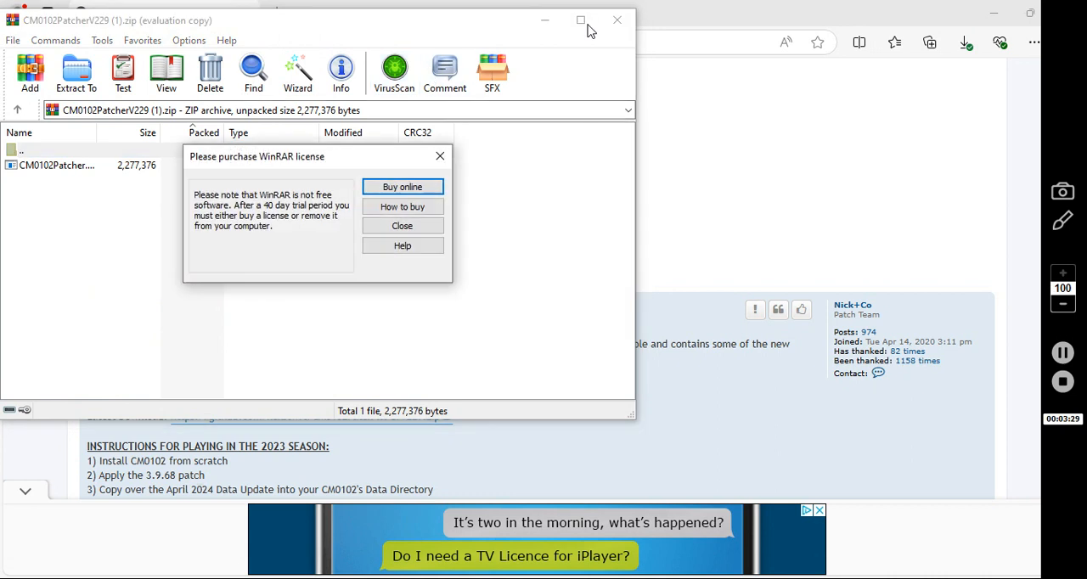
pyautogui.click(440, 156)
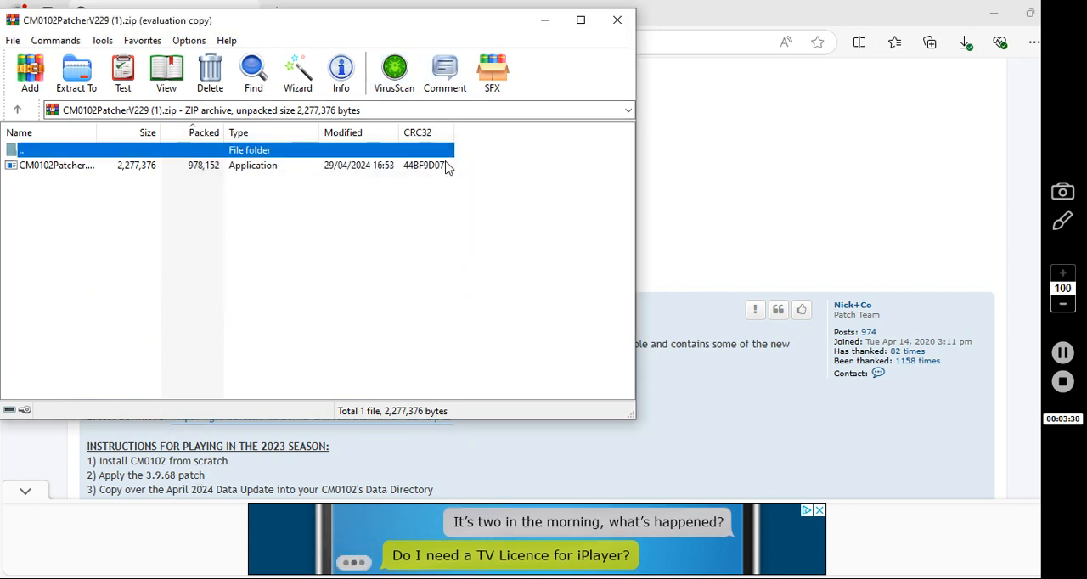
pyautogui.click(618, 20)
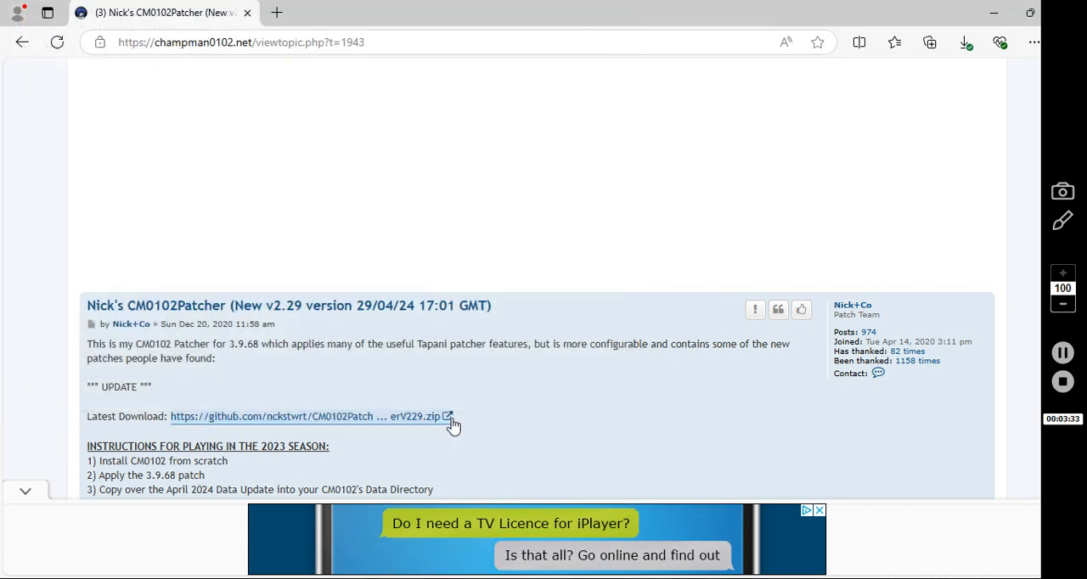
# Copy the text of the patcher's latest download link and paste it into a new Notepad document
pyautogui.moveTo(451, 418); pyautogui.dragTo(171, 420)
pyautogui.hotkey('ctrl', 'c')
pyautogui.rightClick(176, 421)
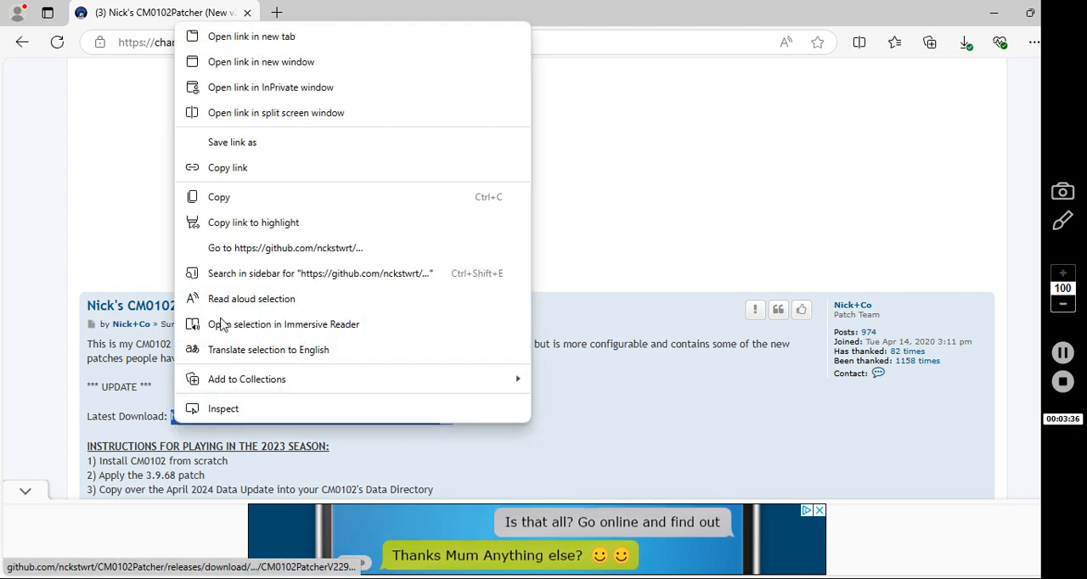
pyautogui.click(241, 203)
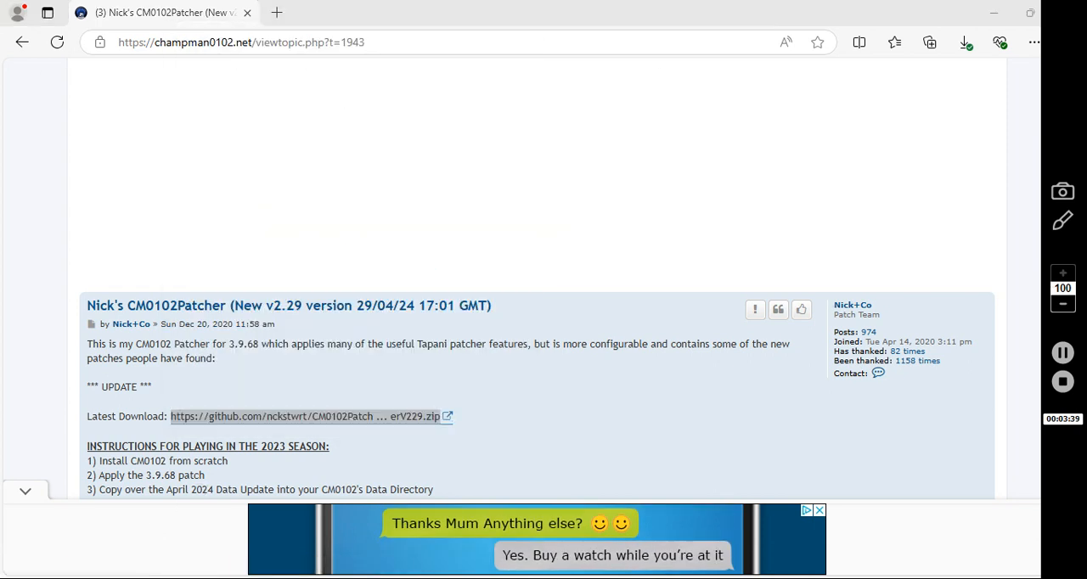
pyautogui.press('super')
pyautogui.write('not')
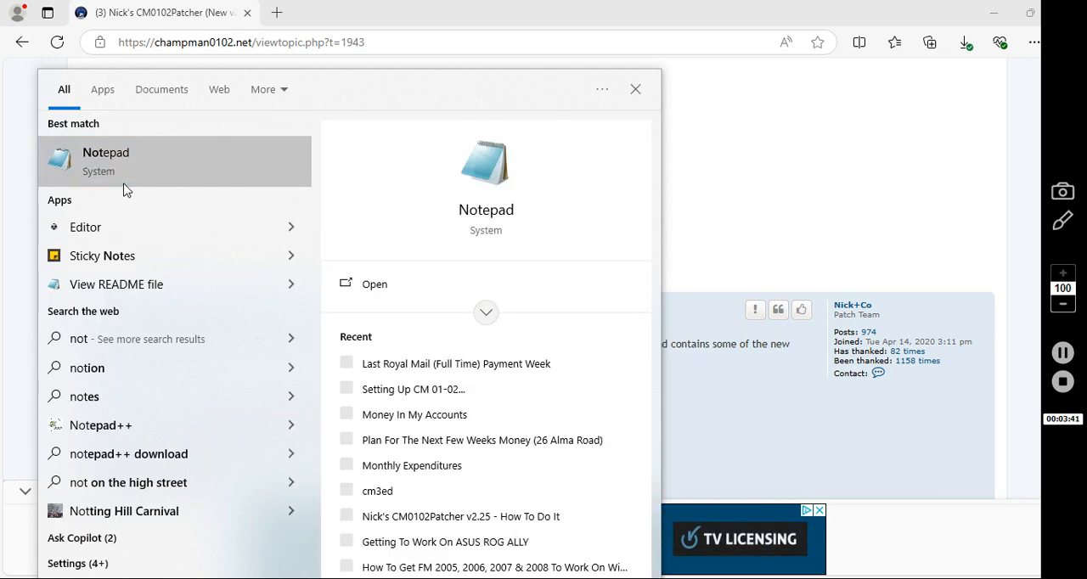
pyautogui.click(131, 180)
pyautogui.rightClick(271, 195)
pyautogui.click(336, 265)
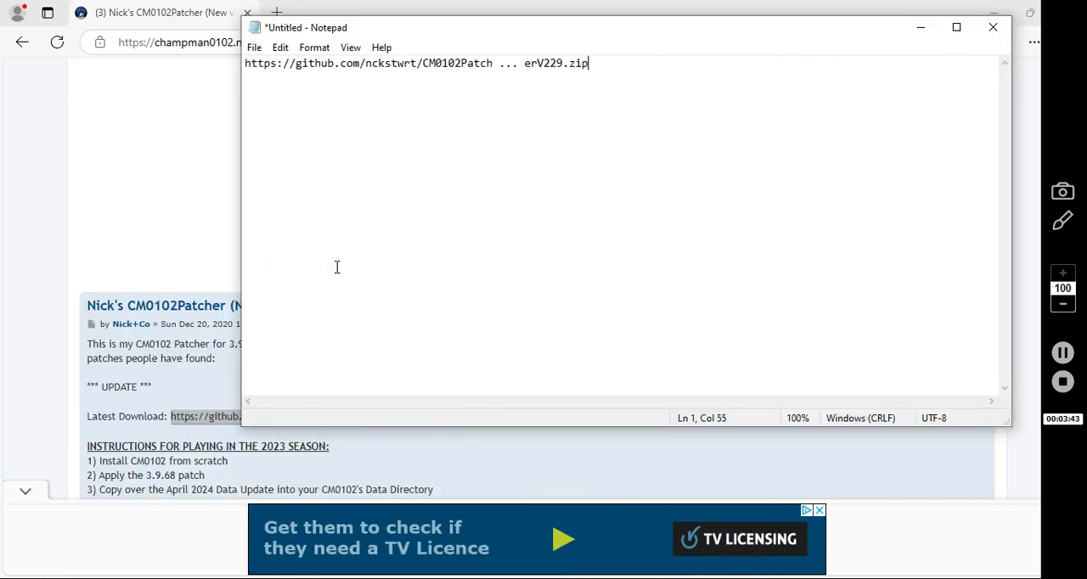
# Close the Notepad document without saving and return to the patcher topic
pyautogui.click(993, 27)
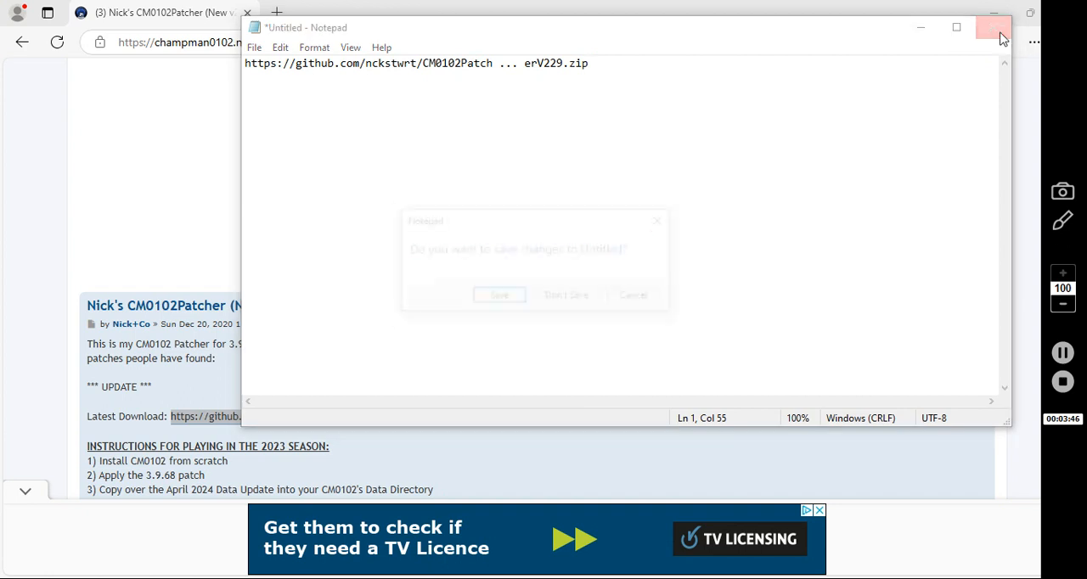
pyautogui.click(552, 299)
pyautogui.click(257, 374)
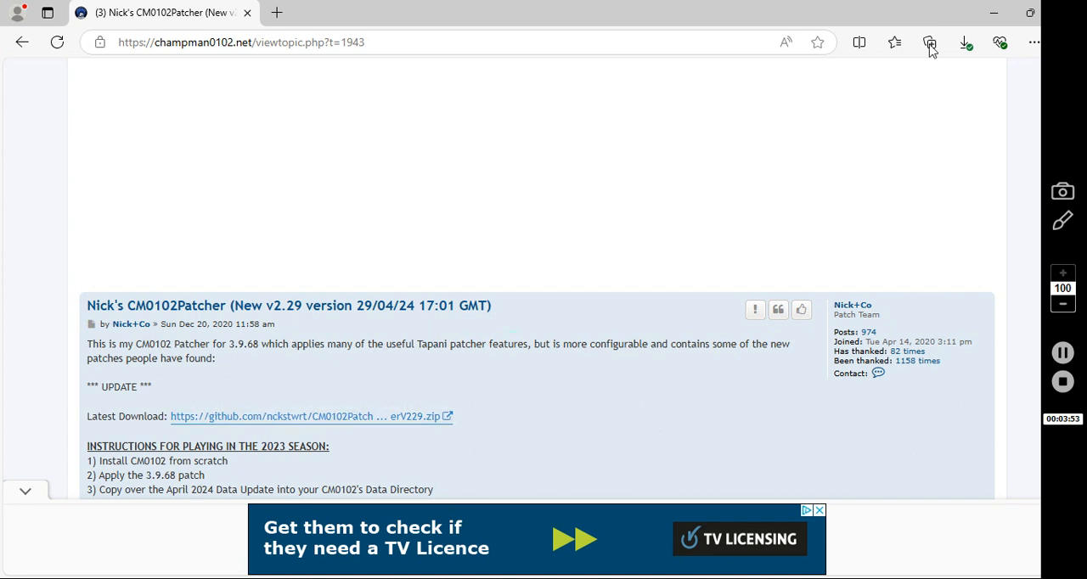
# Search Google for "win rar" and open the official WinRAR website
pyautogui.click(604, 43)
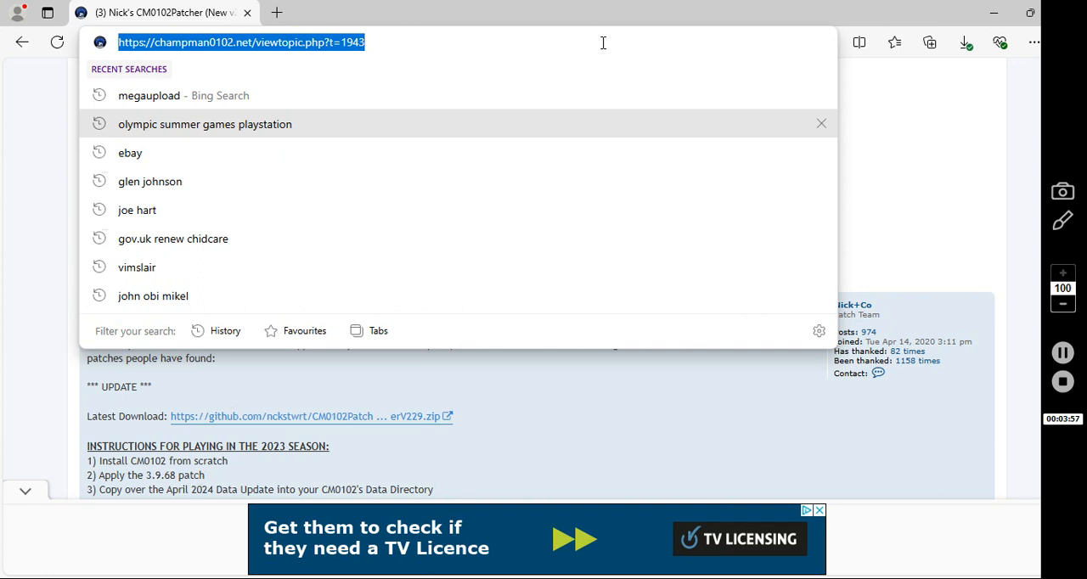
pyautogui.write('goo')
pyautogui.press('Return')
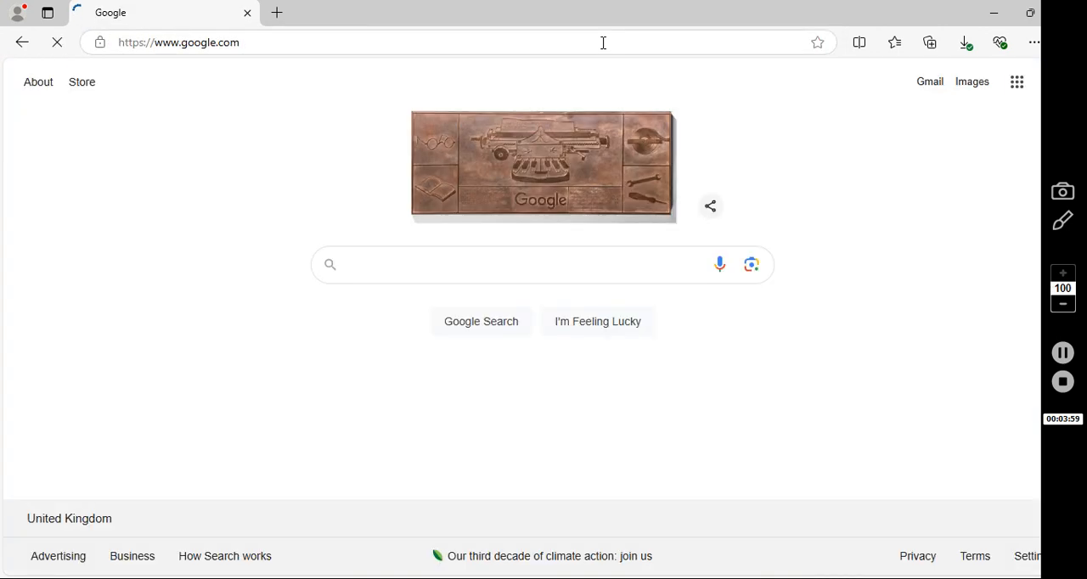
pyautogui.write('win rar')
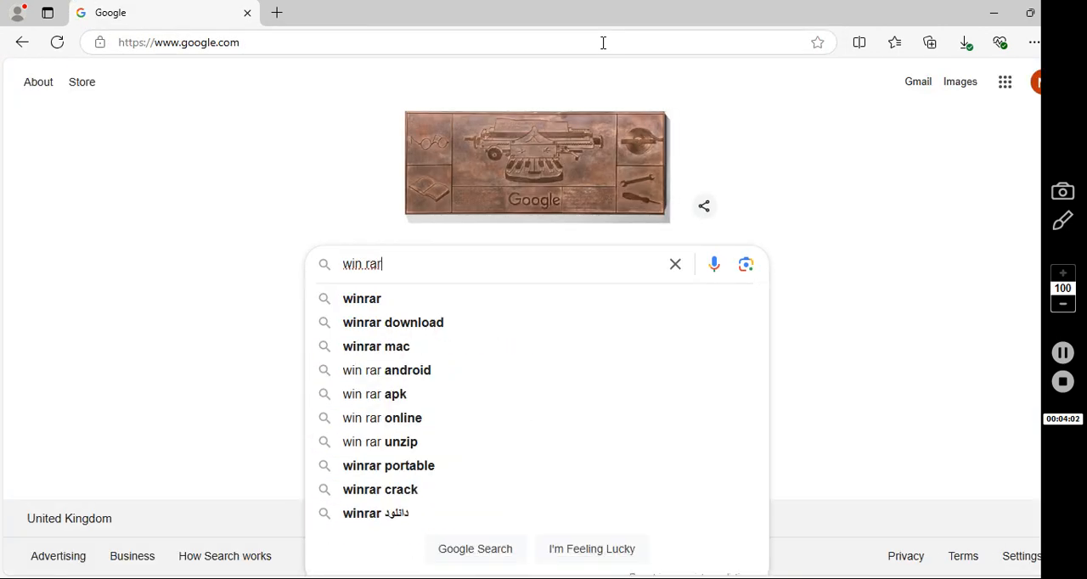
pyautogui.press('Return')
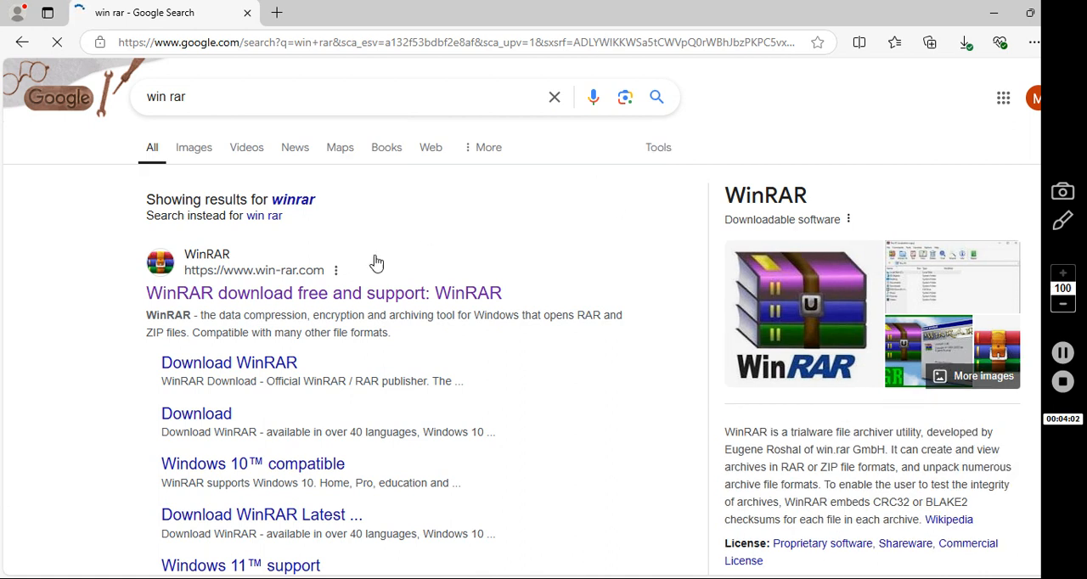
pyautogui.click(389, 294)
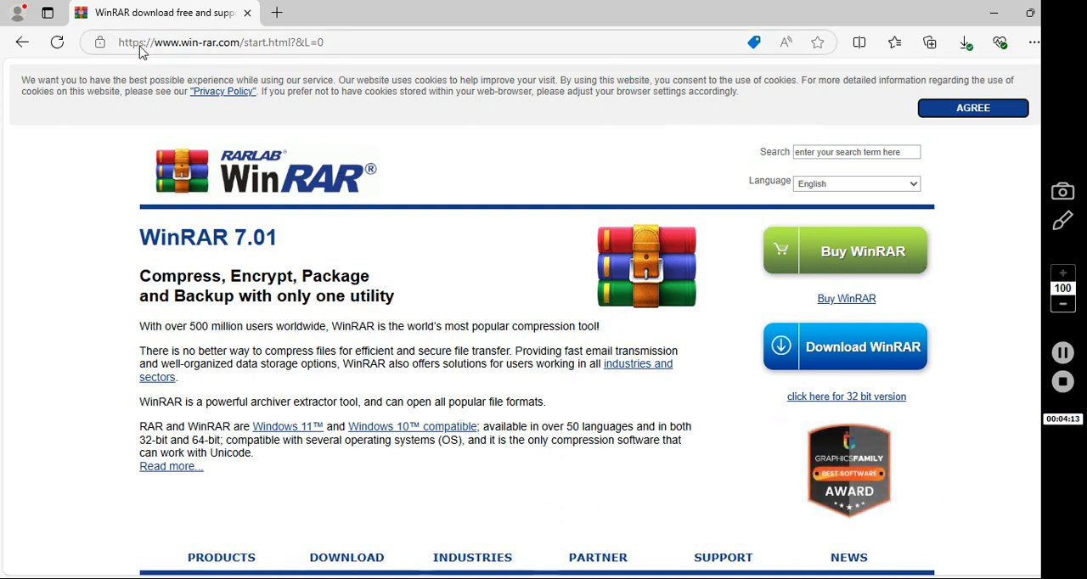
# Search Google for "cdemu", open the CDEmu website and return to the search results
pyautogui.click(110, 41)
pyautogui.write('goo')
pyautogui.press('Return')
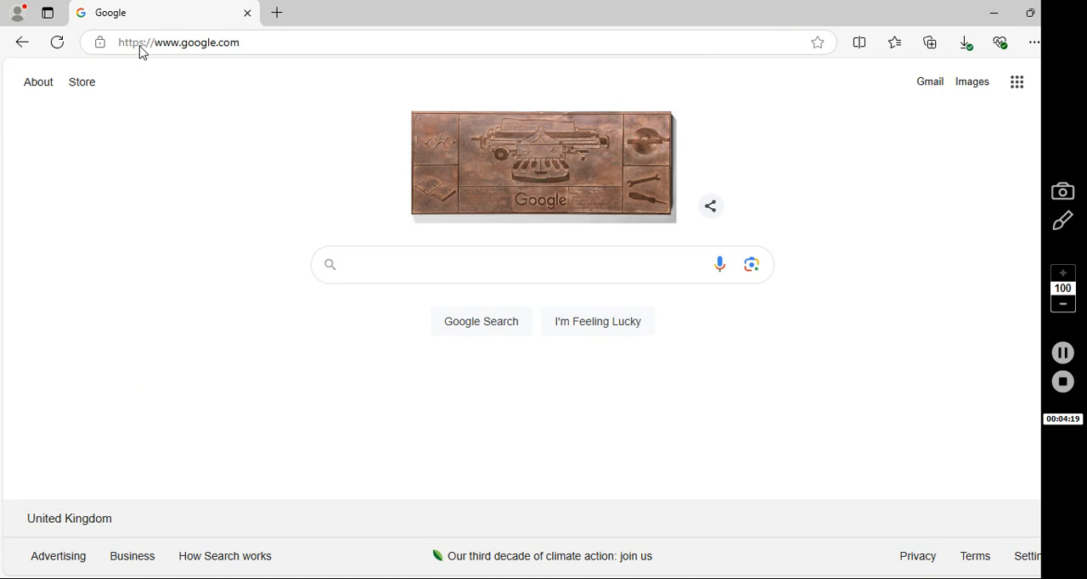
pyautogui.write('w')
pyautogui.press('BackSpace')
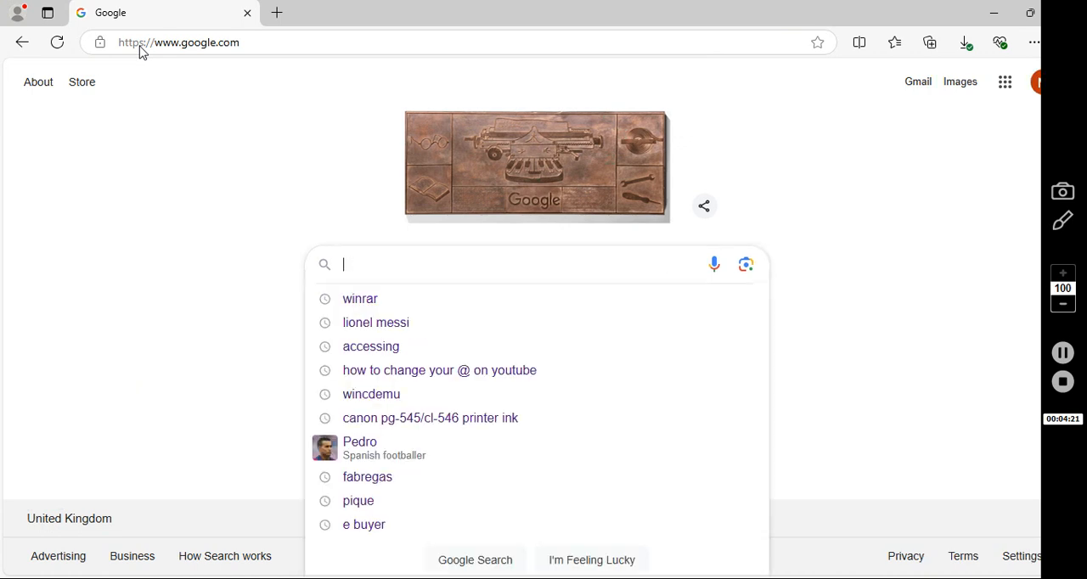
pyautogui.write('cdemu')
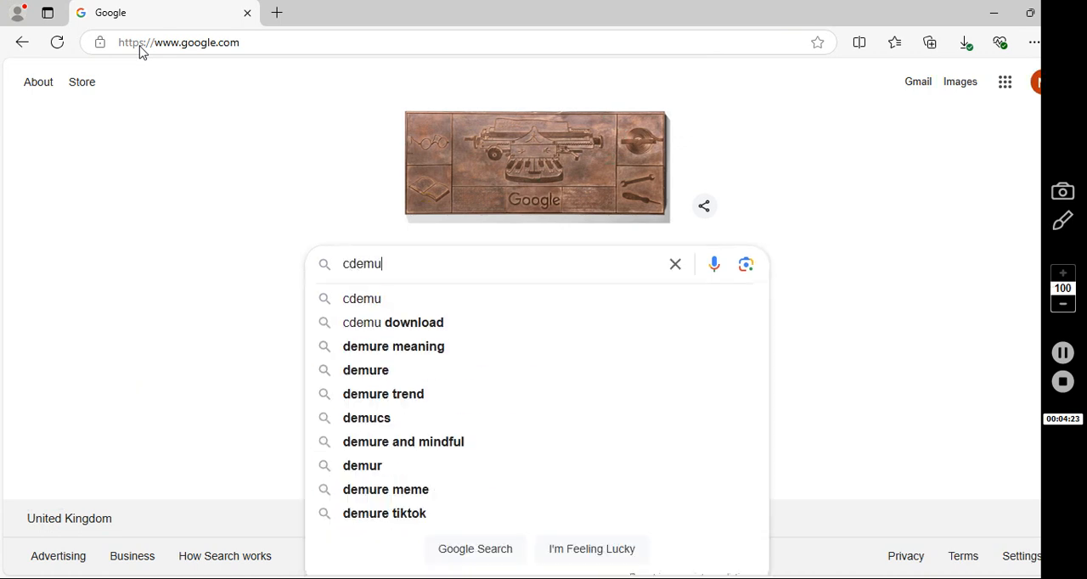
pyautogui.press('Return')
pyautogui.click(153, 244)
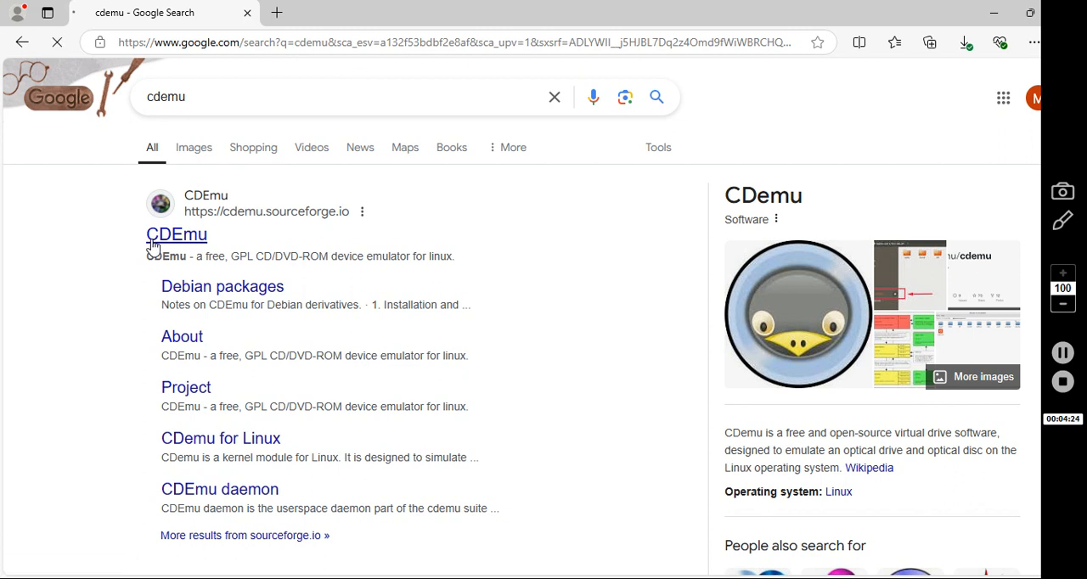
pyautogui.hotkey('alt', 'Left')
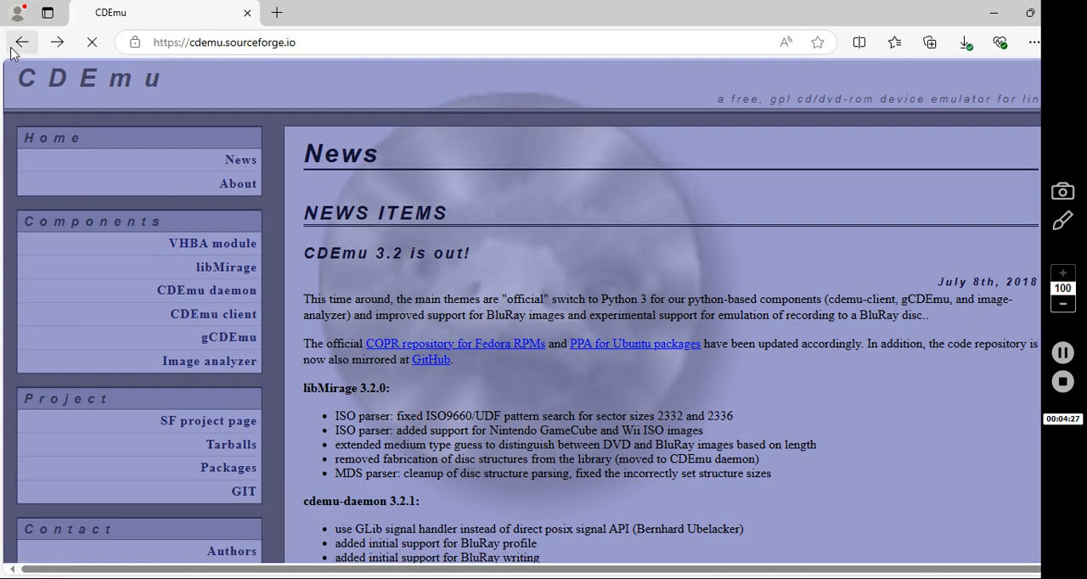
# Search Google for "wincdemu" and open the WinCDEmu website
pyautogui.moveTo(189, 99); pyautogui.dragTo(107, 106)
pyautogui.write('w')
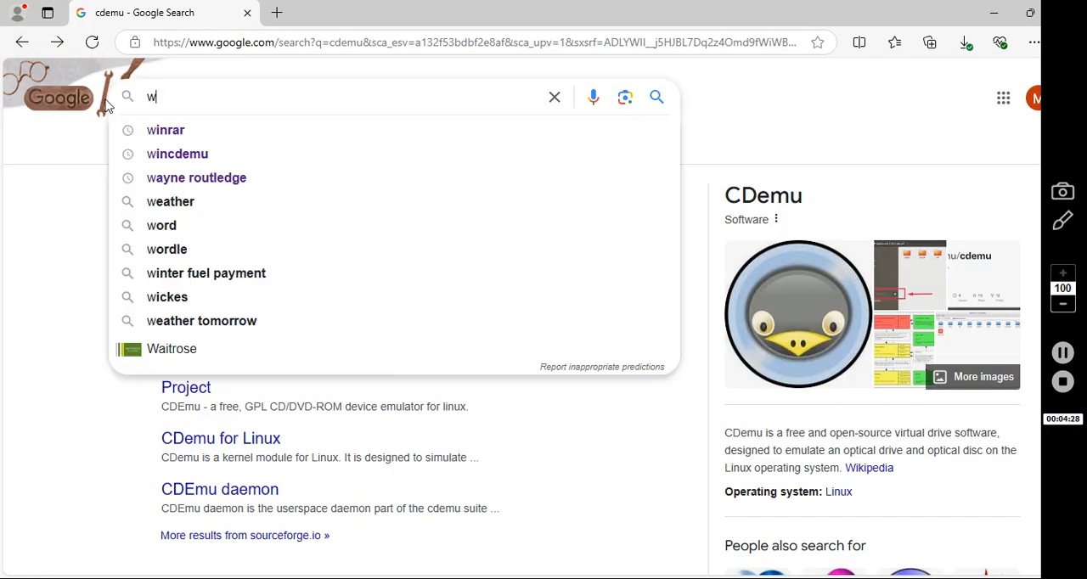
pyautogui.write('incdemu')
pyautogui.press('Return')
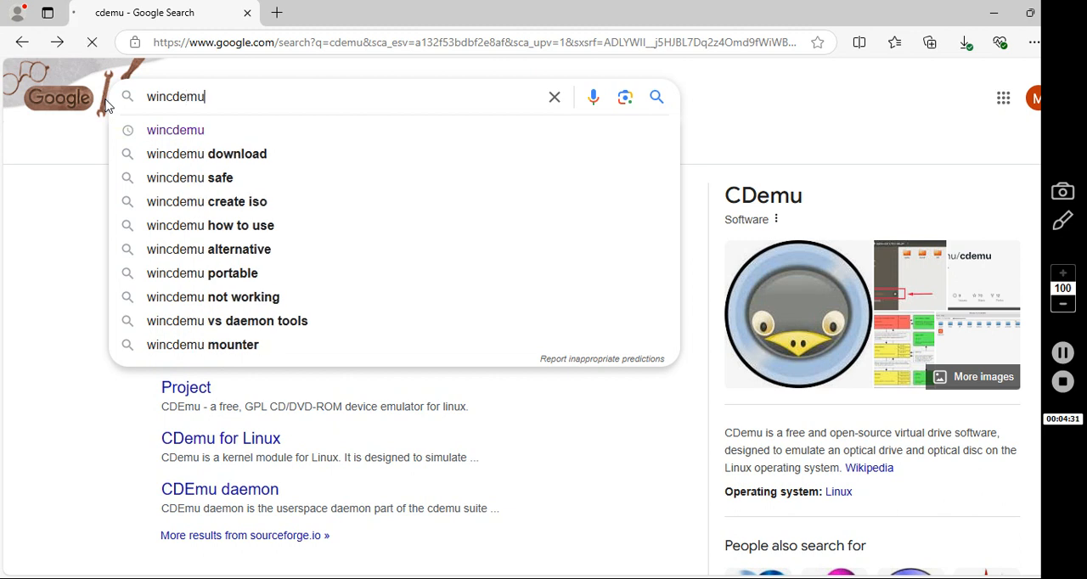
pyautogui.click(225, 235)
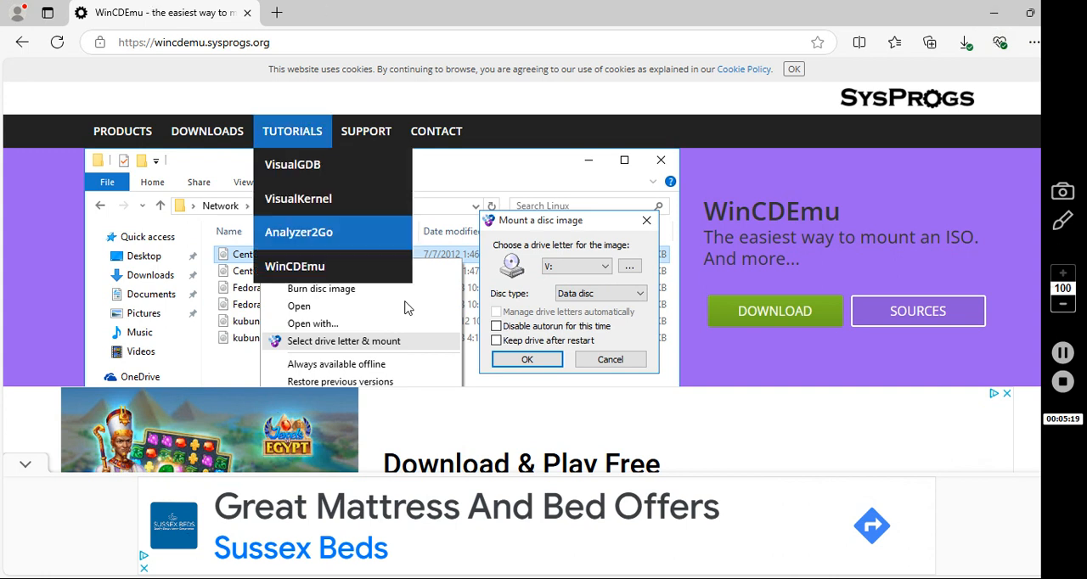
# Minimise the browser, switch to File Explorer and open the CM 01-02 folder inside Downloads
pyautogui.click(999, 8)
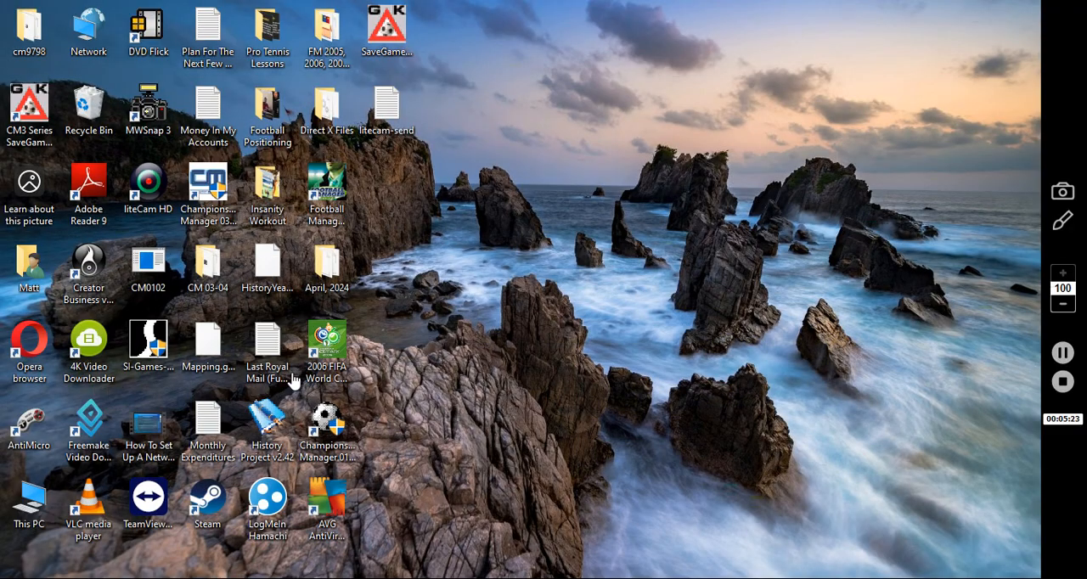
pyautogui.hotkey('alt', 'Tab')
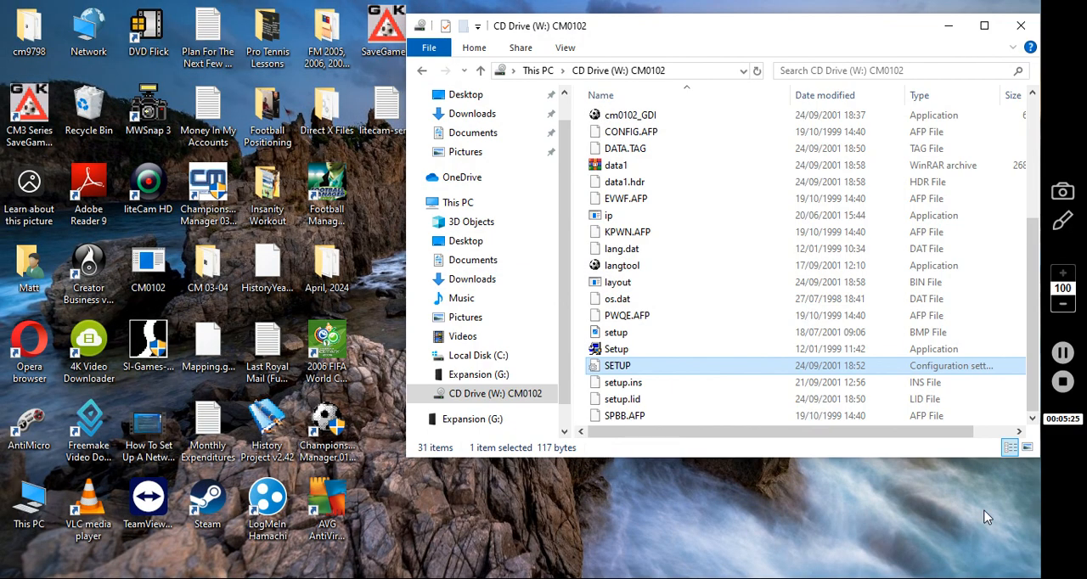
pyautogui.click(1062, 353)
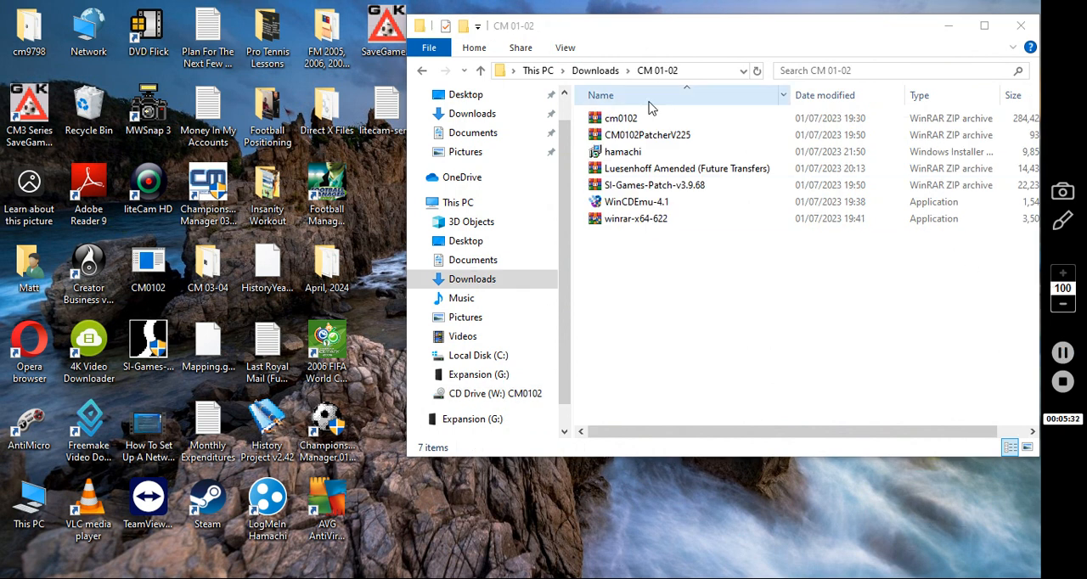
pyautogui.click(429, 71)
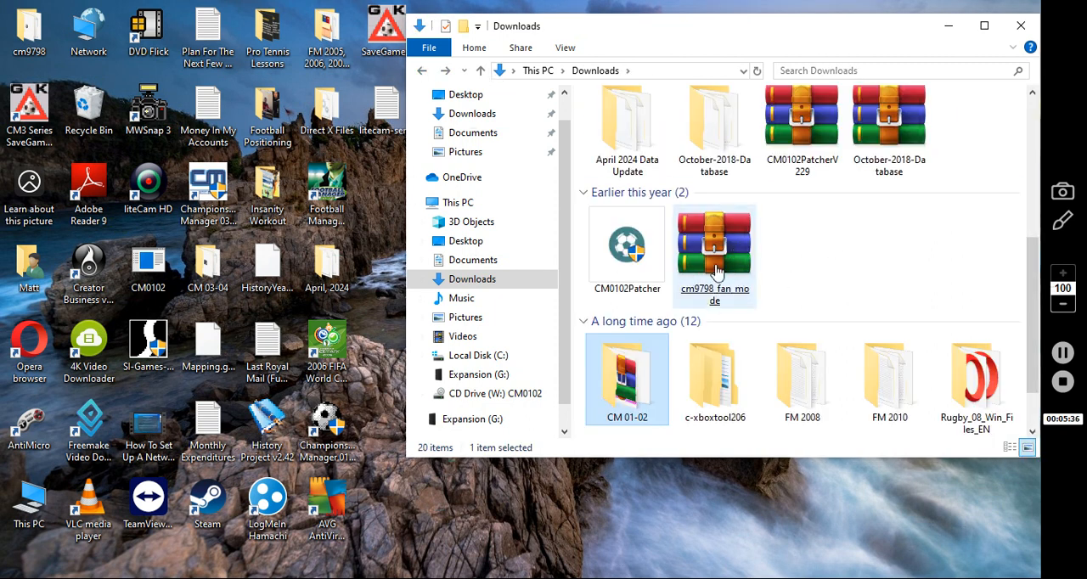
pyautogui.doubleClick(634, 369)
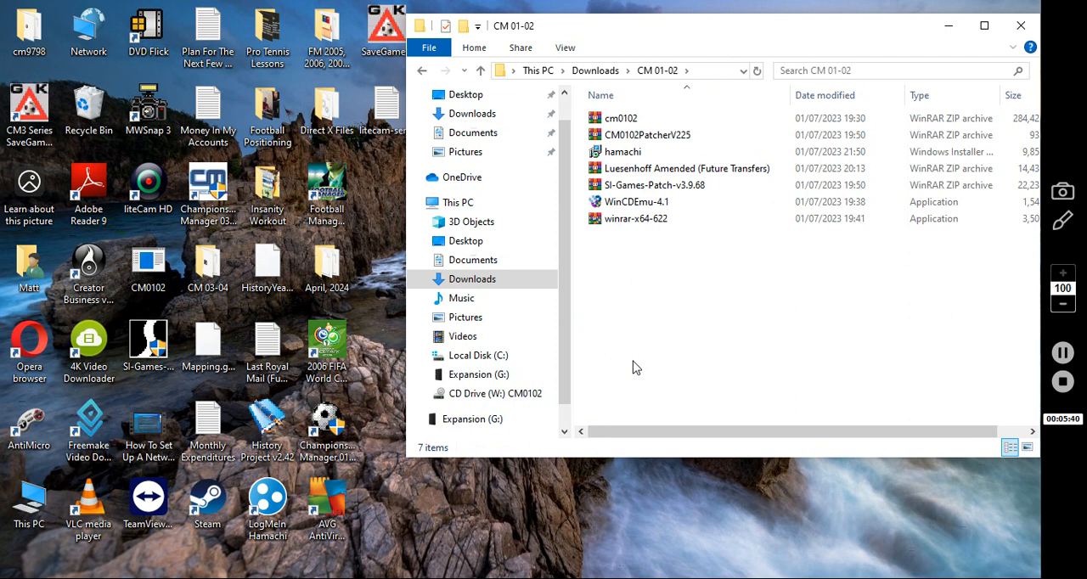
# Open the cm0102 zip archive in WinRAR and dismiss the licence reminder
pyautogui.click(628, 121)
pyautogui.doubleClick(632, 125)
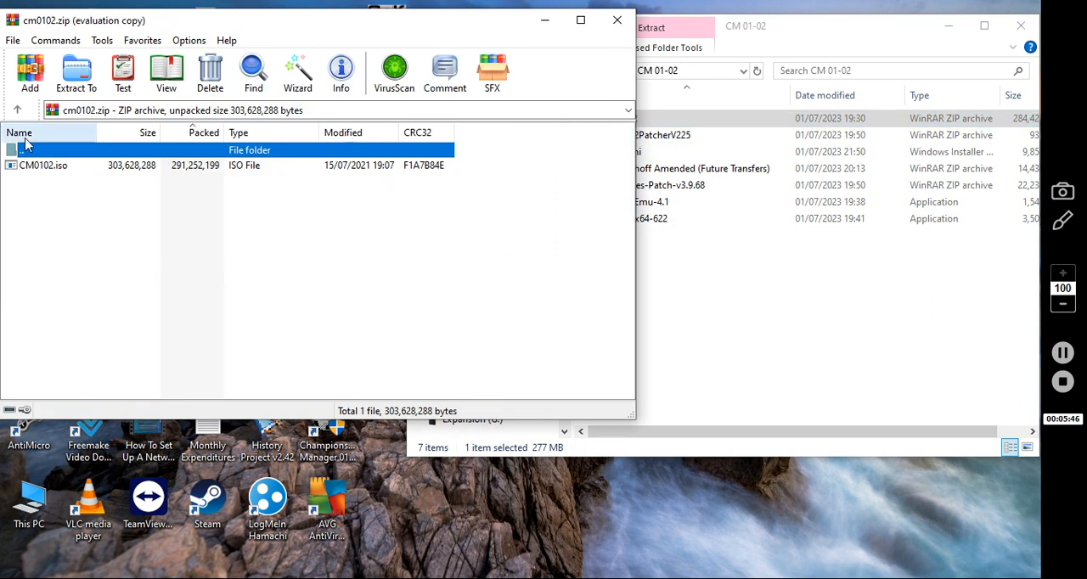
pyautogui.click(440, 157)
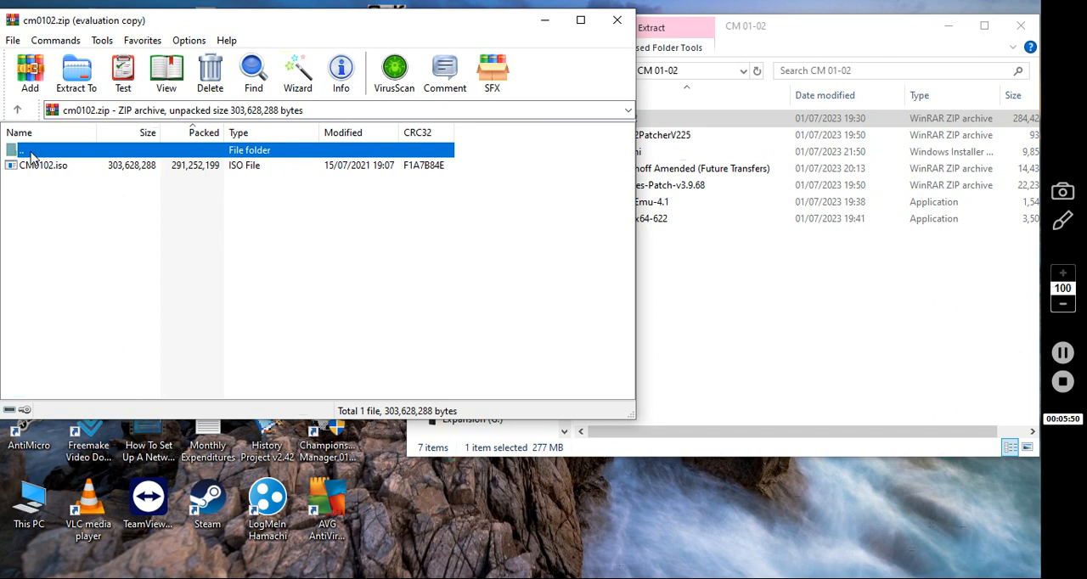
# Extract CM0102.iso into the Downloads folder, replacing the existing copy, and close the archive to view that folder
pyautogui.click(80, 72)
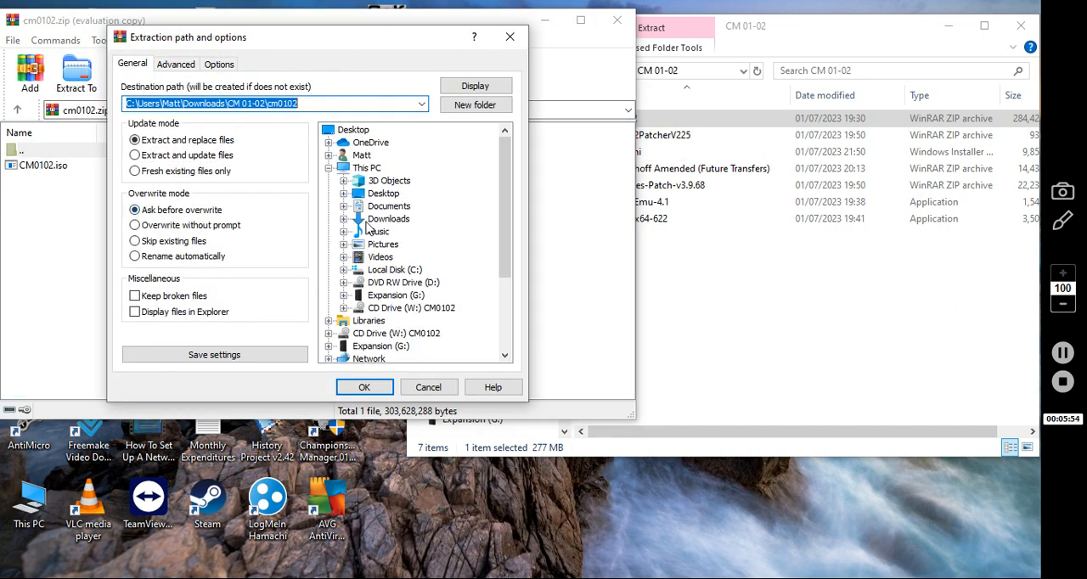
pyautogui.click(376, 220)
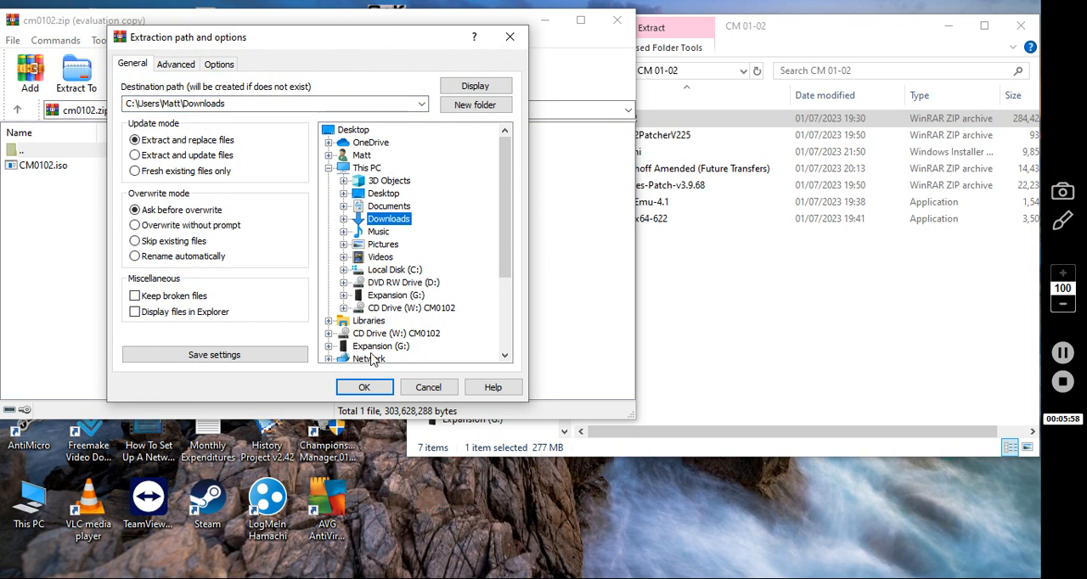
pyautogui.click(360, 387)
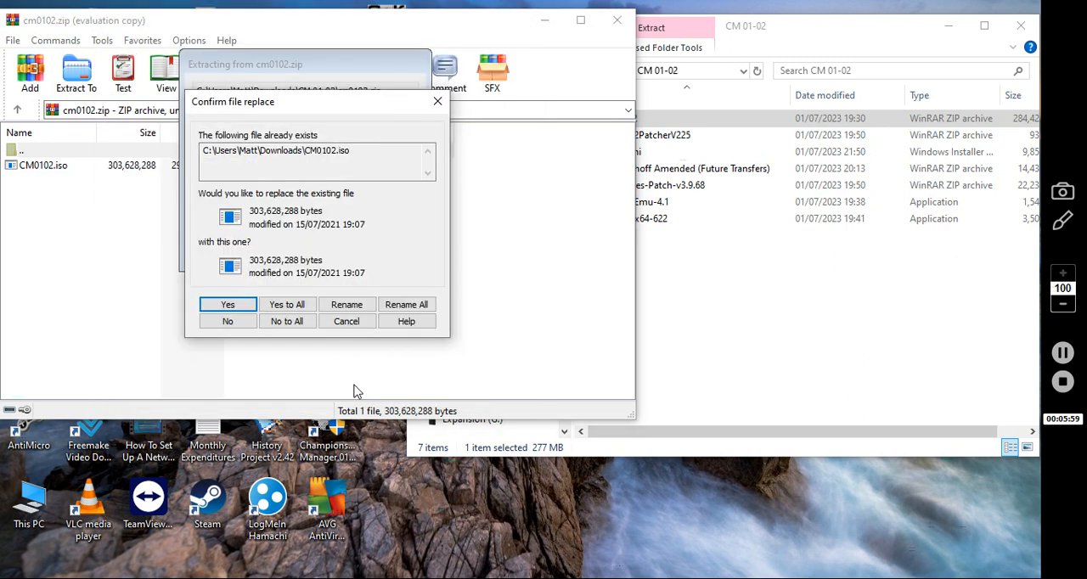
pyautogui.click(227, 305)
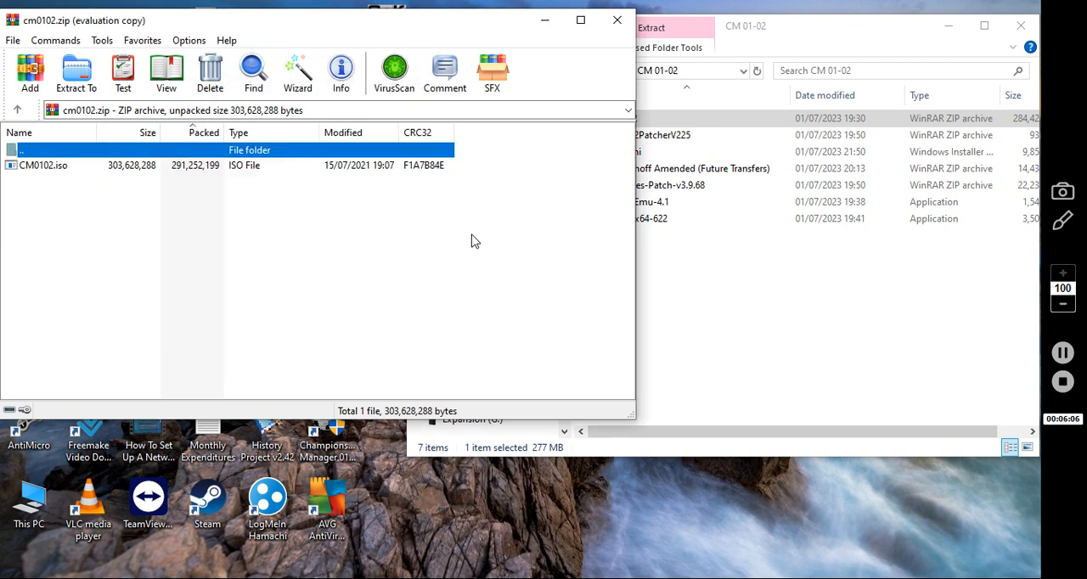
pyautogui.click(627, 18)
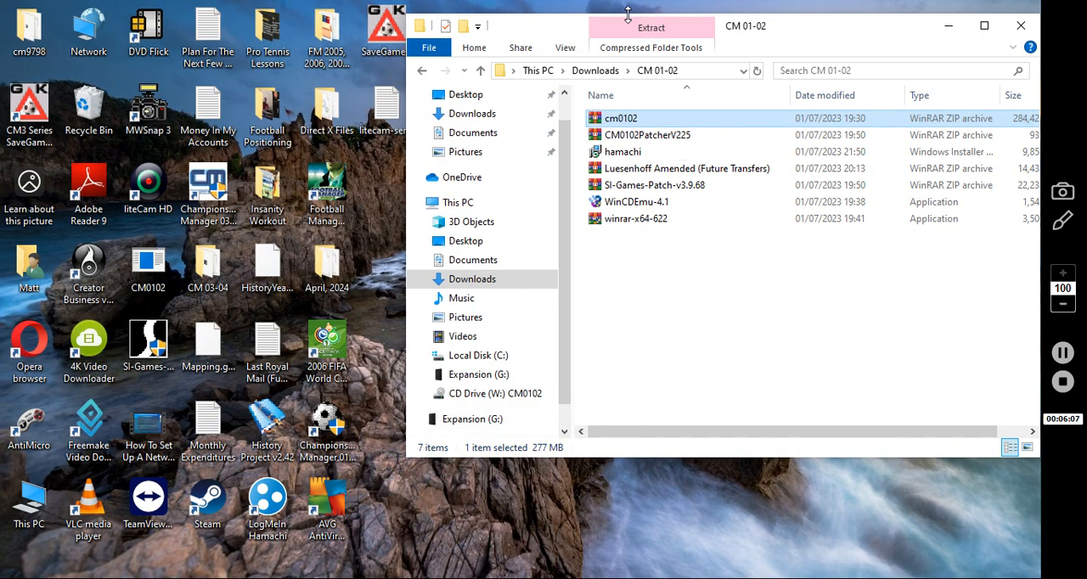
pyautogui.click(478, 279)
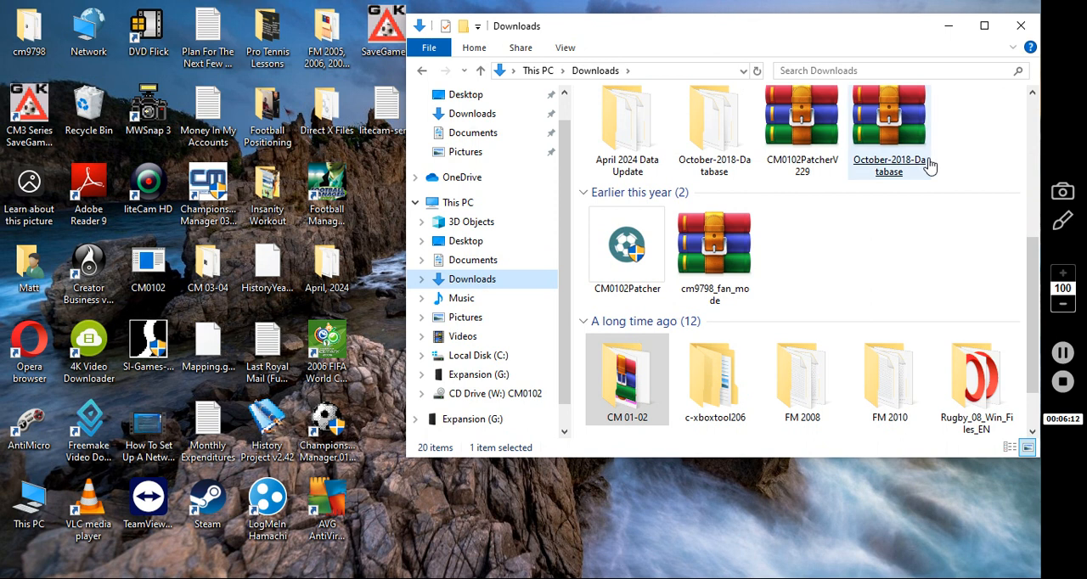
# Mount the extracted CM0102 disc image from the Downloads folder as a virtual CD drive
pyautogui.moveTo(1032, 253); pyautogui.dragTo(1044, 342)
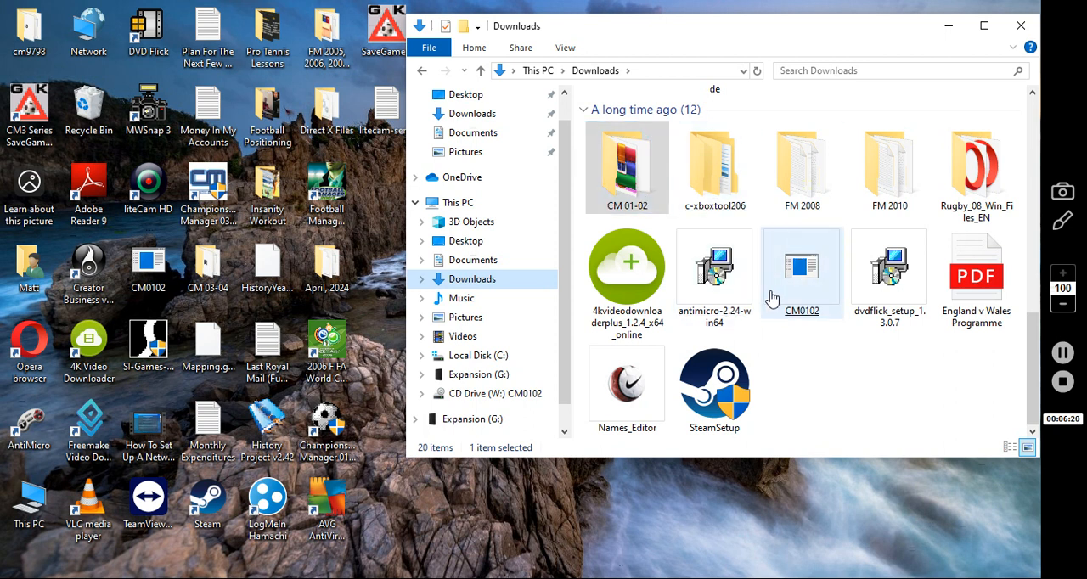
pyautogui.click(809, 316)
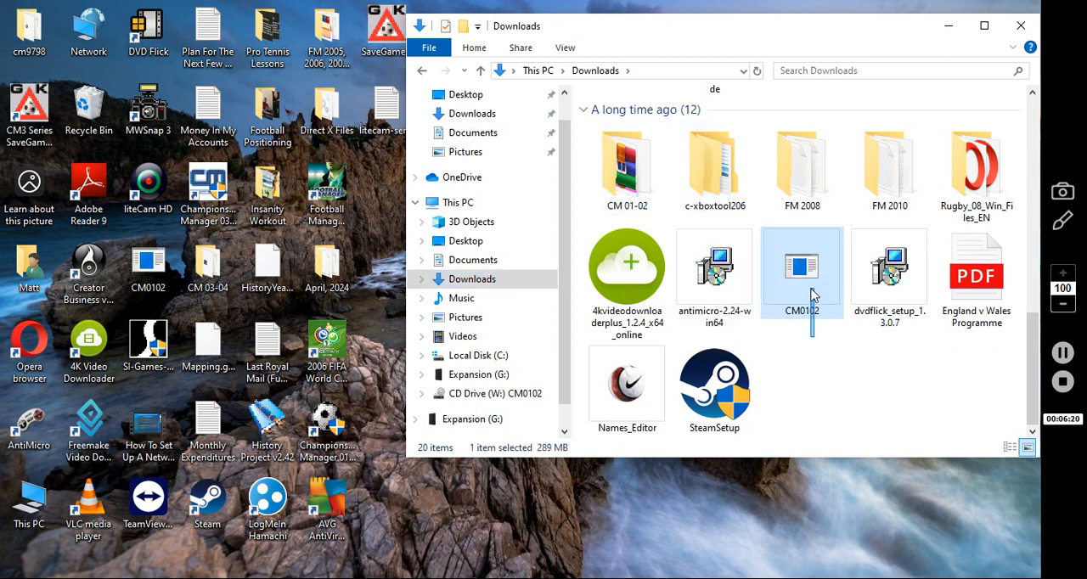
pyautogui.click(812, 332)
pyautogui.doubleClick(809, 317)
pyautogui.moveTo(809, 317); pyautogui.dragTo(813, 323)
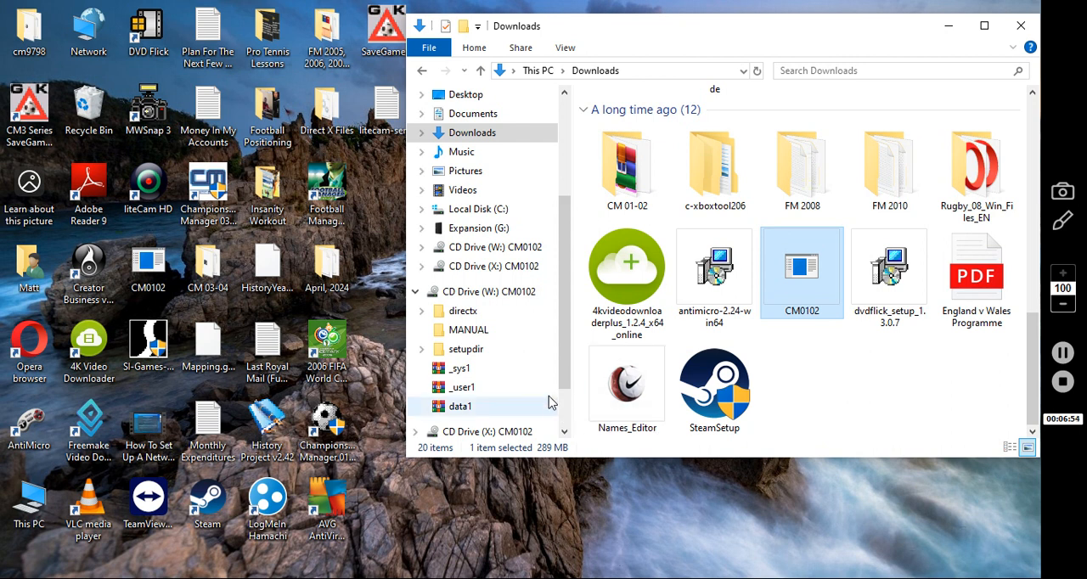
# Open the CM0102 disc in CD Drive (W:) and start its Setup application with English as the installation language
pyautogui.click(495, 293)
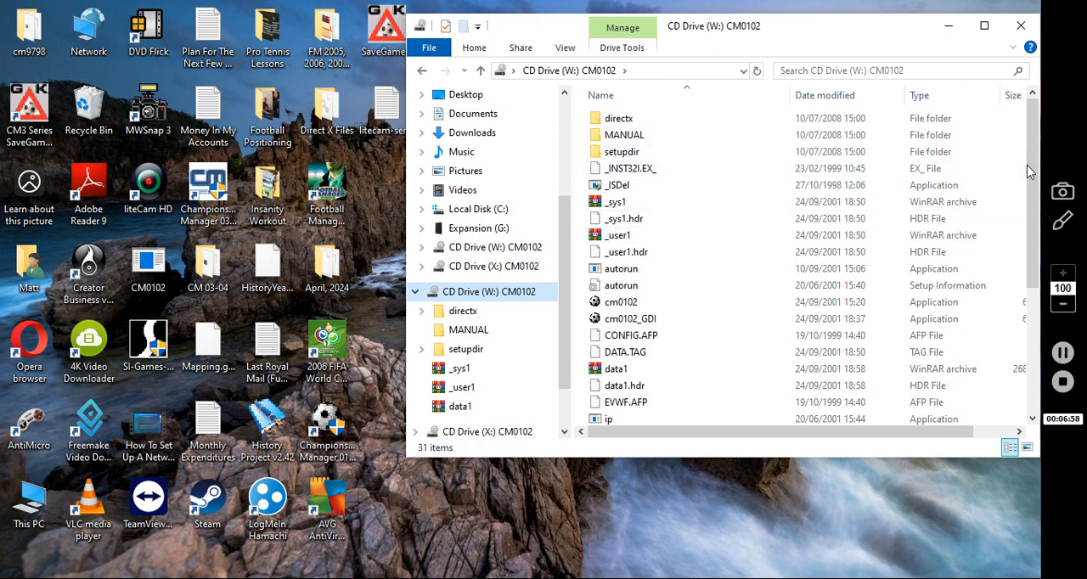
pyautogui.scroll(-4, 1030, 197)
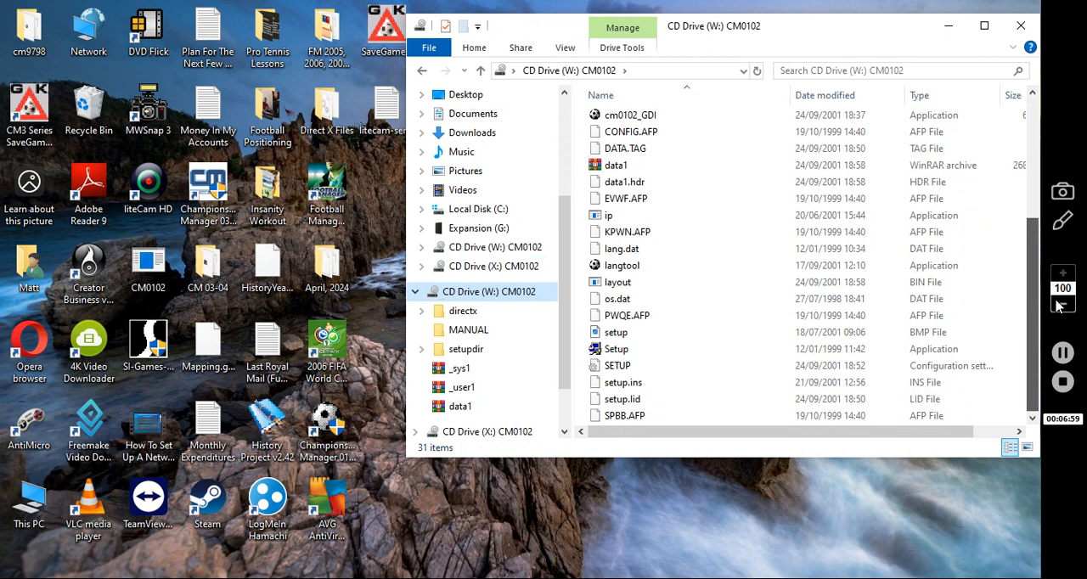
pyautogui.doubleClick(654, 349)
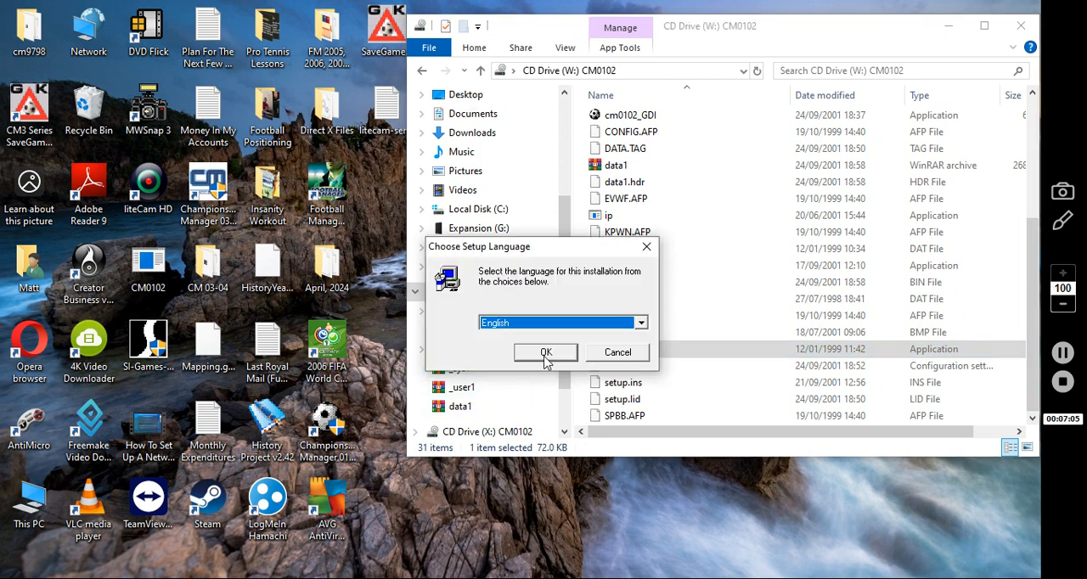
pyautogui.click(547, 353)
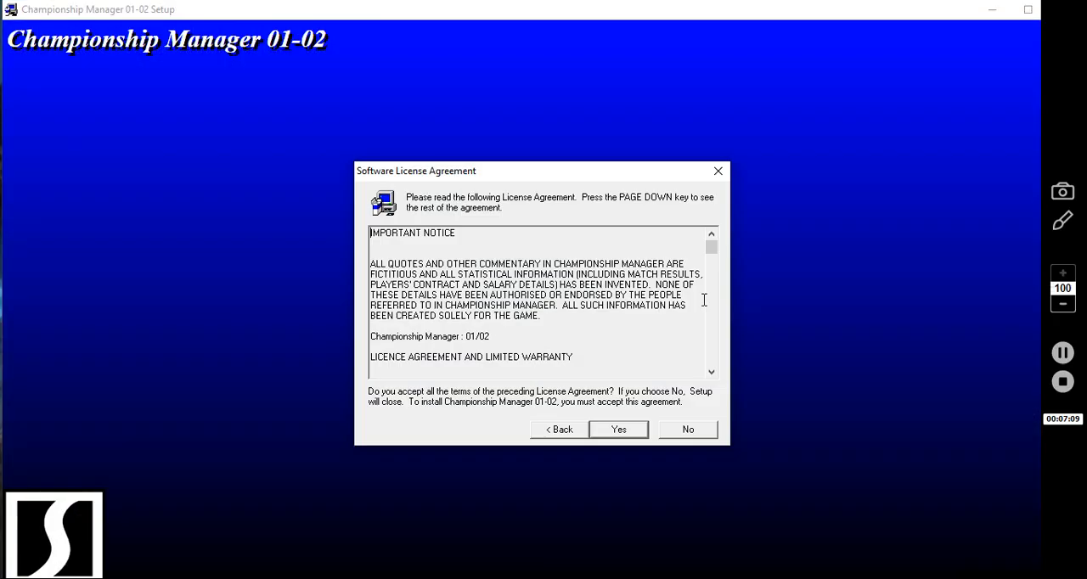
# Accept the licence agreement and install the game with the default options and the Championship Manager 01-02 program folder
pyautogui.moveTo(712, 247); pyautogui.dragTo(721, 383)
pyautogui.click(640, 435)
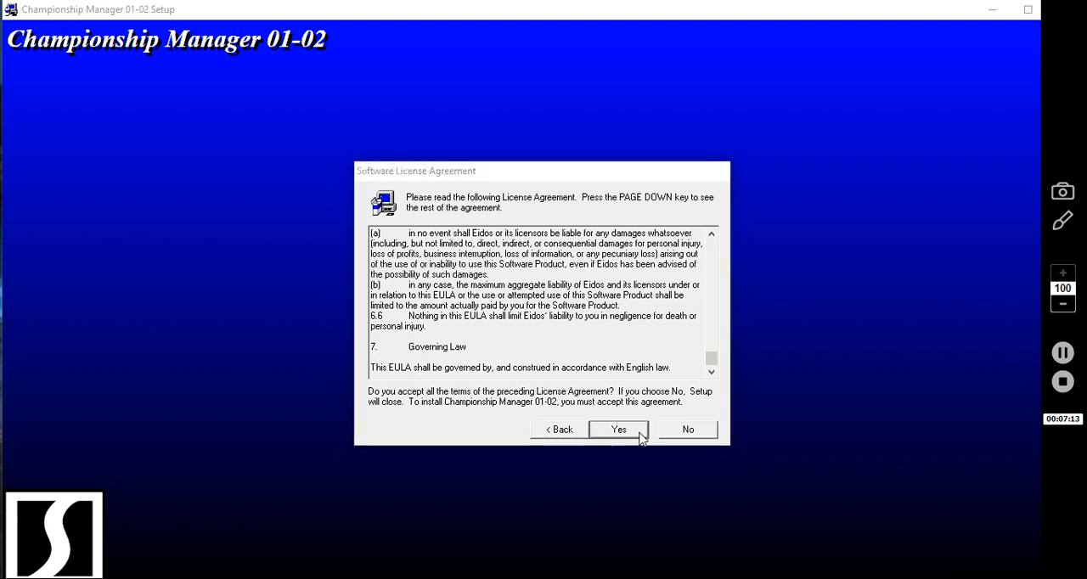
pyautogui.click(639, 436)
pyautogui.click(640, 436)
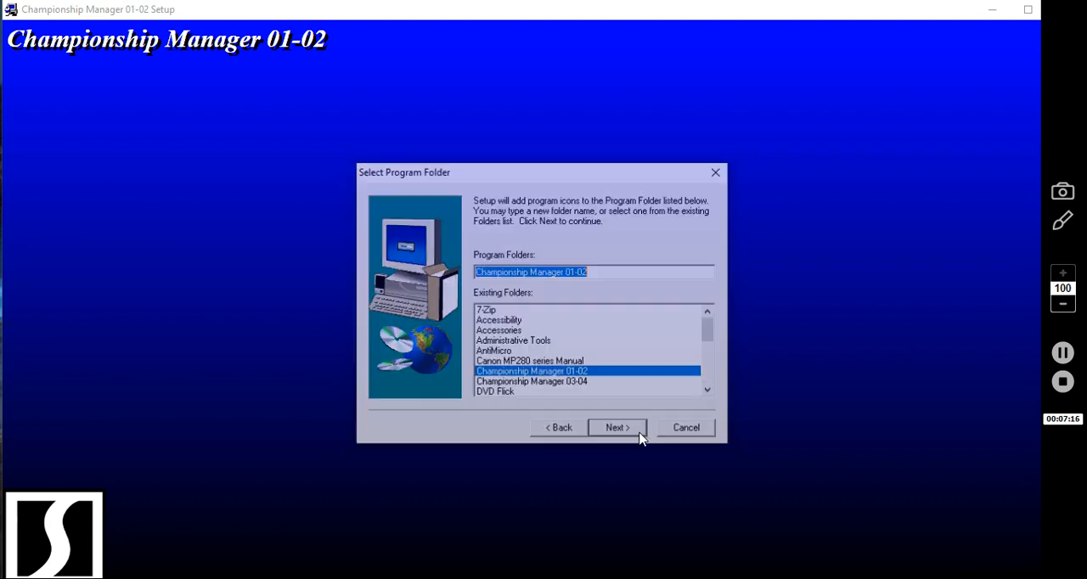
pyautogui.click(641, 438)
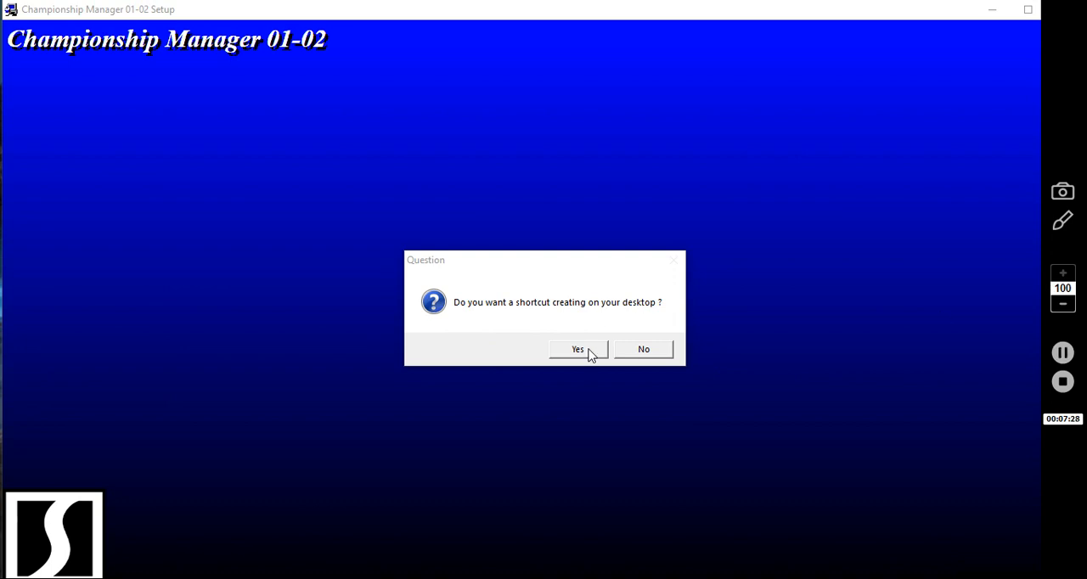
# Create a desktop shortcut, finish the setup with the README and DirectX options ticked, and close the README and remaining prompt
pyautogui.click(591, 351)
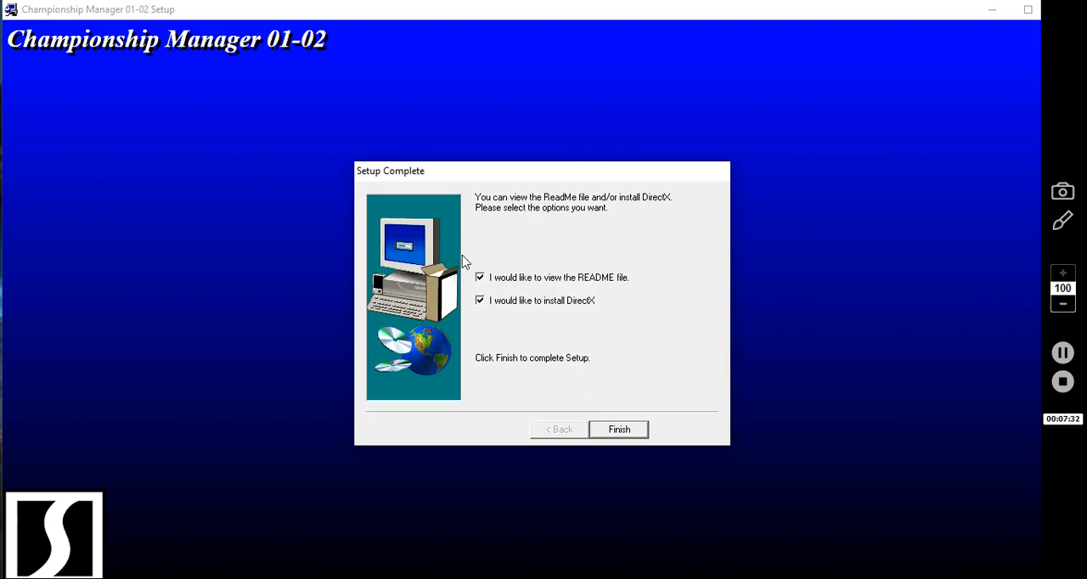
pyautogui.click(622, 431)
pyautogui.click(993, 27)
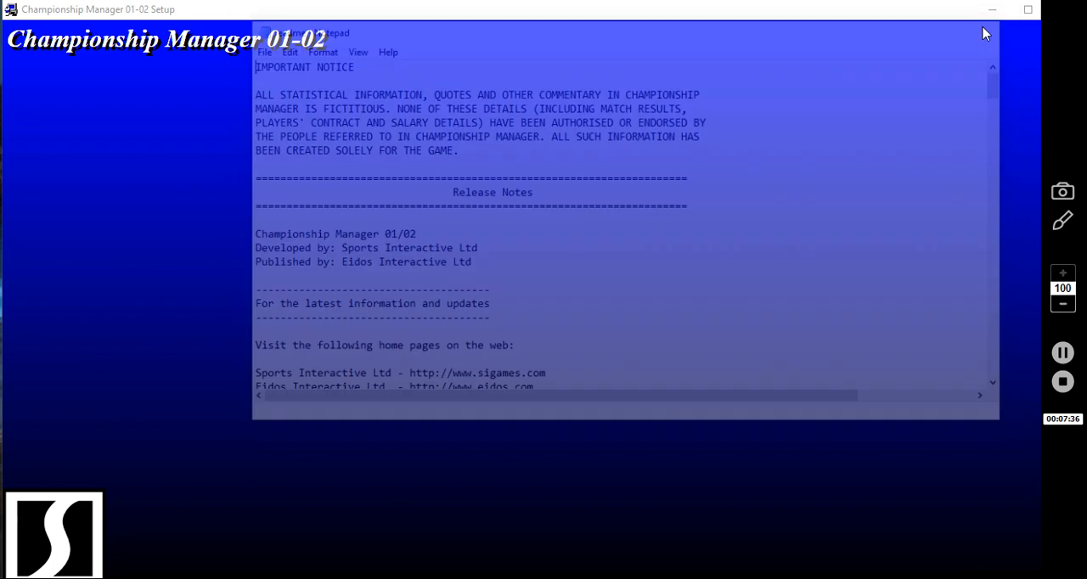
pyautogui.click(664, 350)
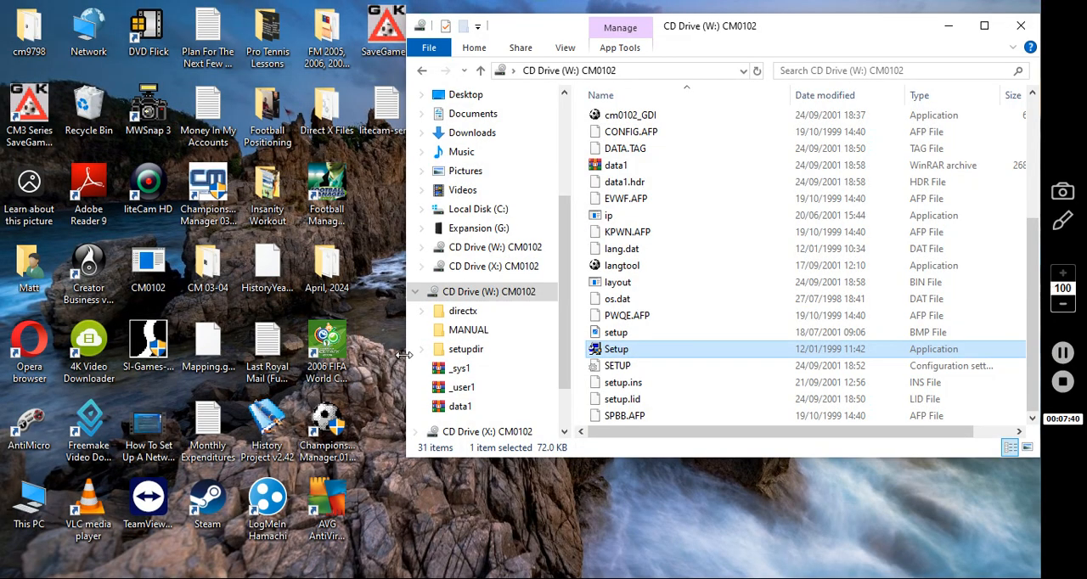
# Minimise File Explorer, examine the compatibility settings in the Championship Manager 01-02 desktop shortcut's properties, and close them
pyautogui.click(948, 26)
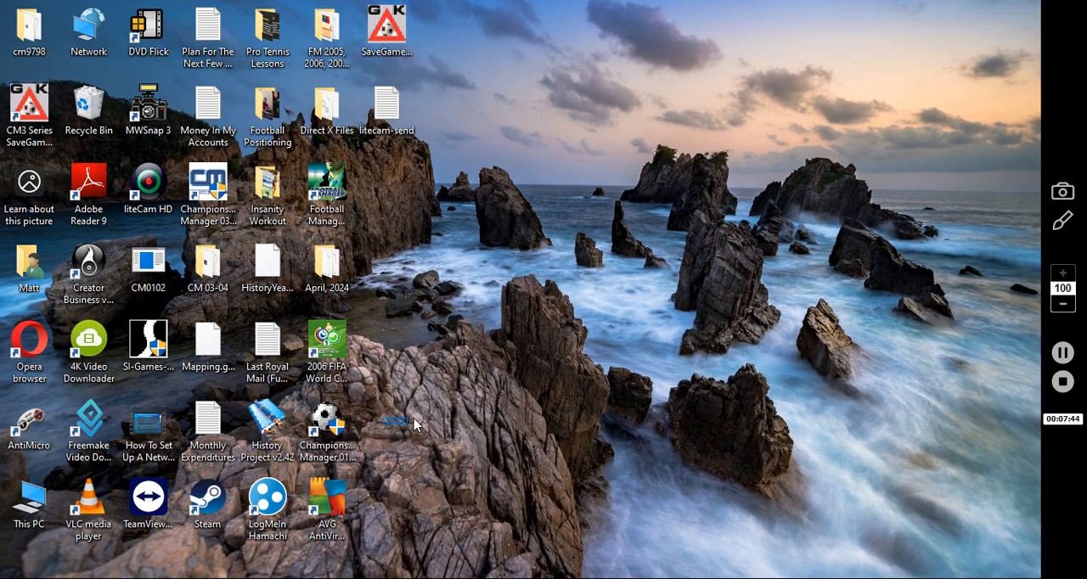
pyautogui.click(325, 418)
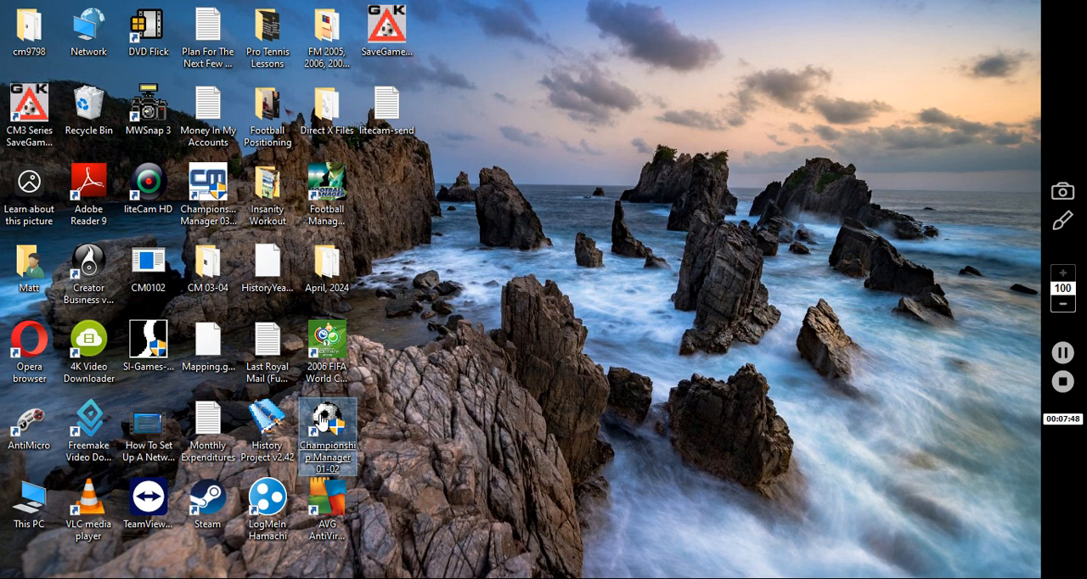
pyautogui.rightClick(321, 416)
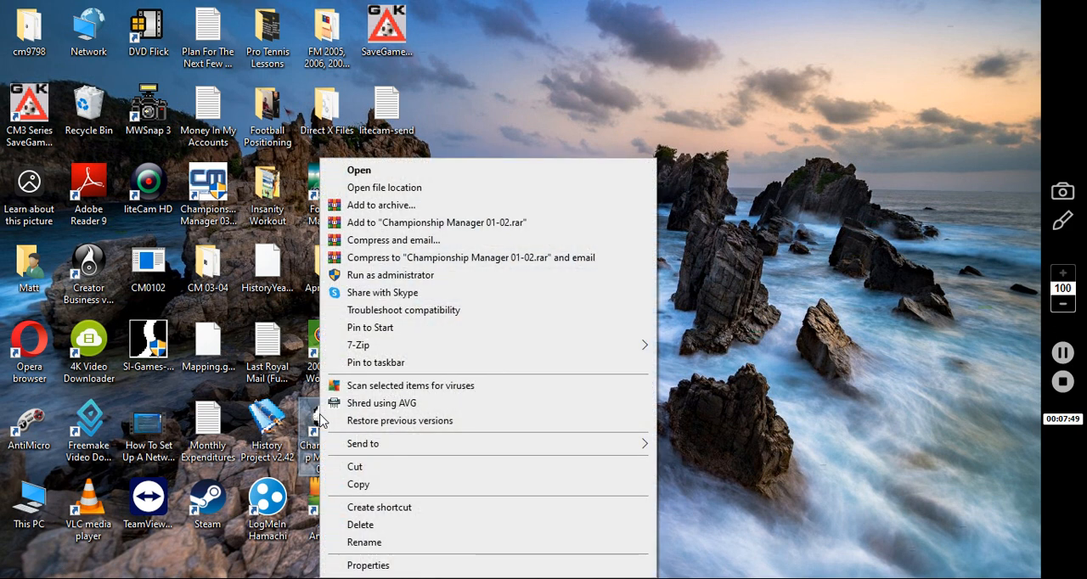
pyautogui.click(366, 566)
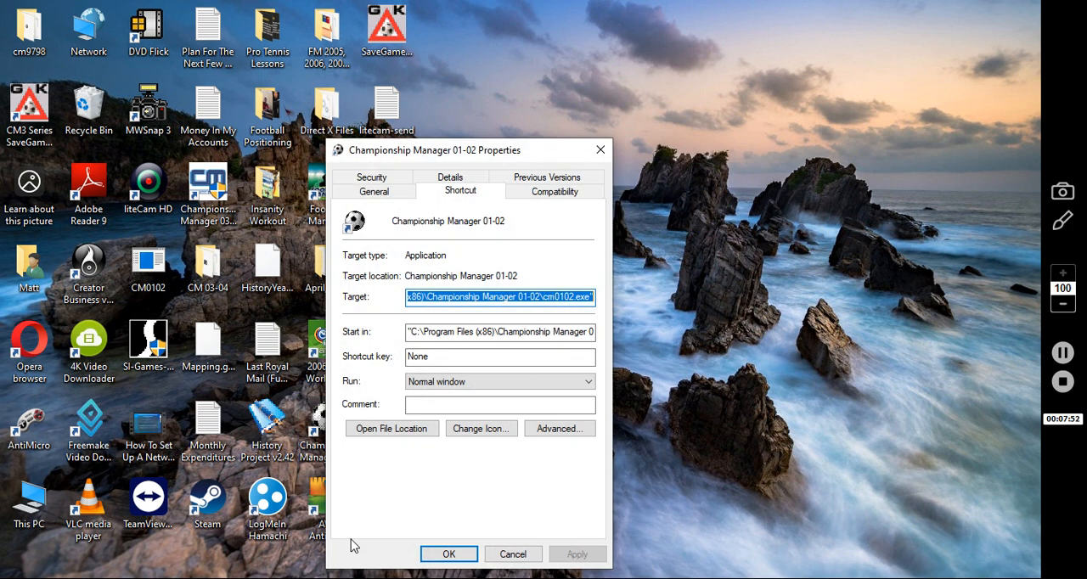
pyautogui.click(569, 195)
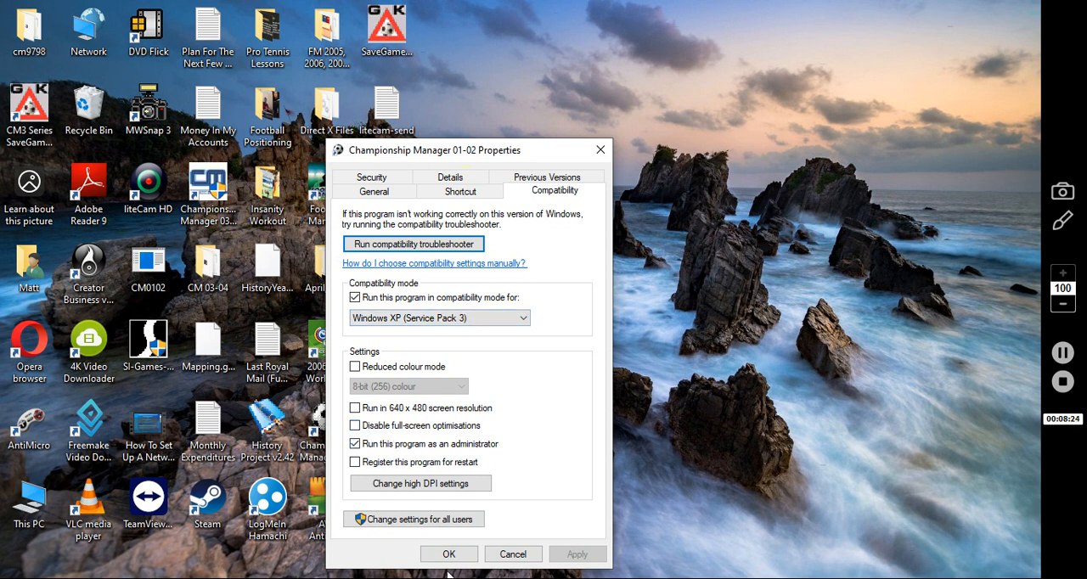
pyautogui.click(607, 152)
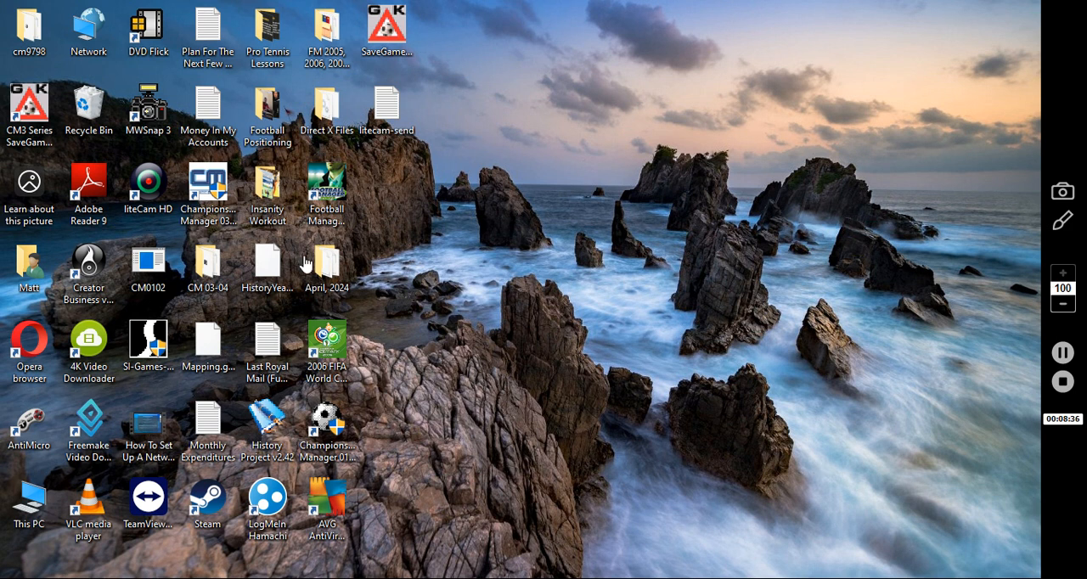
# Run SI-Games-Patch-v3.9.68 from the desktop to update the game to version 3.9.68, and close the updater
pyautogui.click(155, 347)
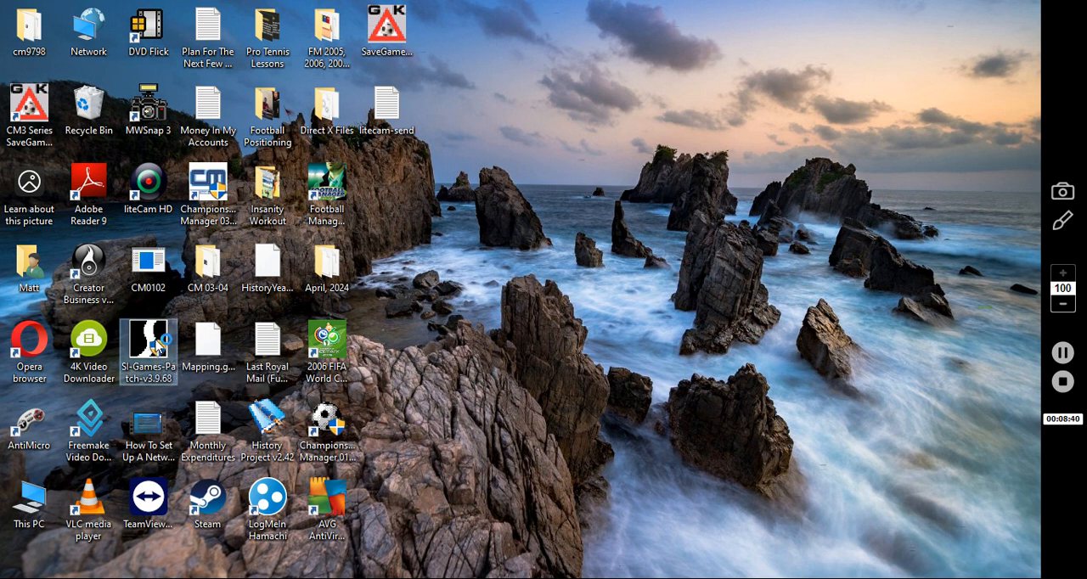
pyautogui.doubleClick(156, 347)
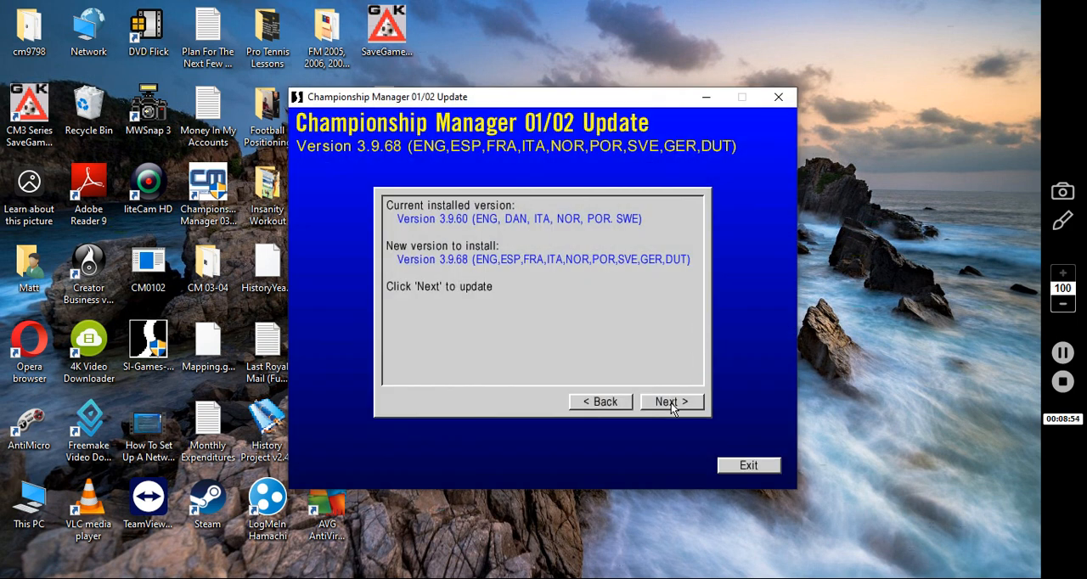
pyautogui.click(672, 402)
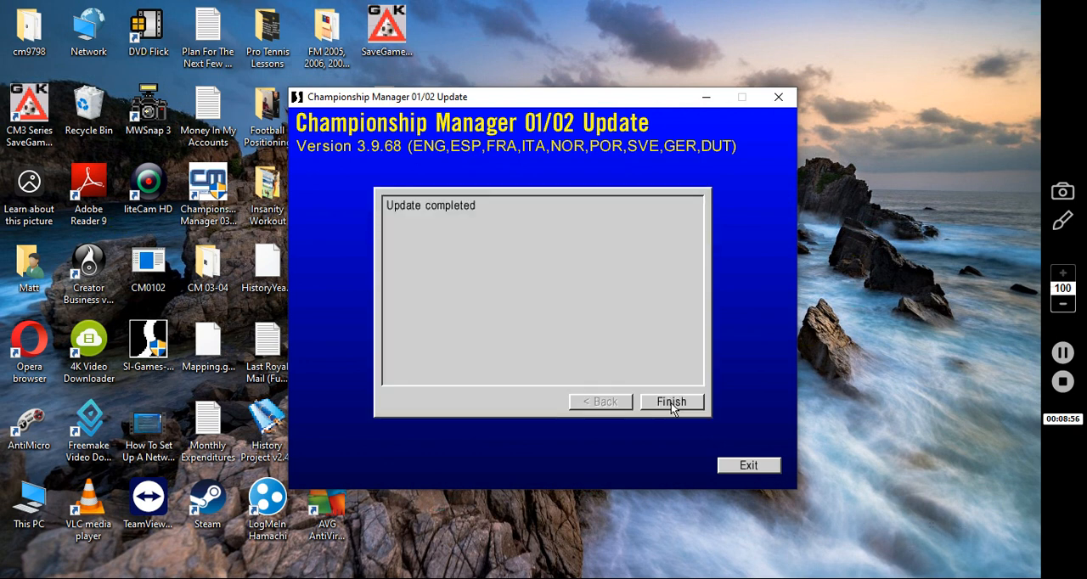
pyautogui.click(672, 403)
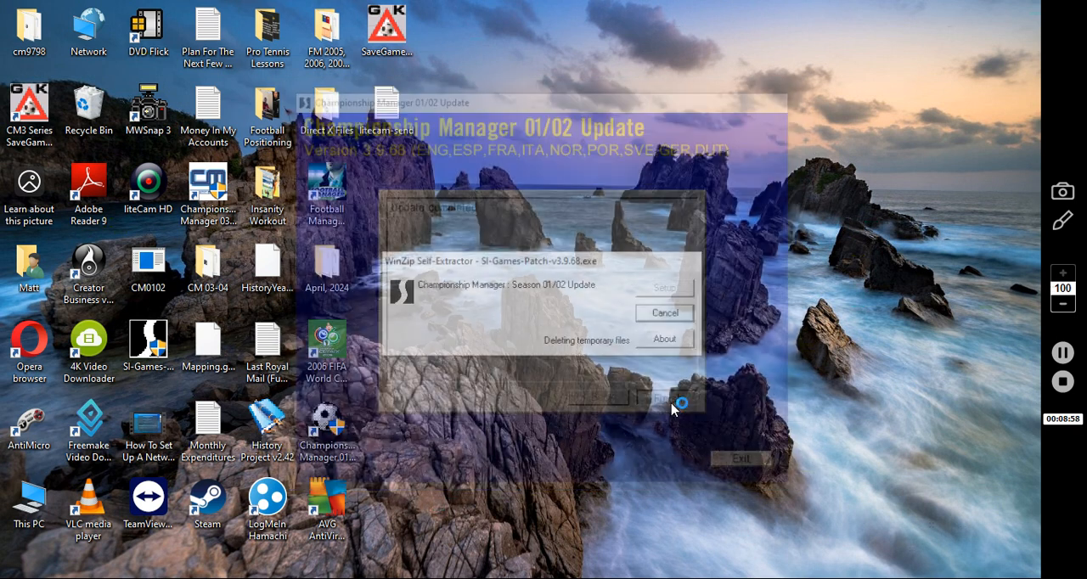
pyautogui.click(994, 28)
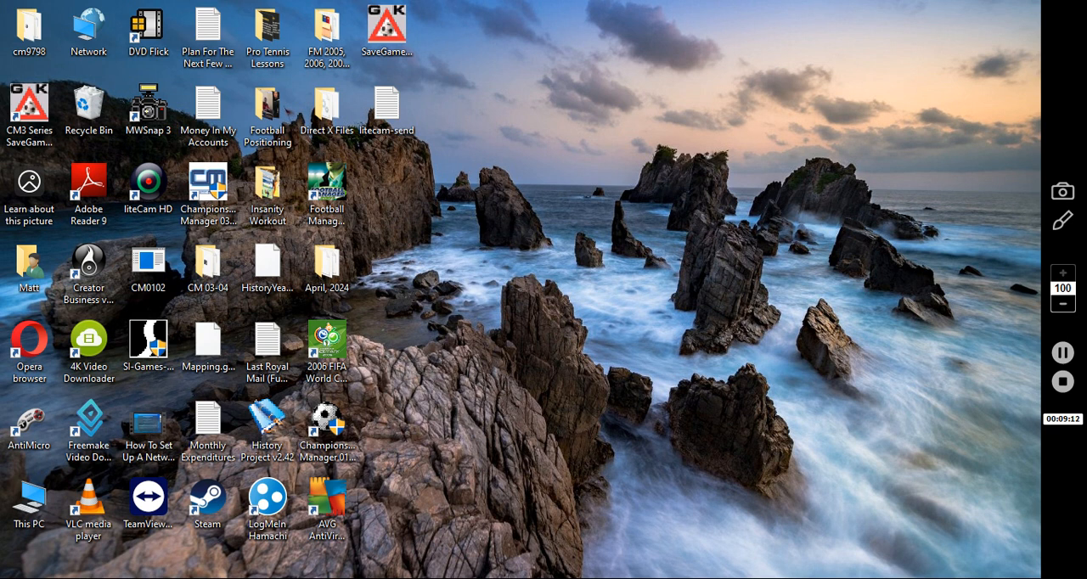
# Launch CM0102Patcher from the Downloads folder, decline its suggested options, and close File Explorer
pyautogui.click(365, 578)
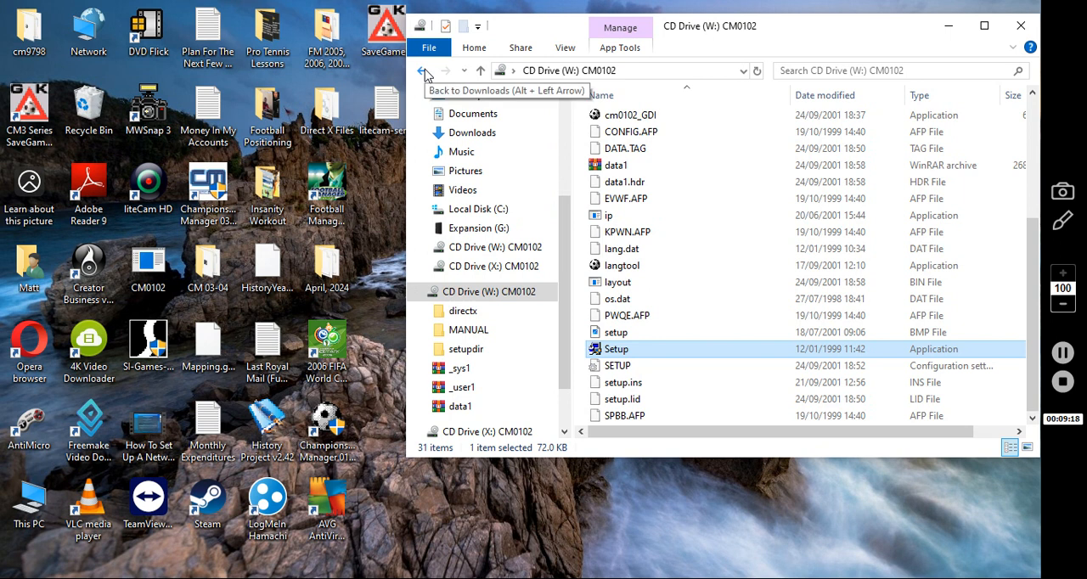
pyautogui.click(423, 71)
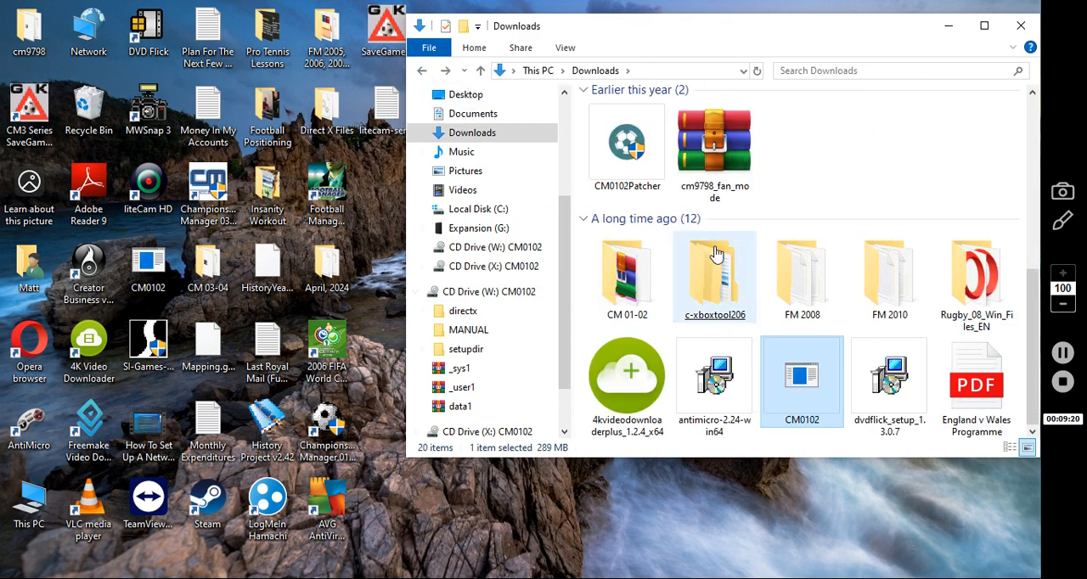
pyautogui.moveTo(1038, 299); pyautogui.dragTo(1035, 255)
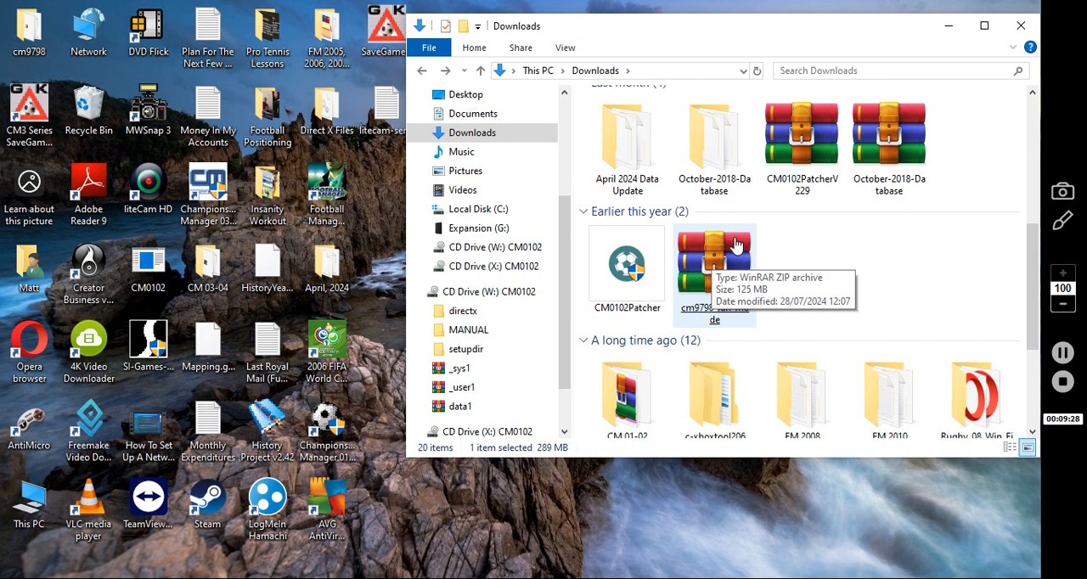
pyautogui.click(629, 266)
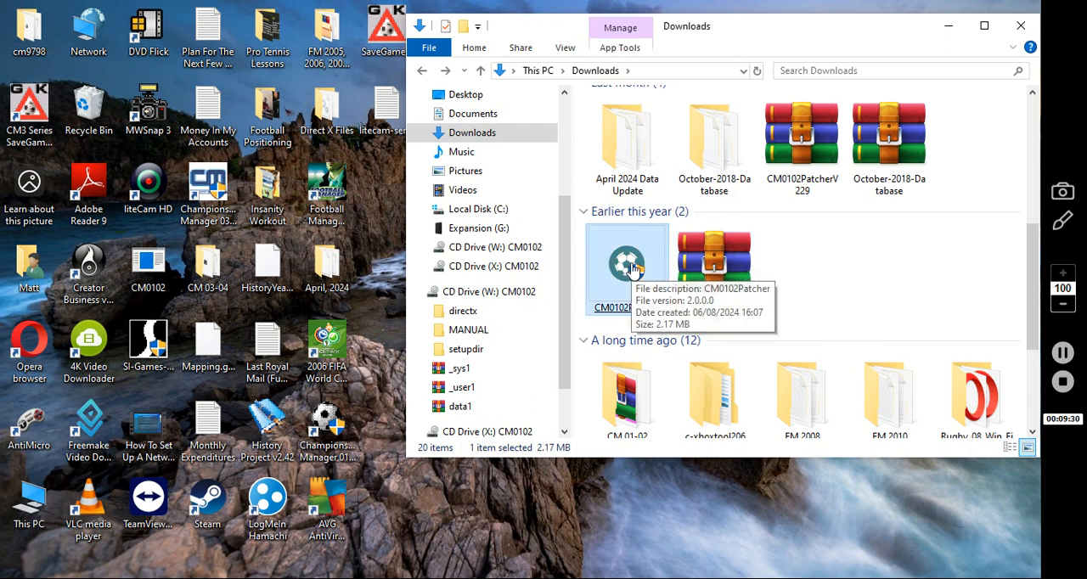
pyautogui.click(633, 269)
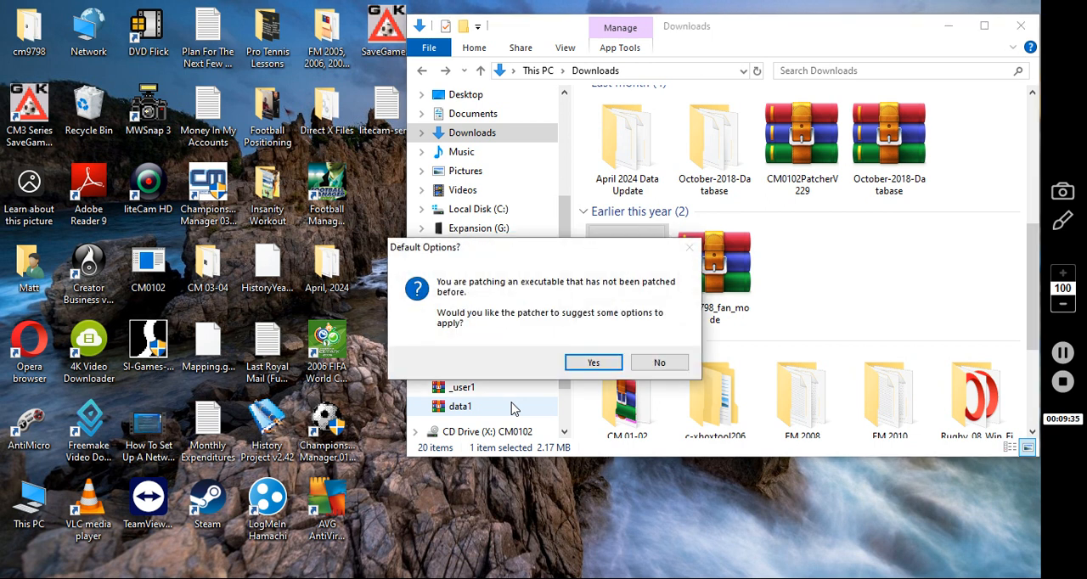
pyautogui.click(660, 363)
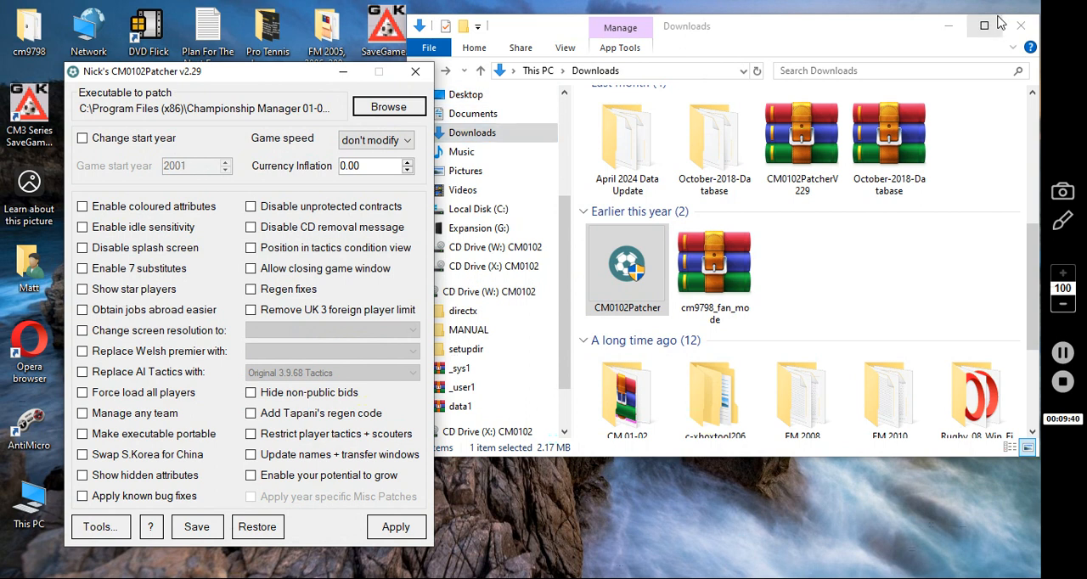
pyautogui.click(1022, 26)
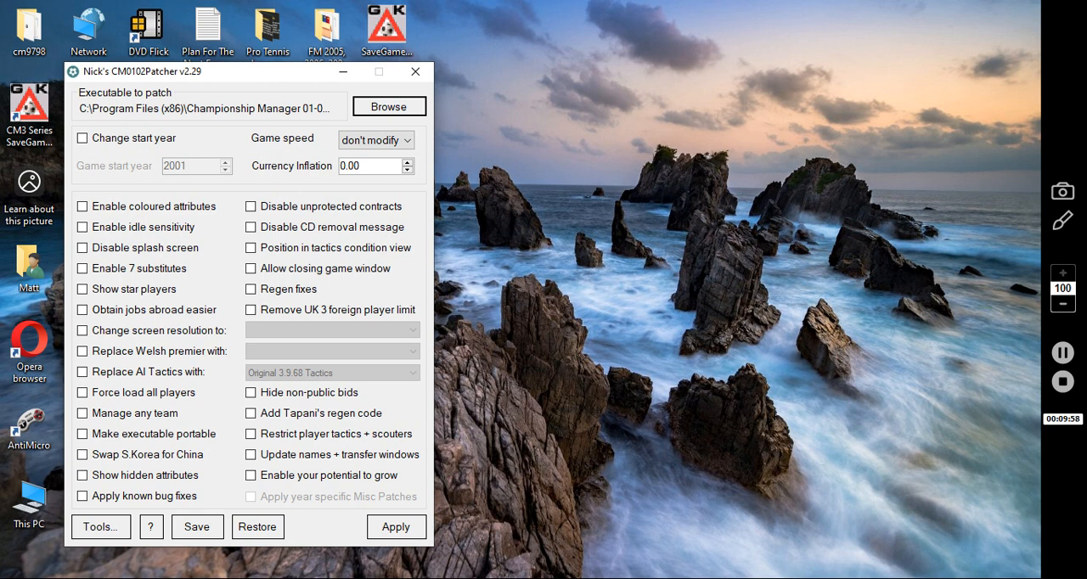
# Enable options including coloured attributes, idle sensitivity, regen fixes, hidden attributes and known bug fixes, and apply the patch without making a restore point
pyautogui.click(1064, 353)
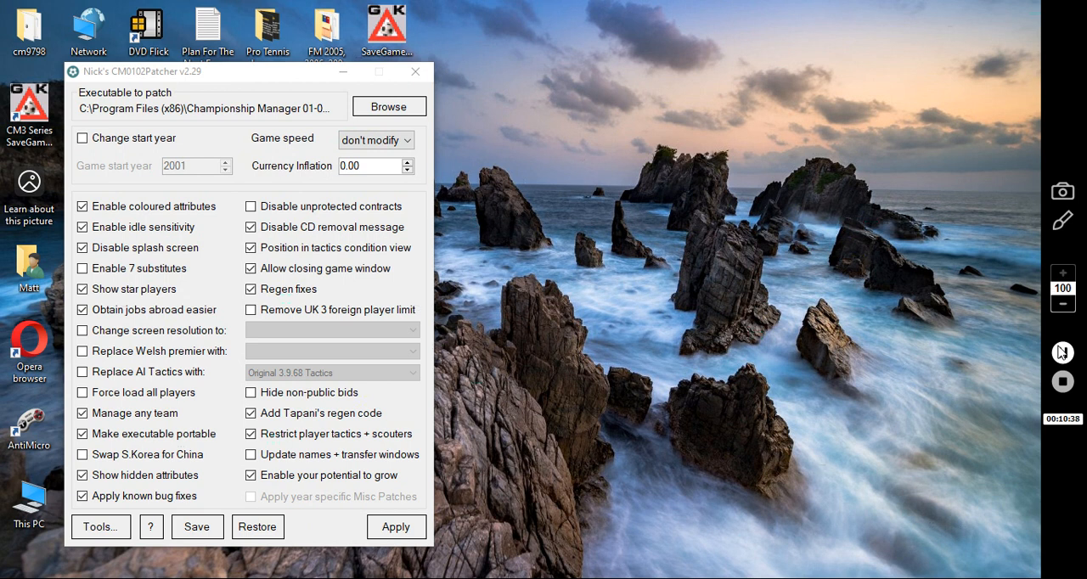
pyautogui.click(1062, 352)
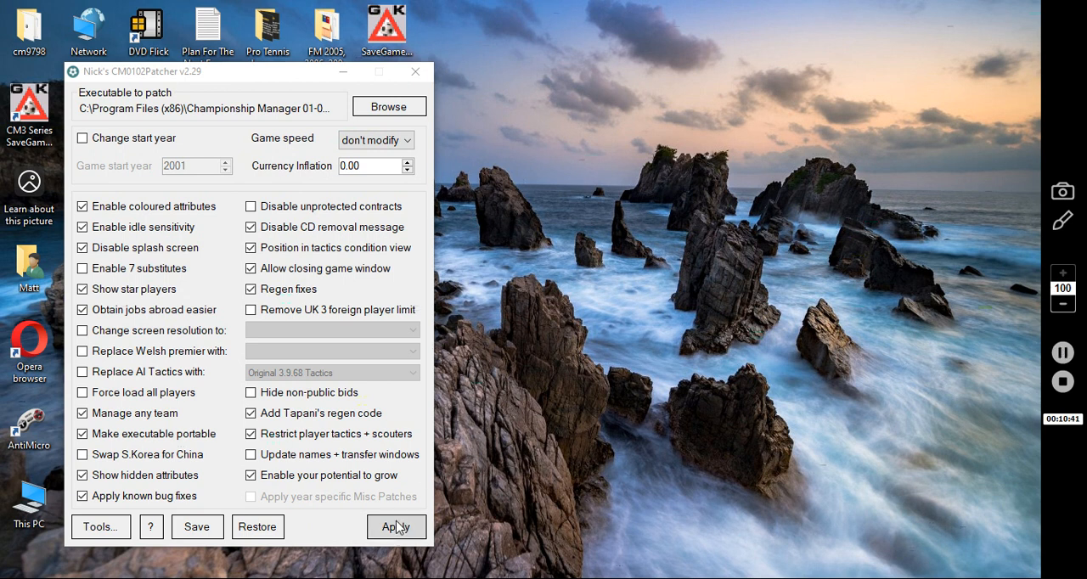
pyautogui.click(397, 527)
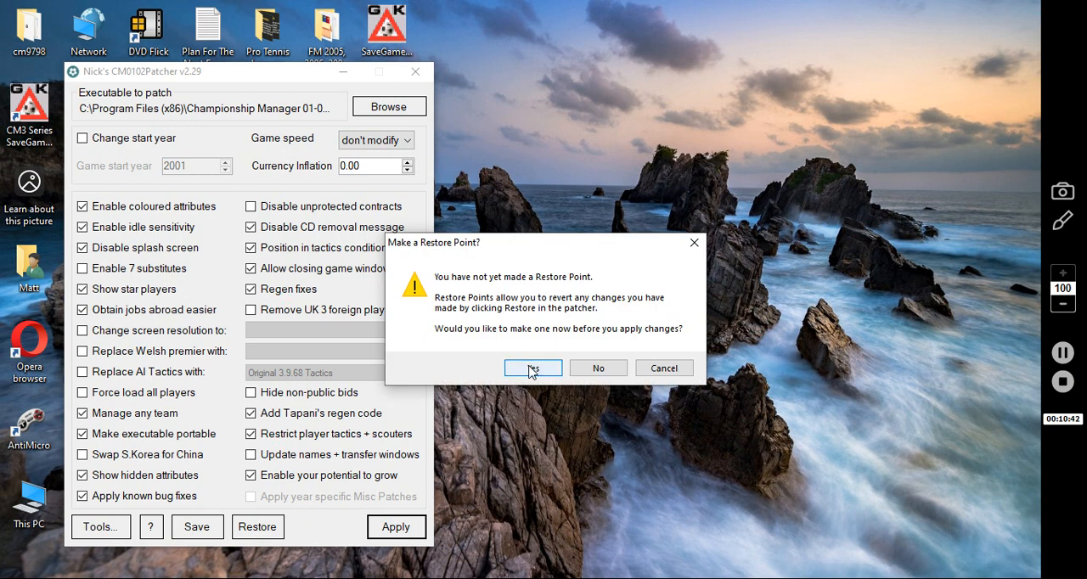
pyautogui.click(598, 368)
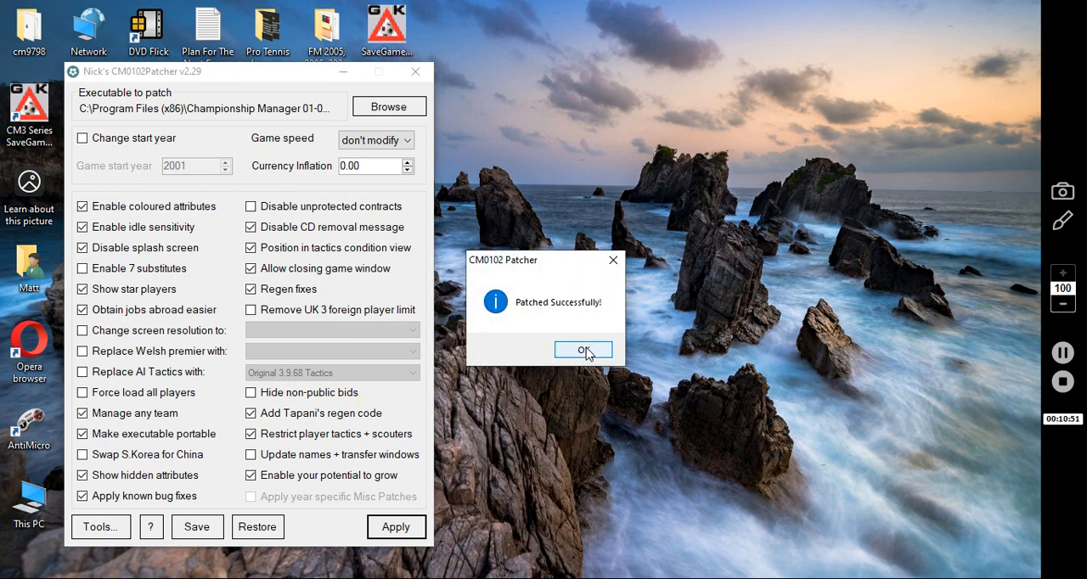
# Remove the stadium expansion limits from the stadium.dat file in the Championship Manager 01-02 Data folder
pyautogui.click(585, 350)
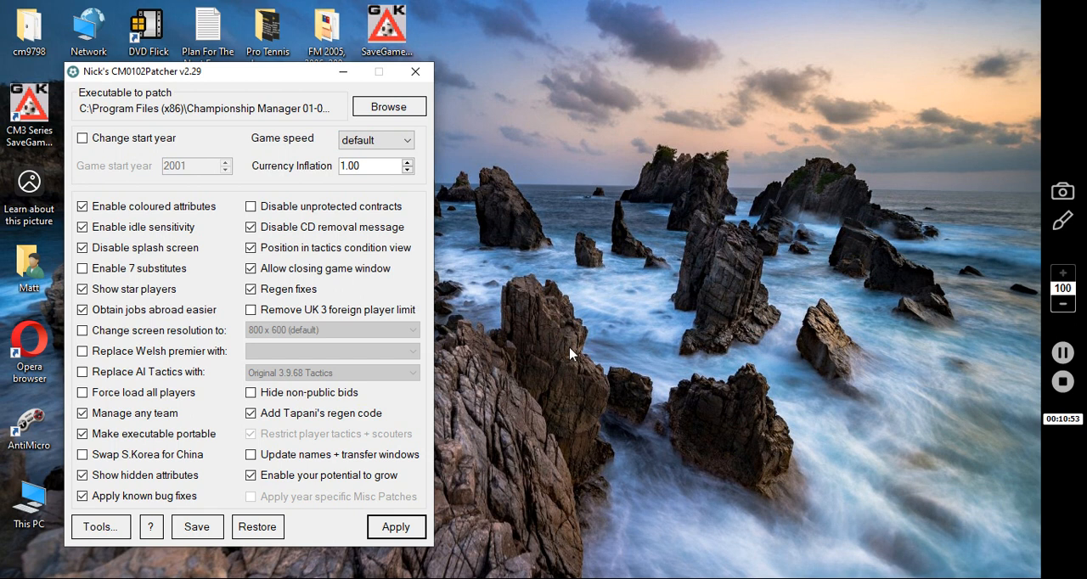
pyautogui.click(100, 528)
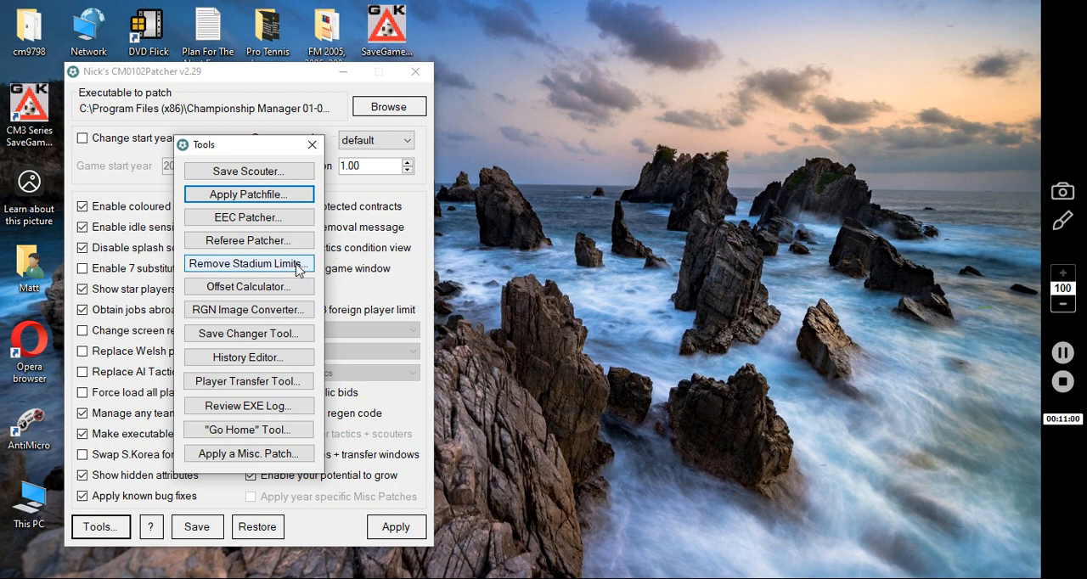
pyautogui.click(1067, 359)
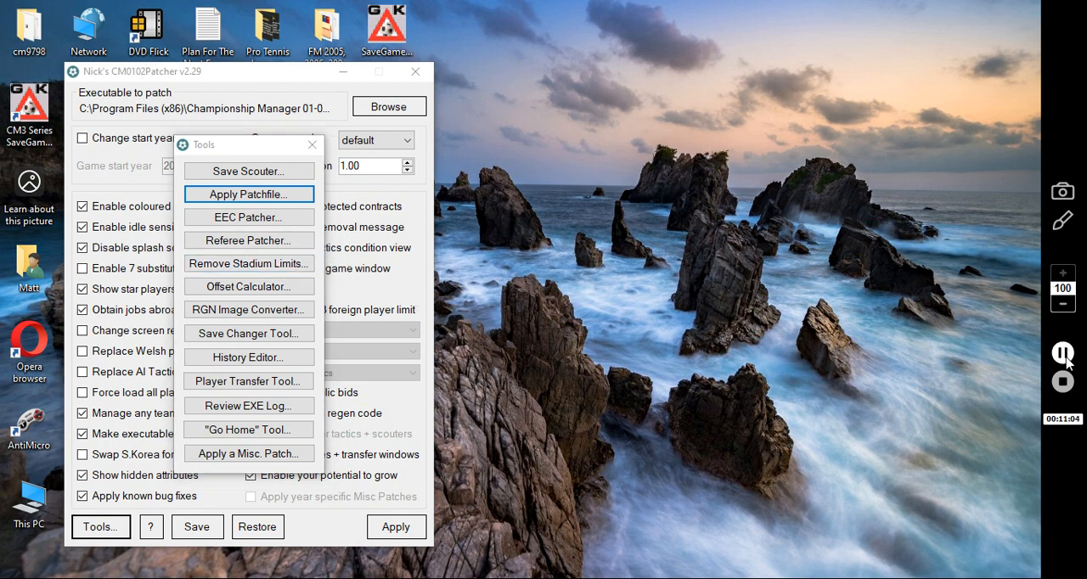
pyautogui.click(264, 263)
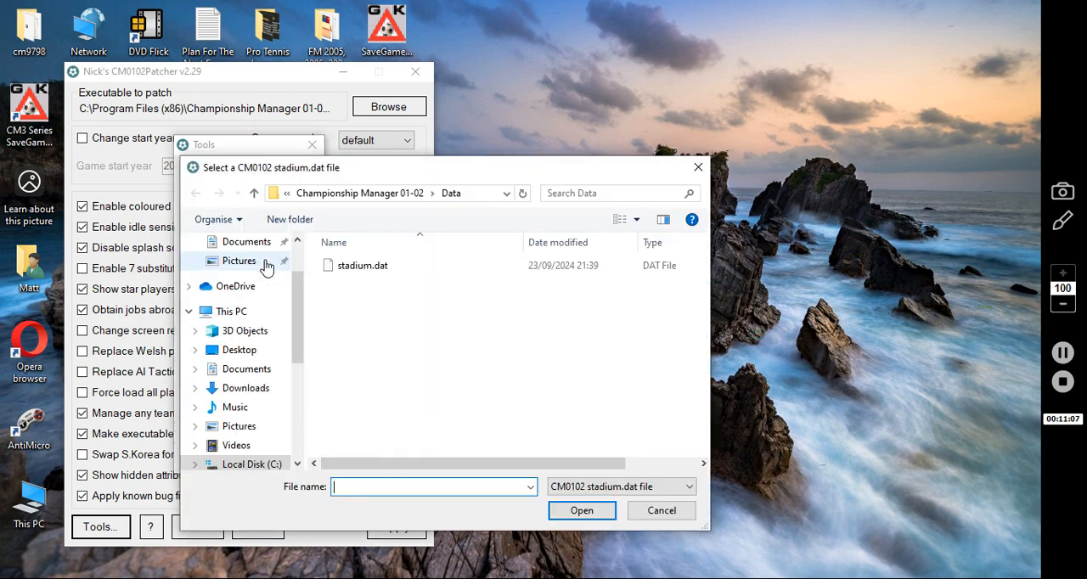
pyautogui.doubleClick(365, 268)
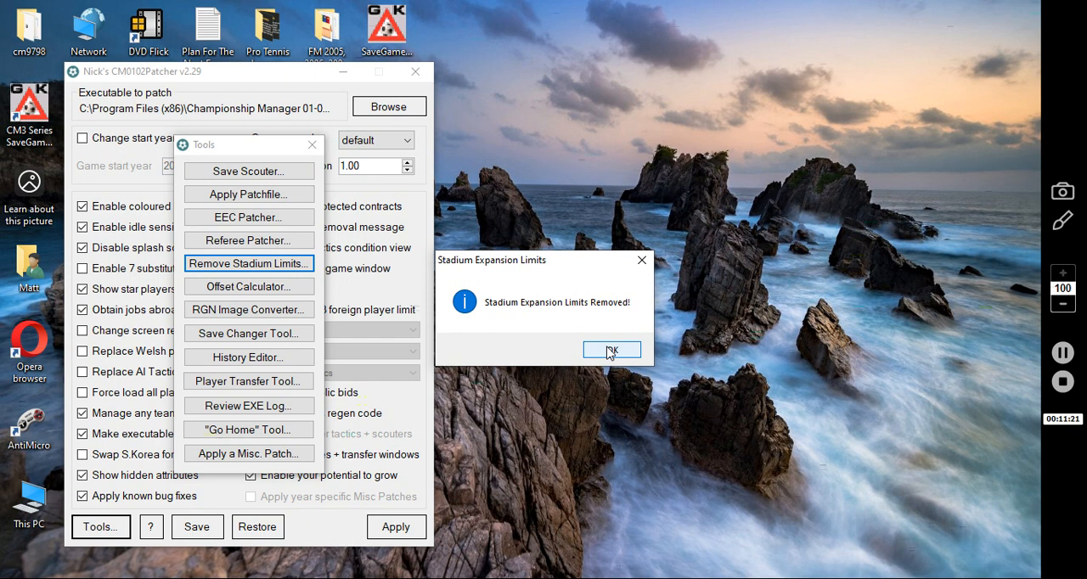
pyautogui.click(610, 350)
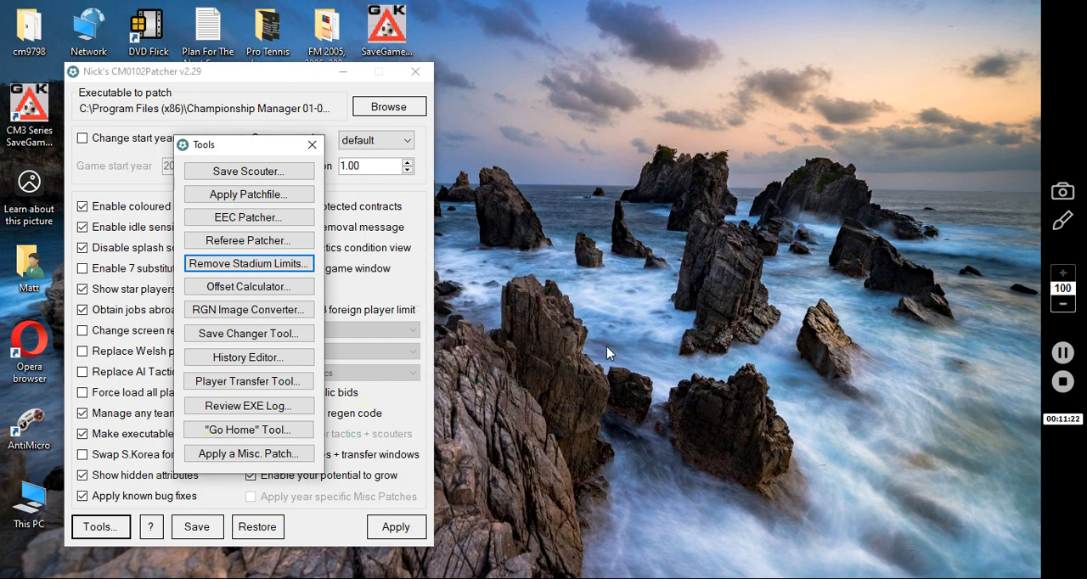
# Apply the patch file AI-Squad-Status.patch from CM 01-02 > Patch Files on the Expansion (G:) drive
pyautogui.click(248, 201)
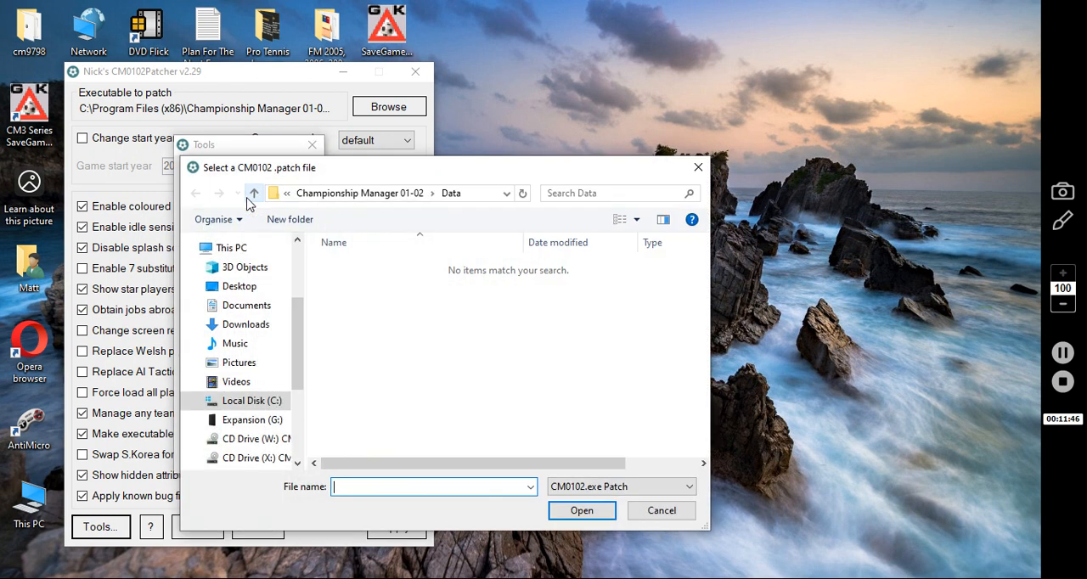
pyautogui.moveTo(296, 369); pyautogui.dragTo(301, 402)
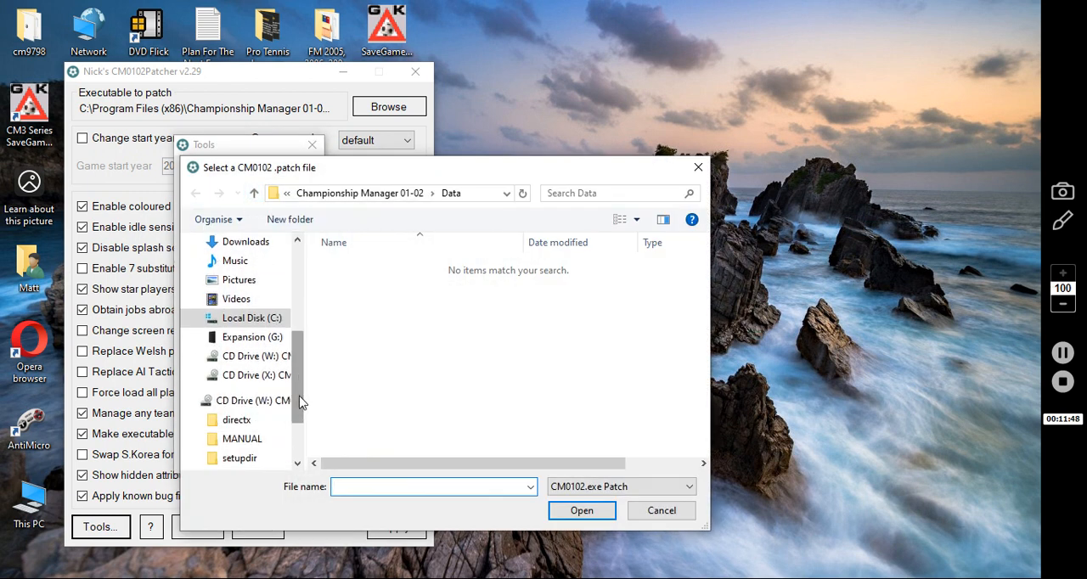
pyautogui.click(264, 342)
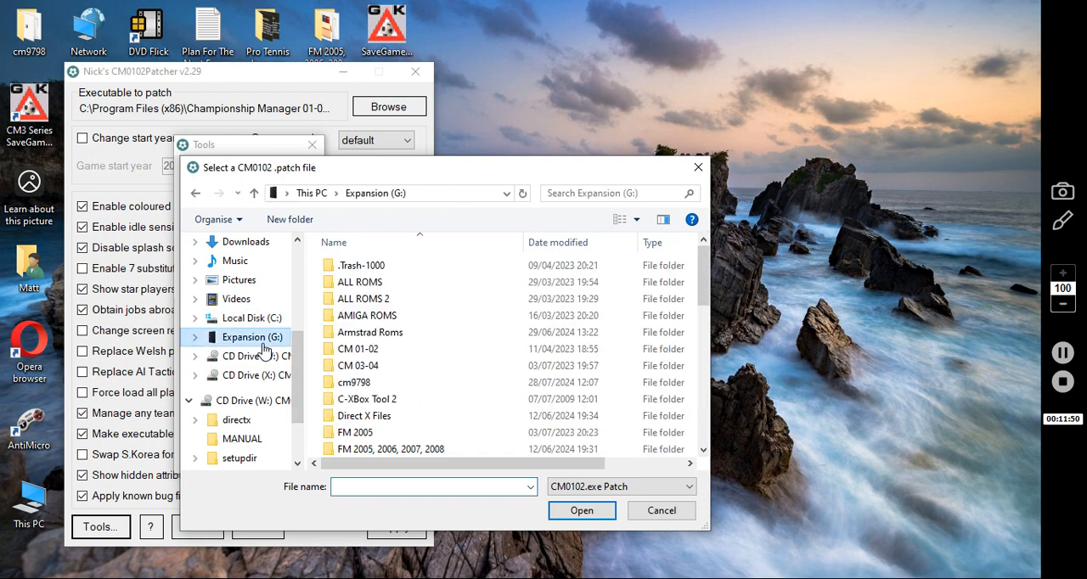
pyautogui.click(372, 353)
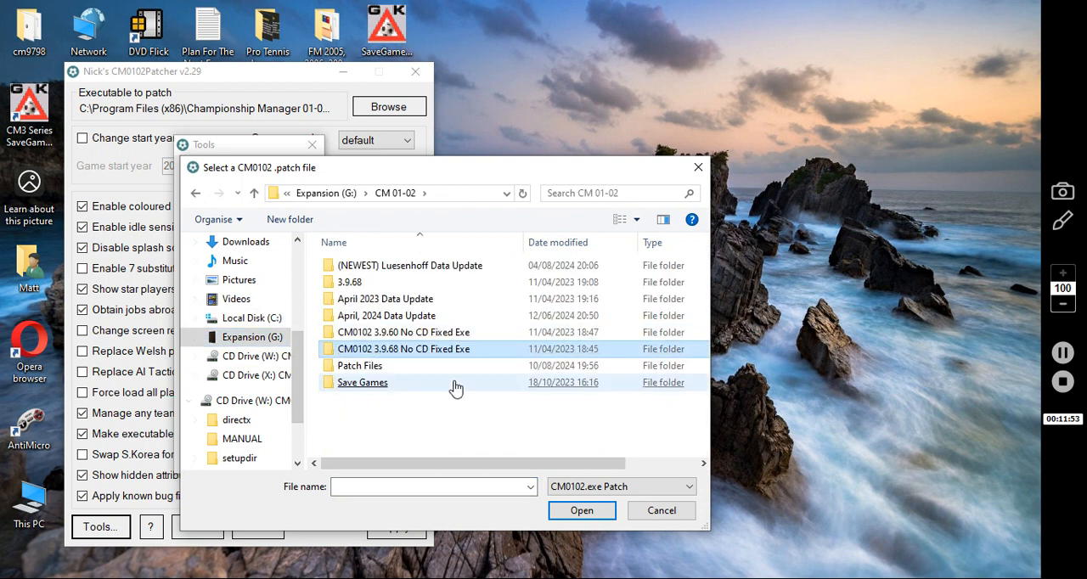
pyautogui.click(367, 374)
pyautogui.click(367, 378)
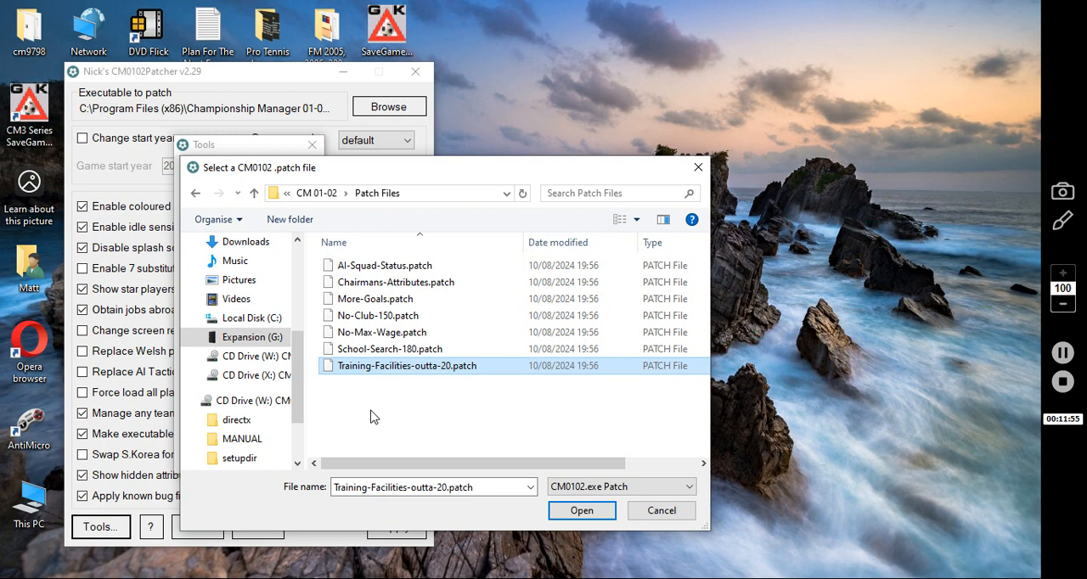
pyautogui.click(411, 268)
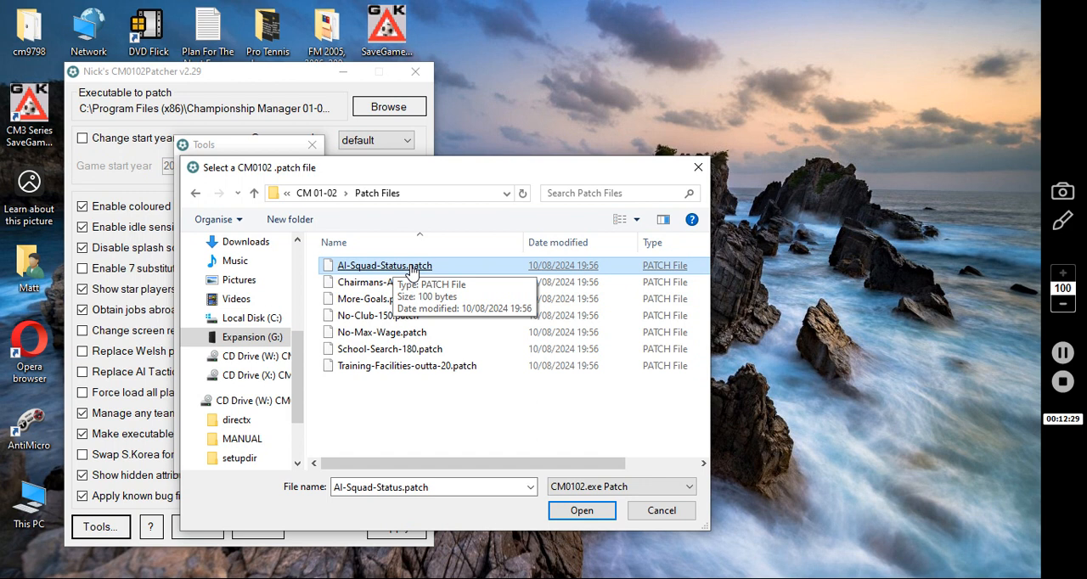
pyautogui.doubleClick(361, 270)
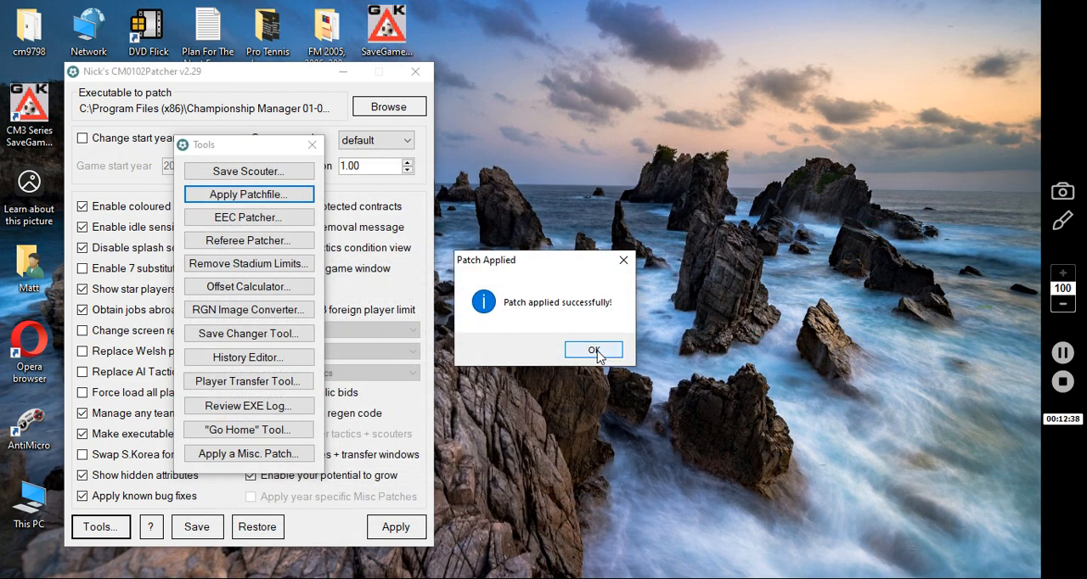
pyautogui.click(597, 352)
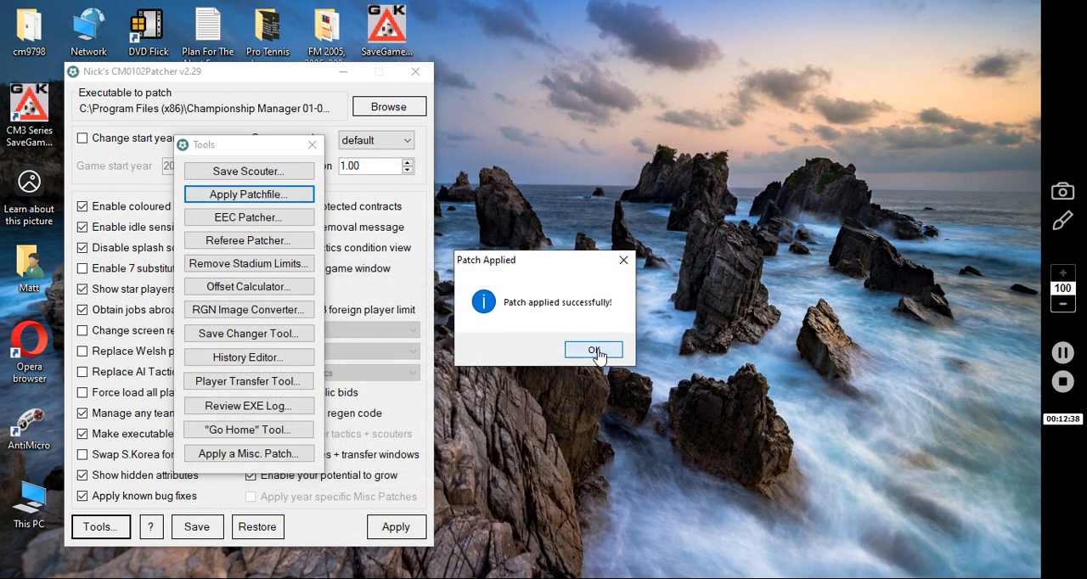
# Apply the patch files Chairmans-Attributes.patch and Training-Facilities-outta-20.patch, and close the patcher's tools window
pyautogui.click(301, 202)
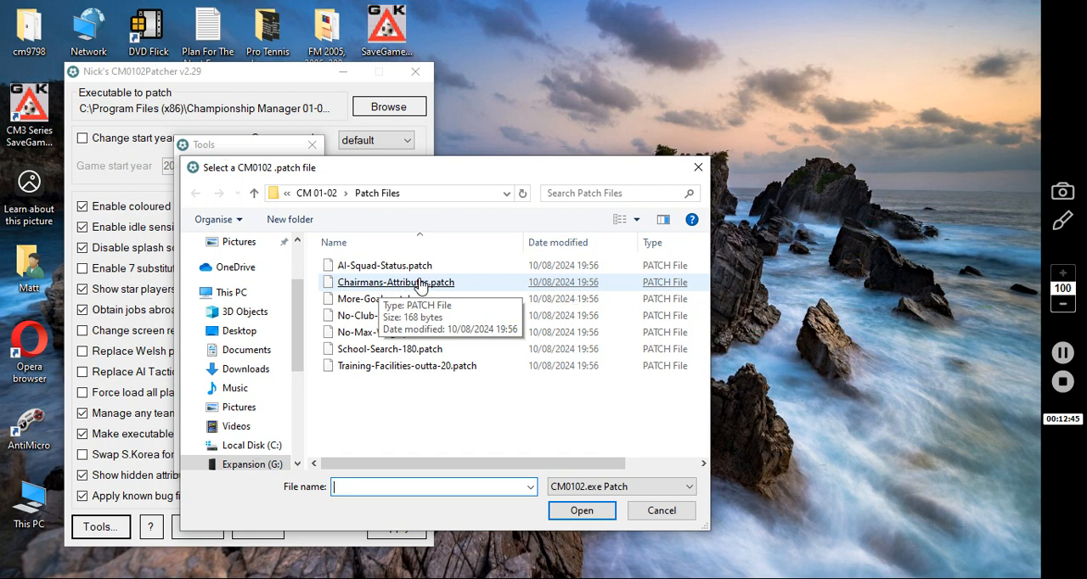
pyautogui.doubleClick(420, 285)
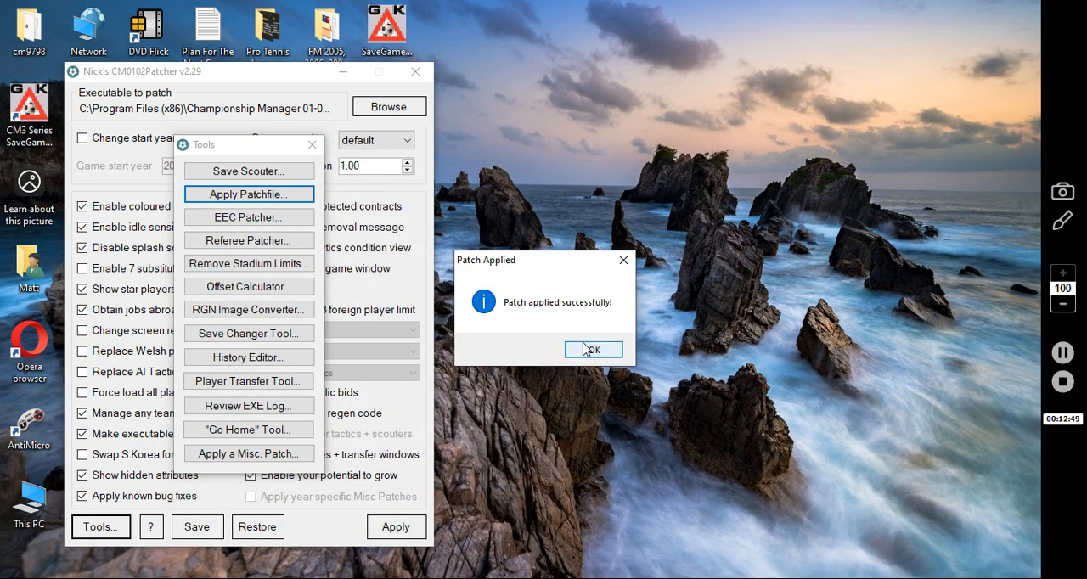
pyautogui.click(584, 349)
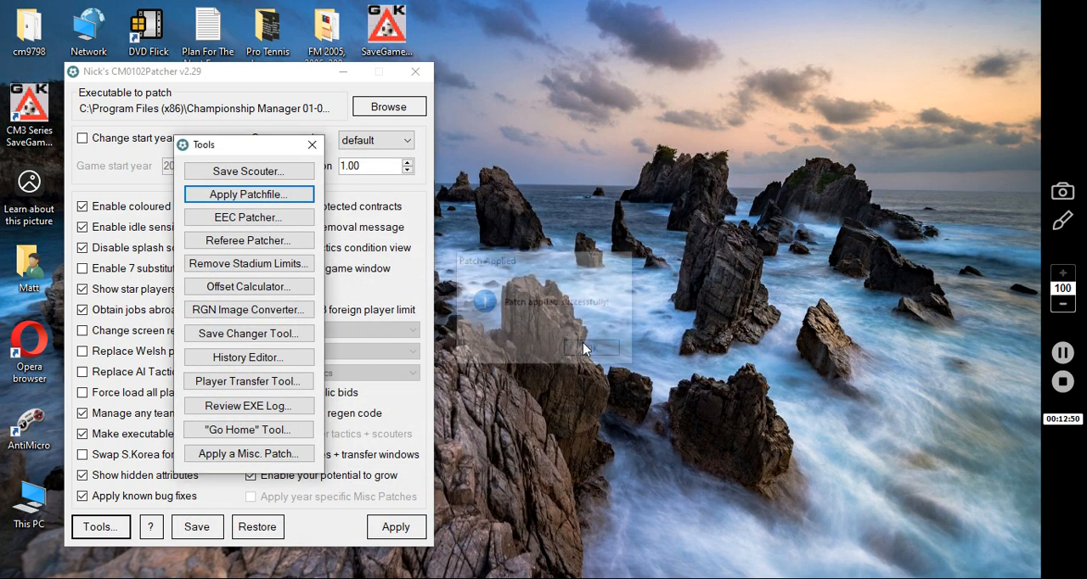
pyautogui.click(250, 199)
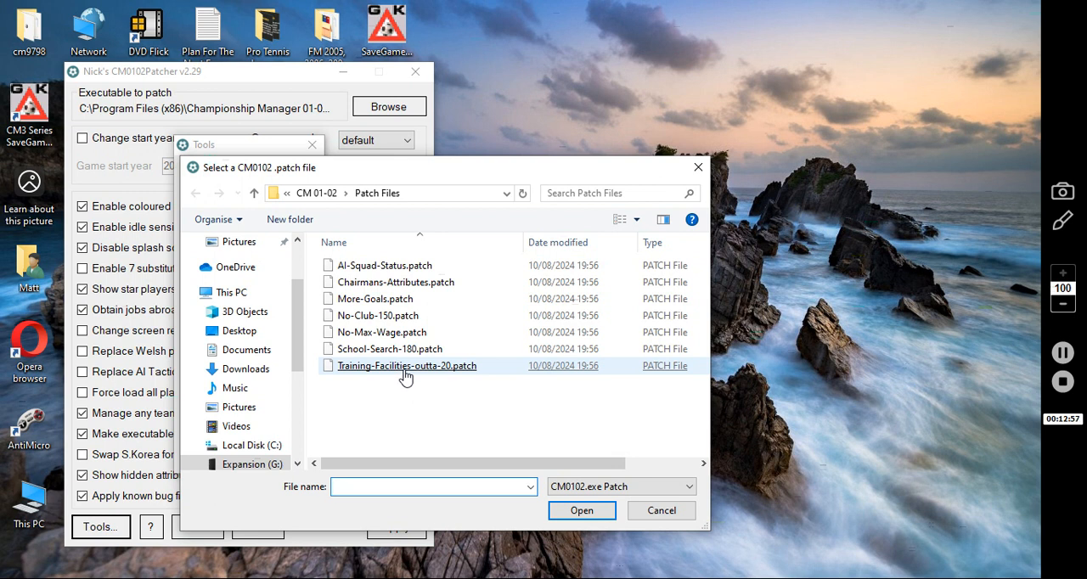
pyautogui.doubleClick(405, 374)
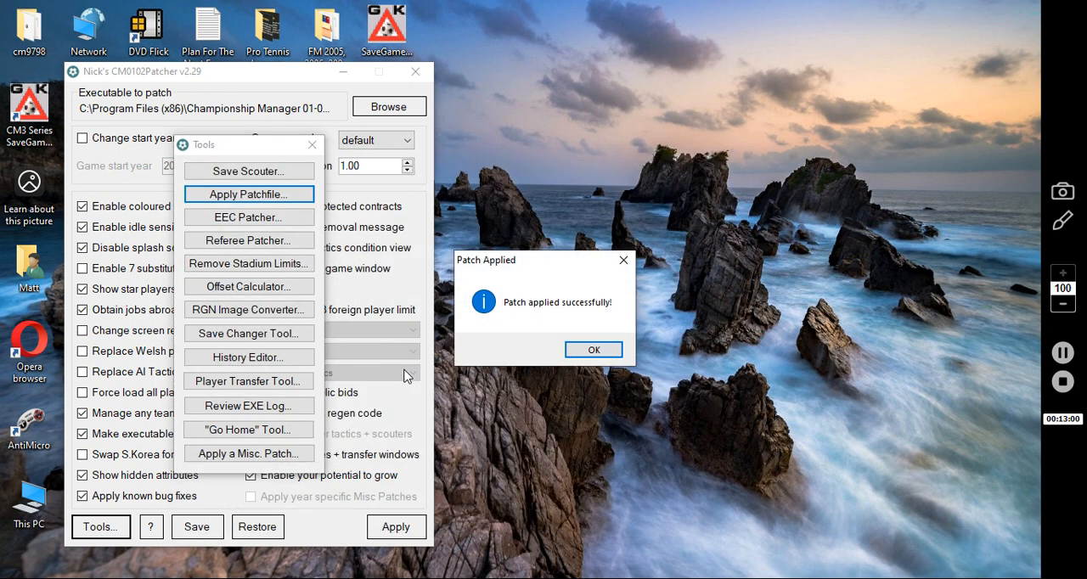
pyautogui.click(615, 352)
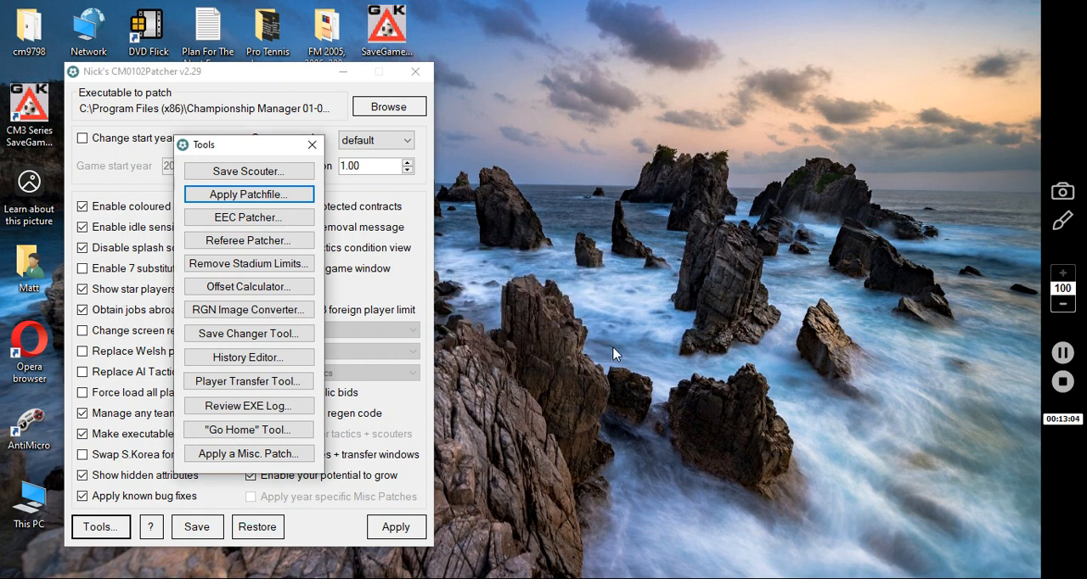
pyautogui.click(312, 149)
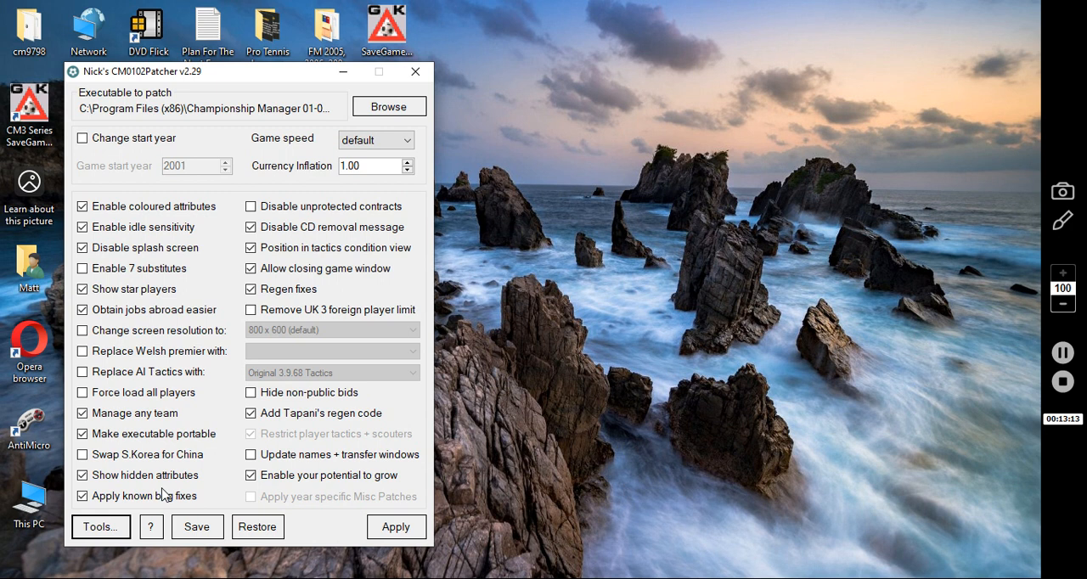
# Filter the miscellaneous patches by "network" and apply Misc Patches/FixNetworkGames.patch to the game executable
pyautogui.click(96, 528)
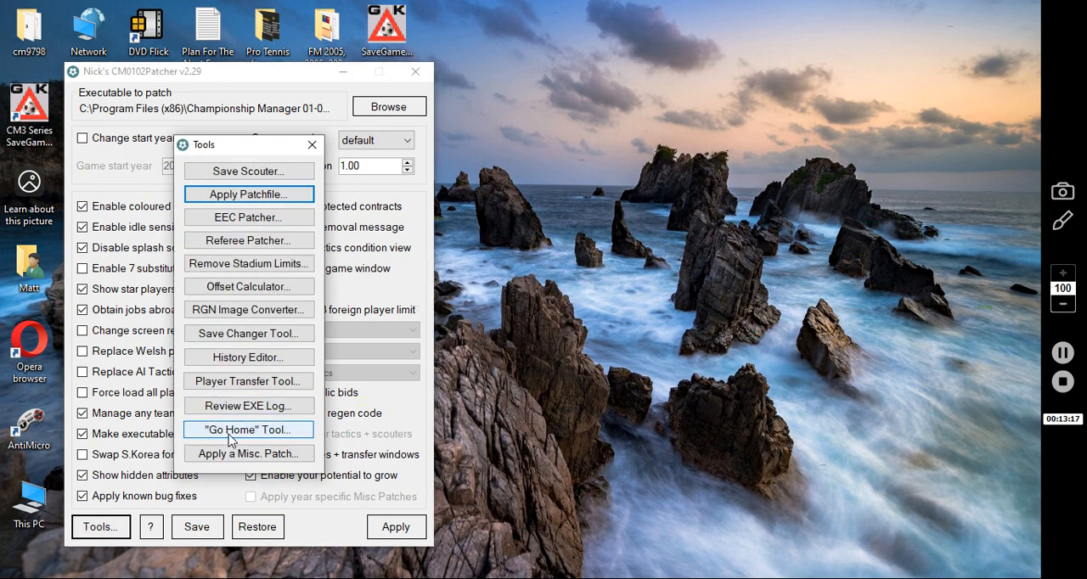
pyautogui.click(236, 457)
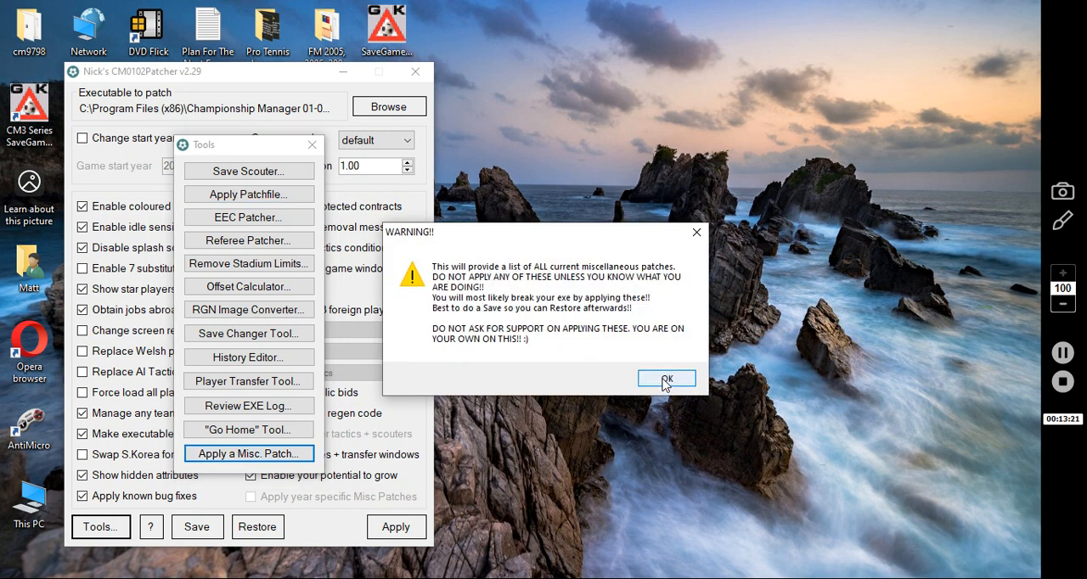
pyautogui.click(667, 379)
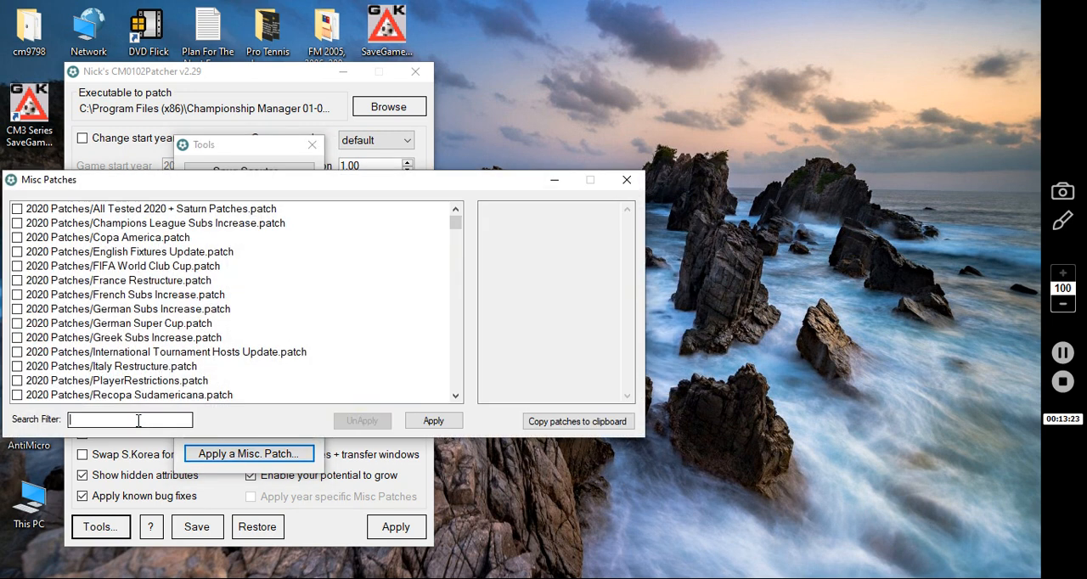
pyautogui.click(138, 420)
pyautogui.write('netw')
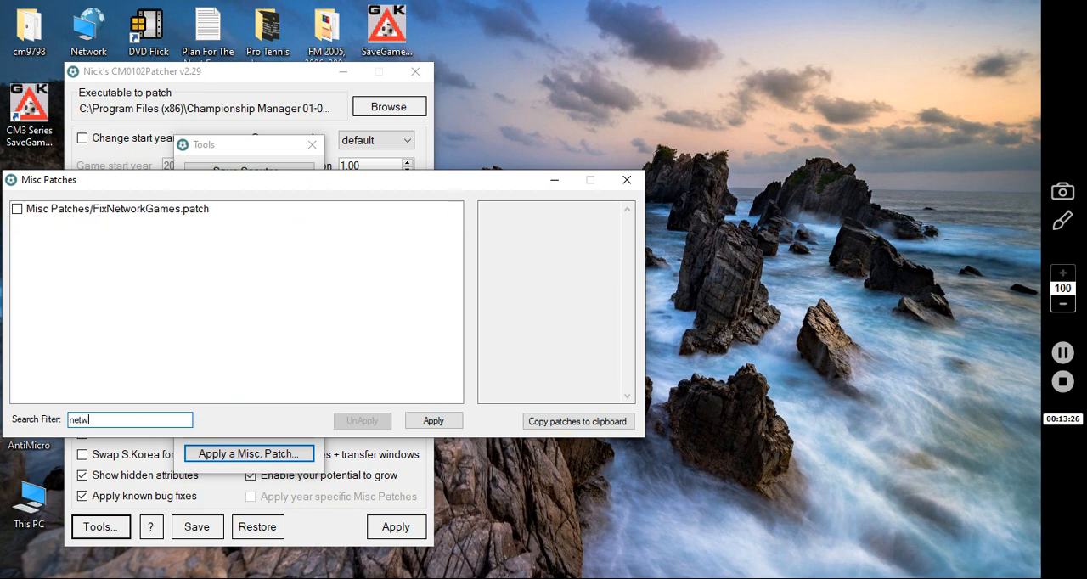
pyautogui.write('ork')
pyautogui.click(49, 213)
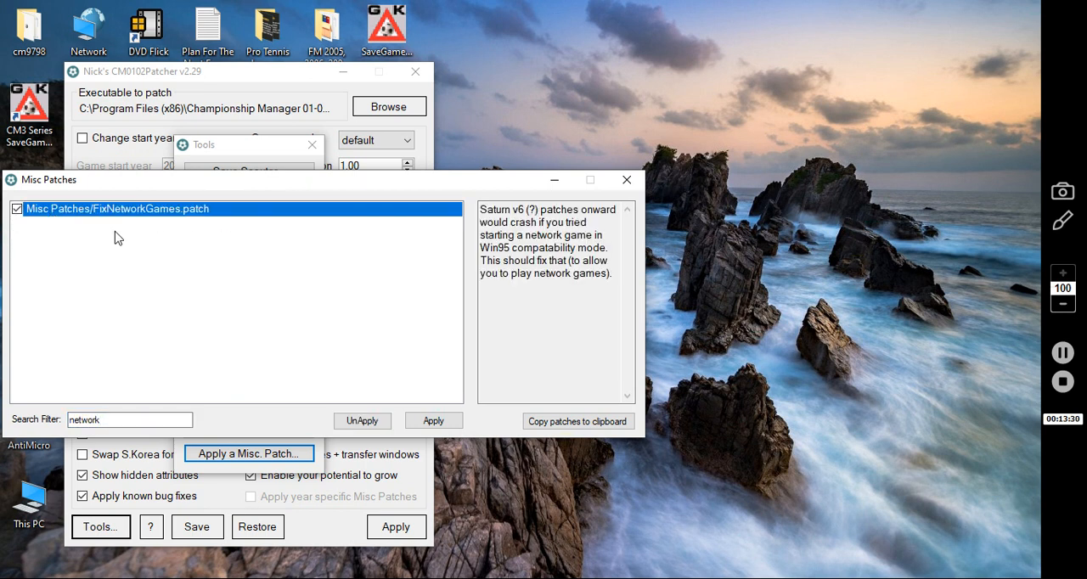
pyautogui.click(444, 423)
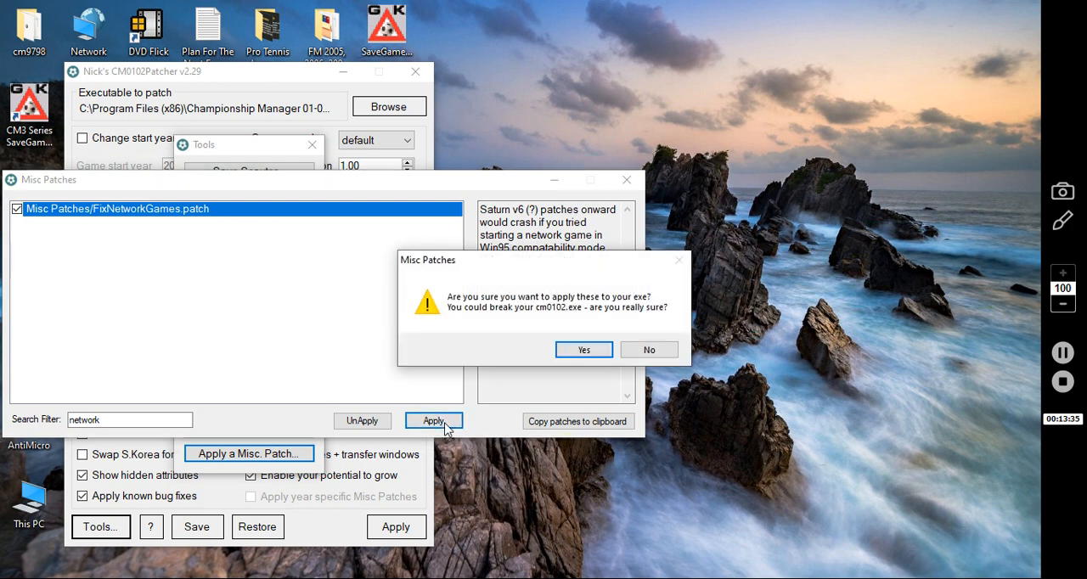
pyautogui.click(585, 351)
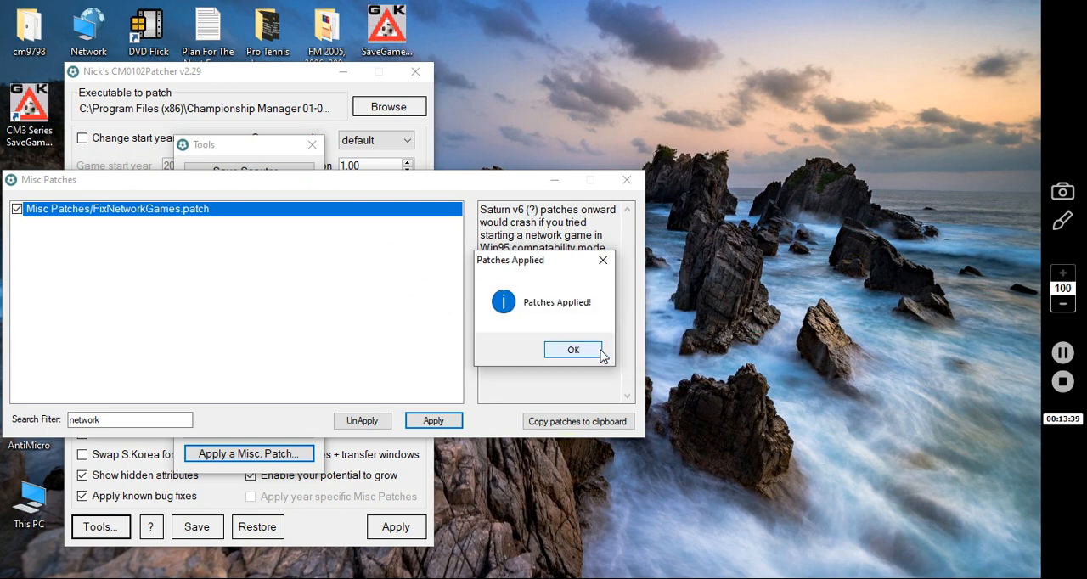
pyautogui.click(573, 350)
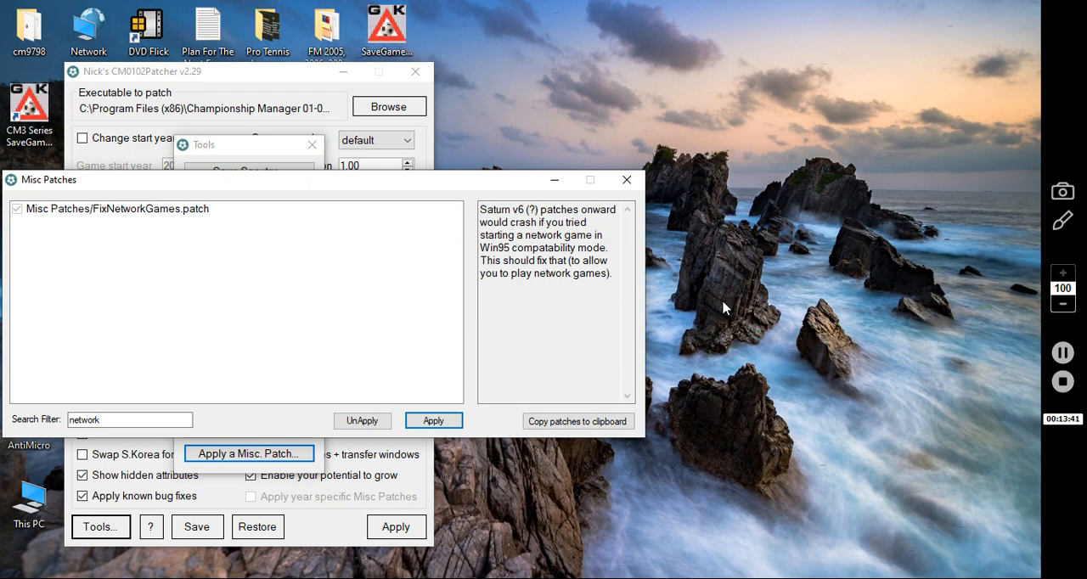
# Filter the miscellaneous patches by "loan_" and apply Saturn v5/Loan_players_purchase_protection.patch
pyautogui.moveTo(128, 422); pyautogui.dragTo(4, 428)
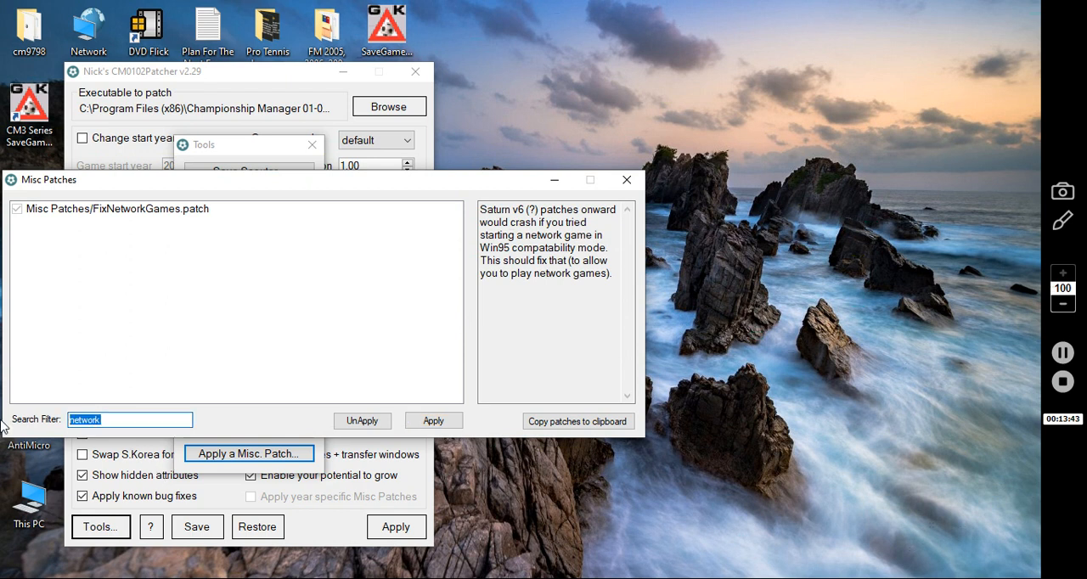
pyautogui.write('loan')
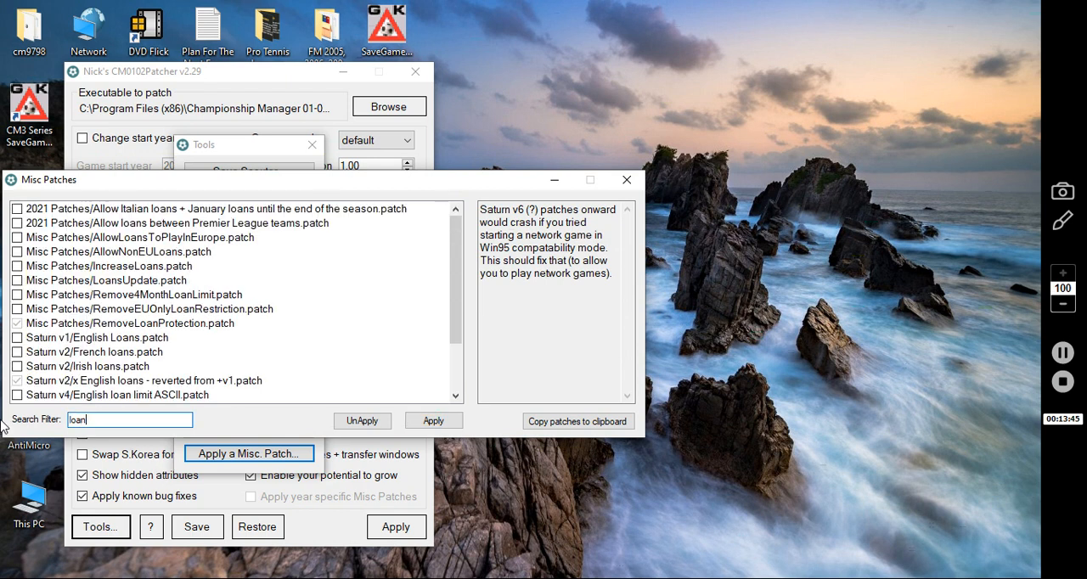
pyautogui.write('_')
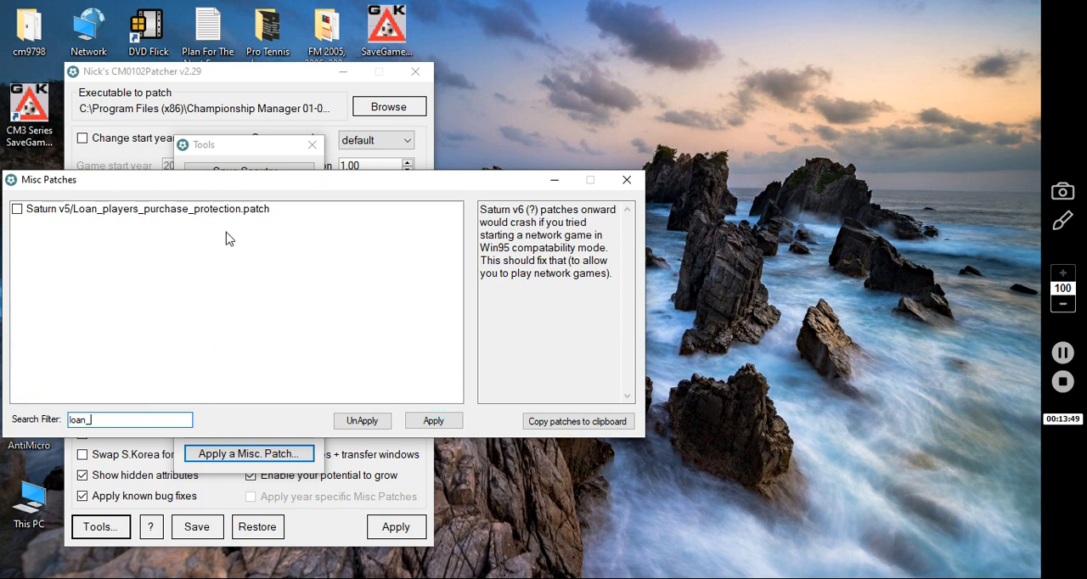
pyautogui.click(199, 213)
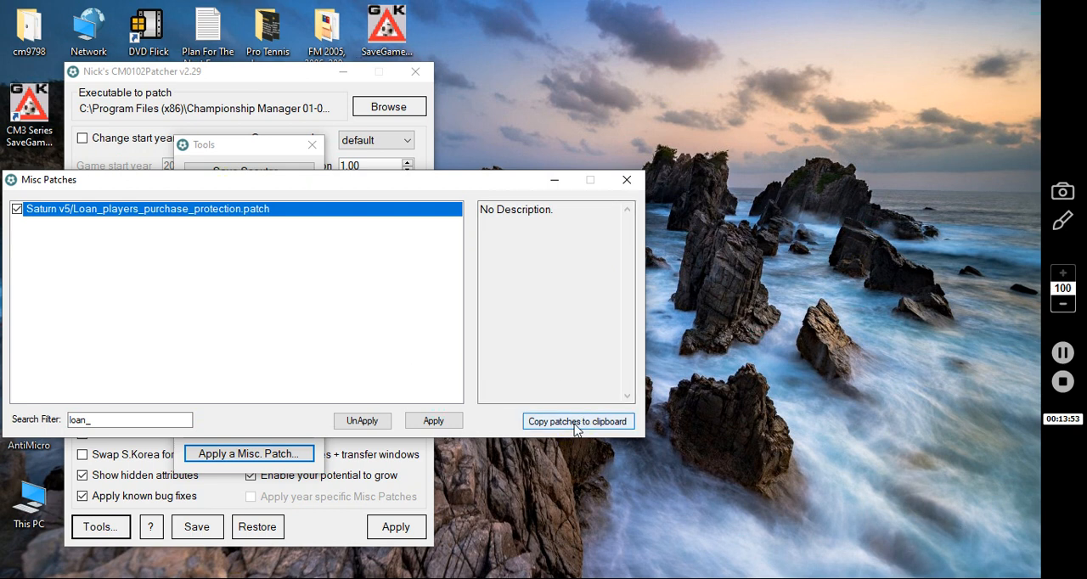
pyautogui.click(434, 421)
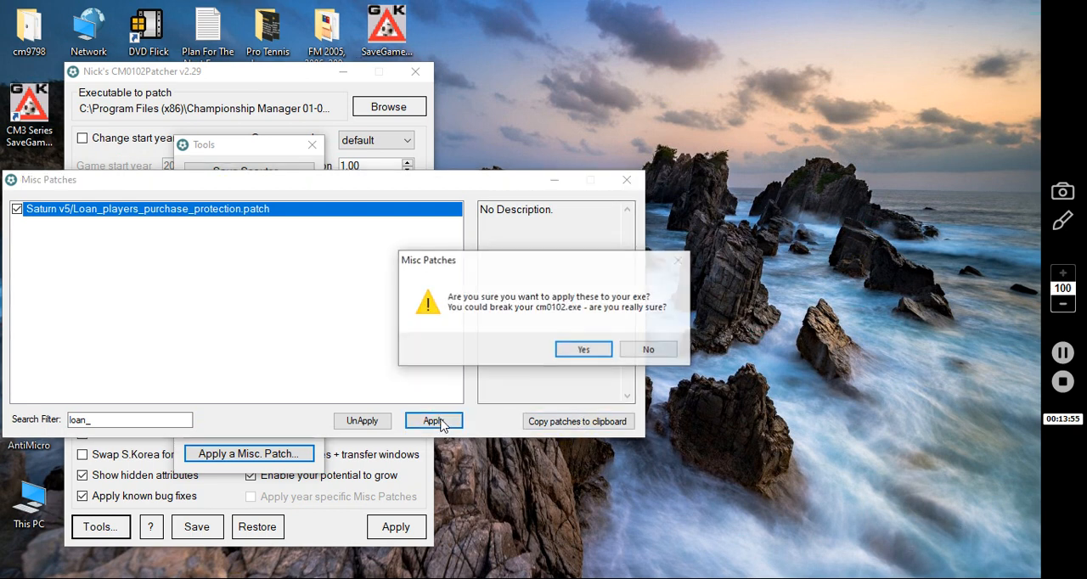
pyautogui.click(583, 351)
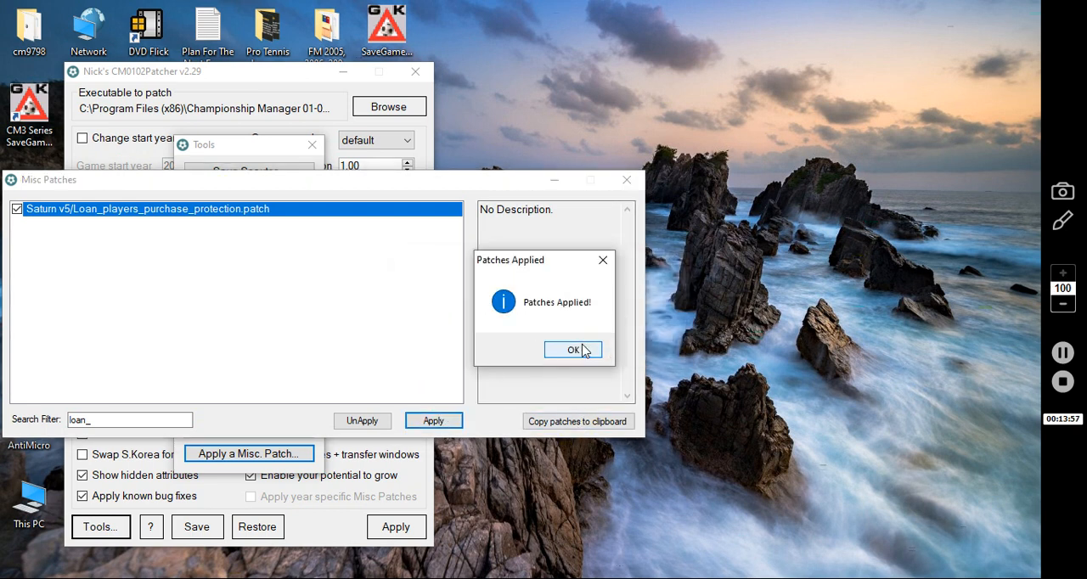
# Filter the miscellaneous patches by "pause" and apply Misc Patches/PauseOnMinorInjury.patch to the game executable
pyautogui.click(574, 350)
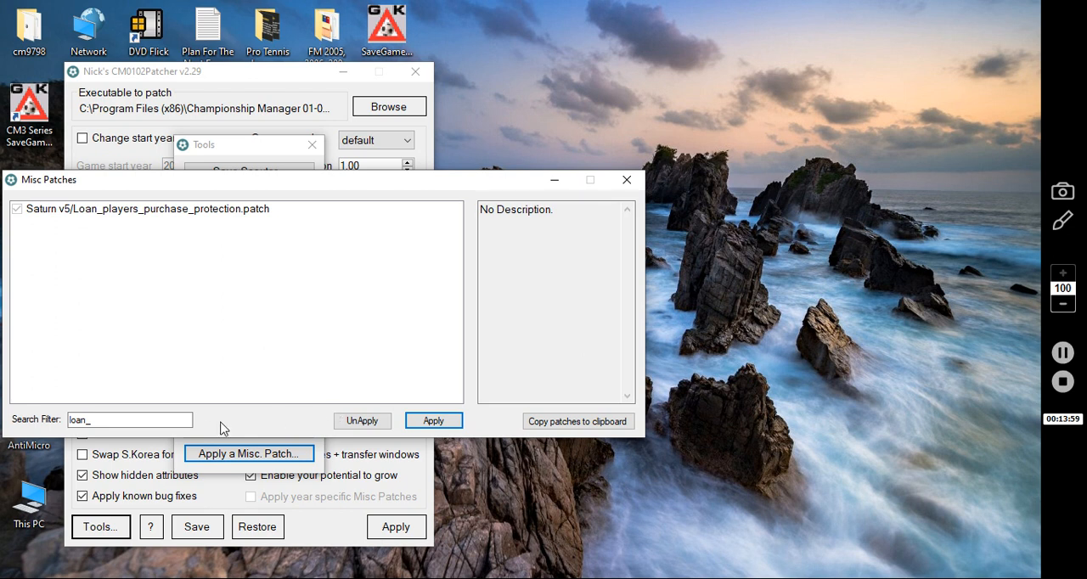
pyautogui.doubleClick(182, 419)
pyautogui.write('p')
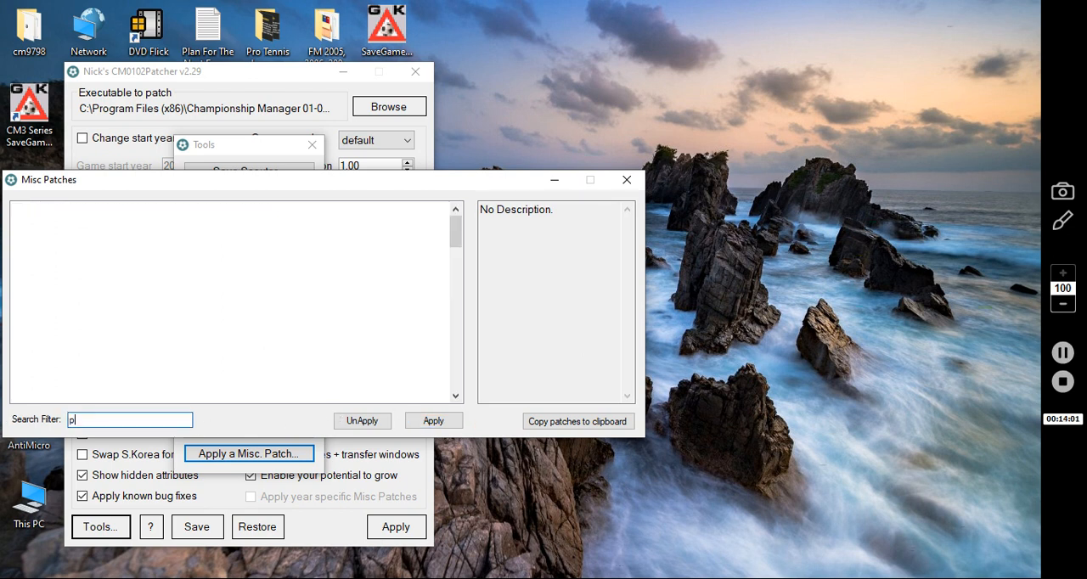
pyautogui.write('ause')
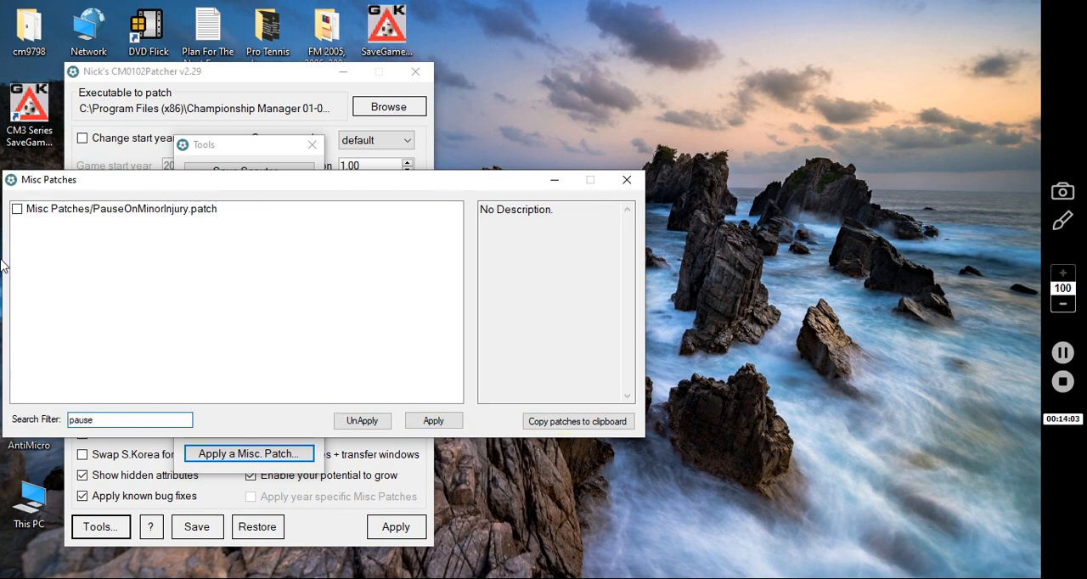
pyautogui.click(125, 210)
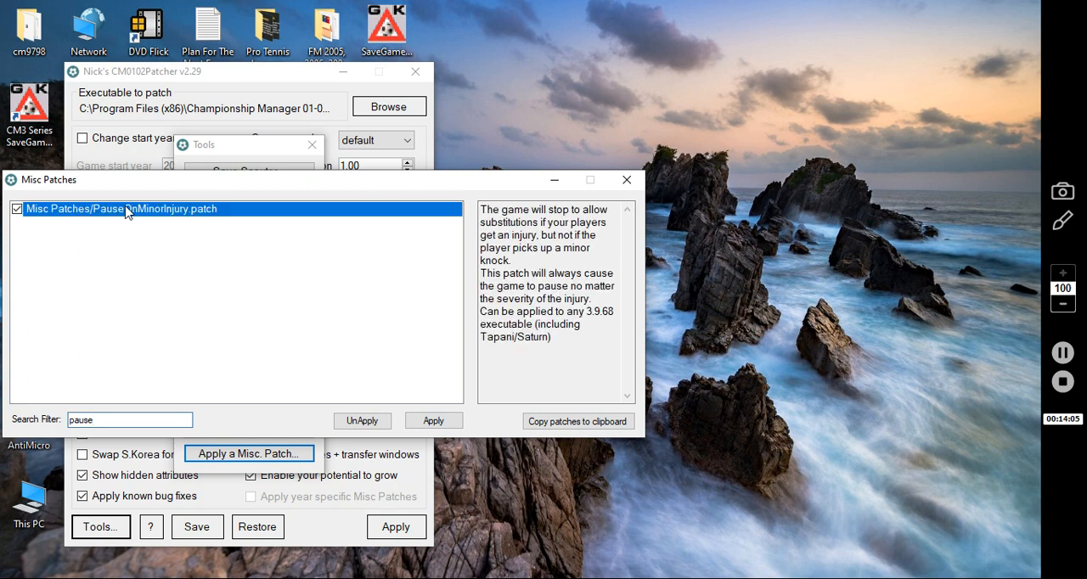
pyautogui.click(433, 422)
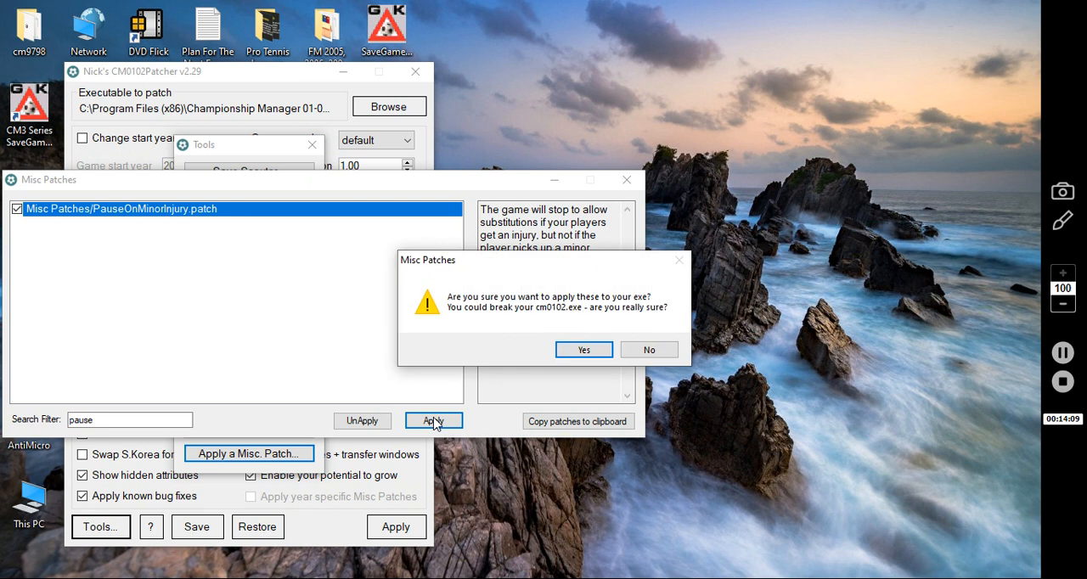
pyautogui.click(602, 350)
pyautogui.click(601, 352)
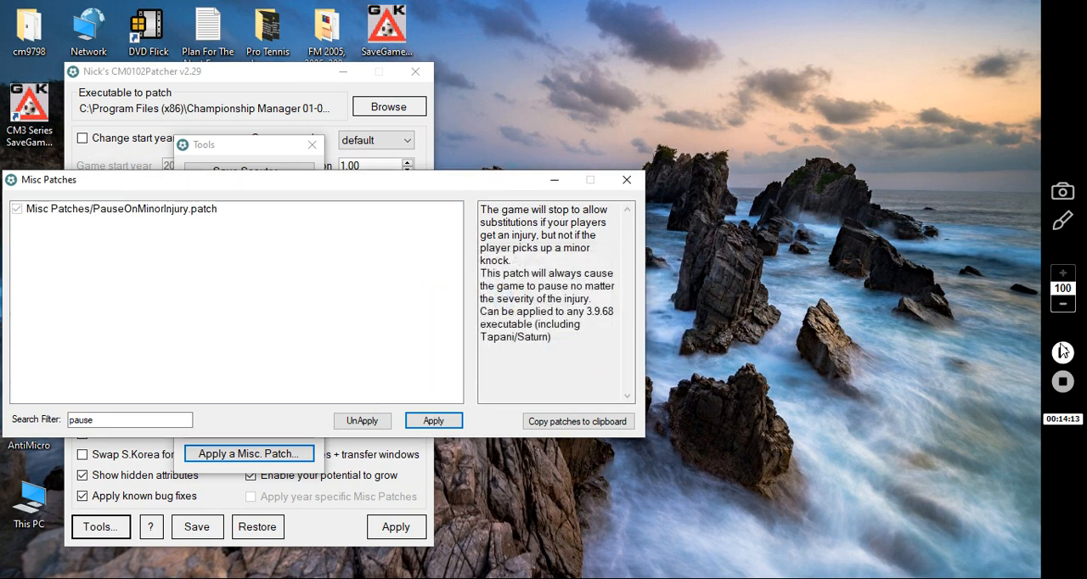
pyautogui.click(1062, 352)
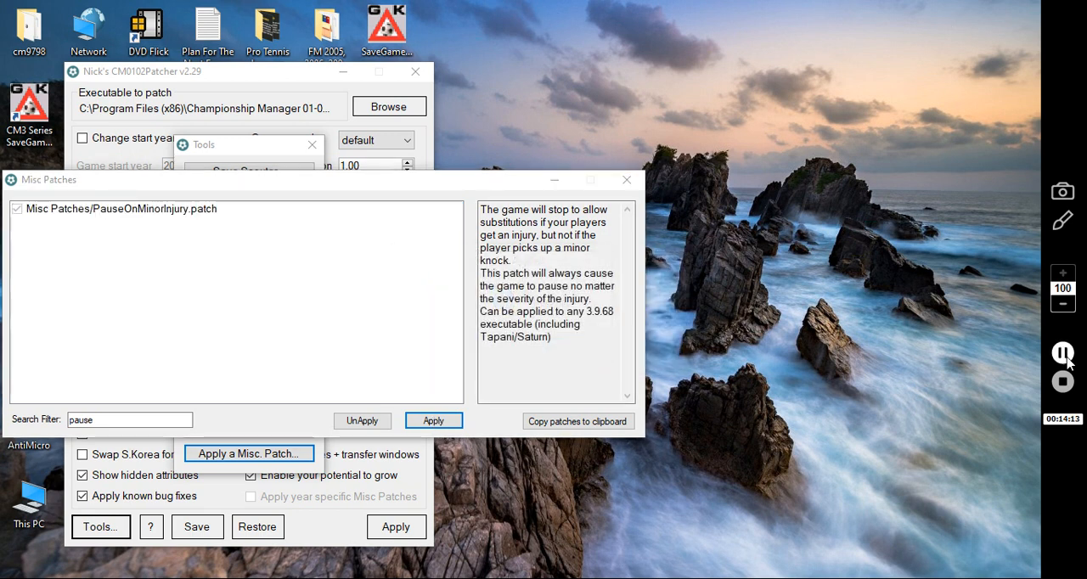
# Filter the miscellaneous patches by "see" and apply Misc Patches/SeeAnyTeamsFinancesV2.patch to the game executable
pyautogui.doubleClick(119, 422)
pyautogui.write('s')
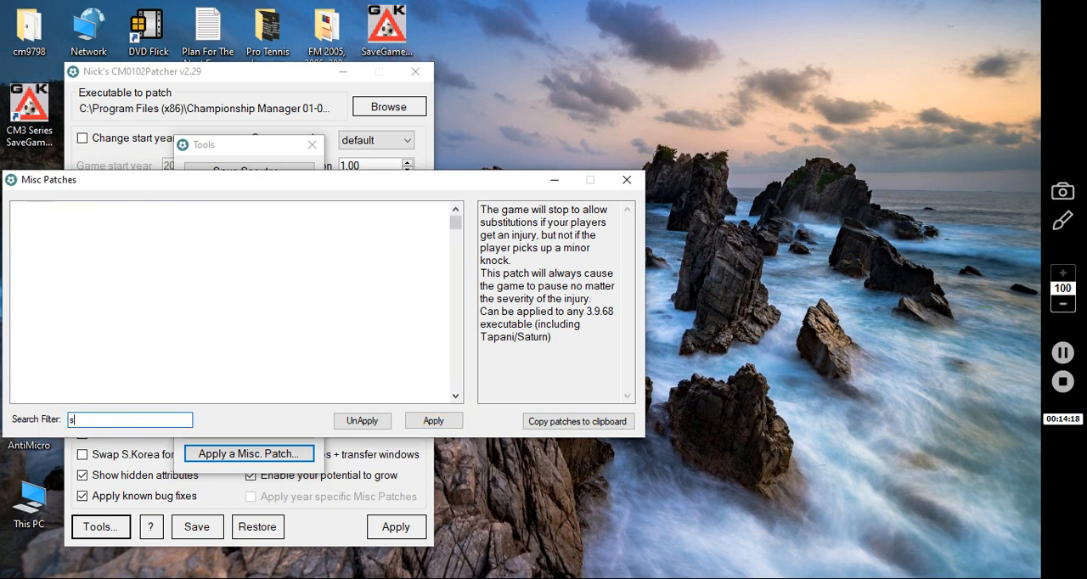
pyautogui.write('ee')
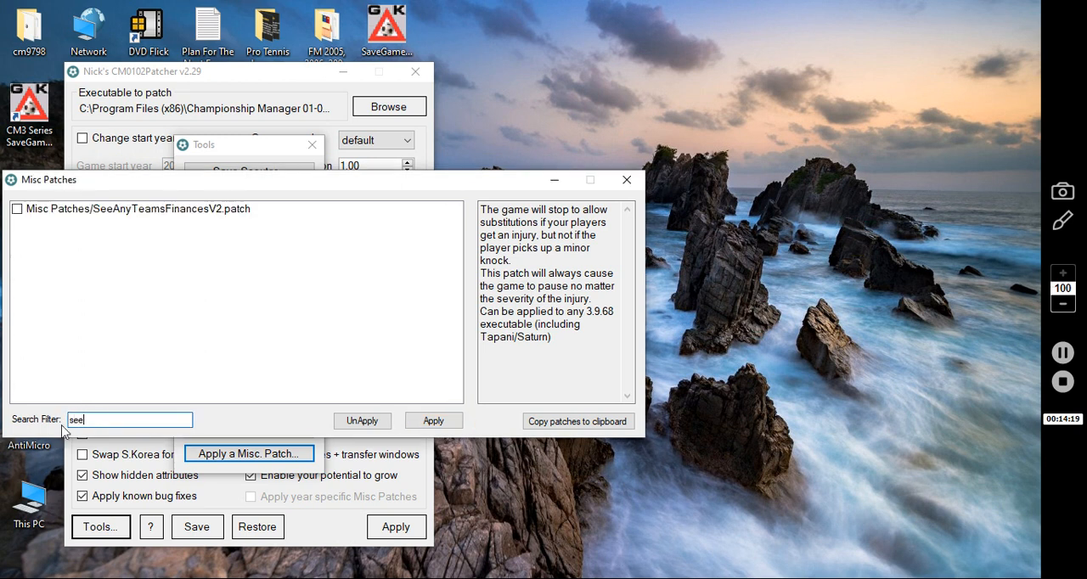
pyautogui.click(148, 212)
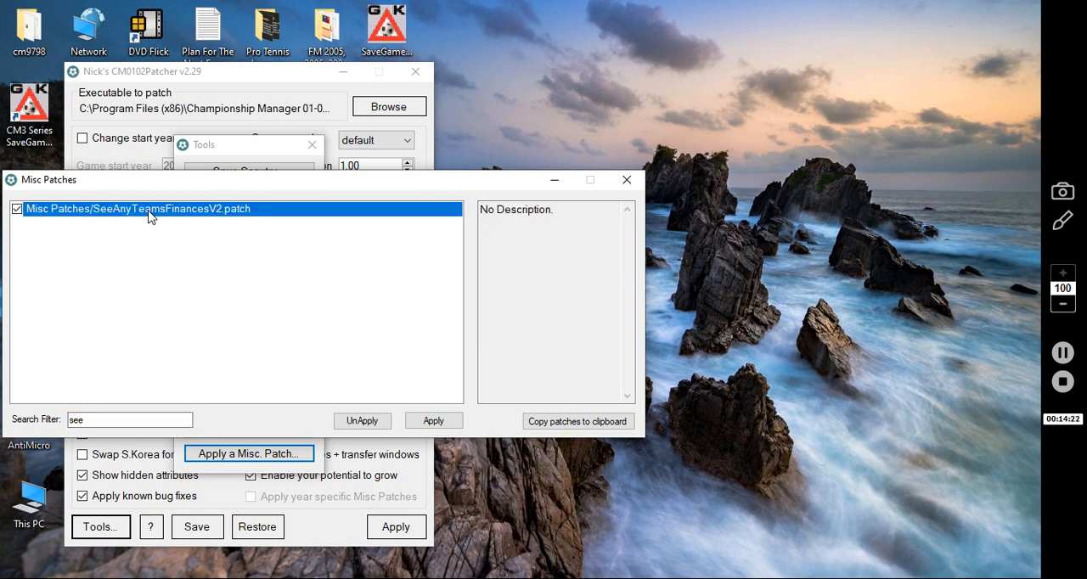
pyautogui.click(433, 421)
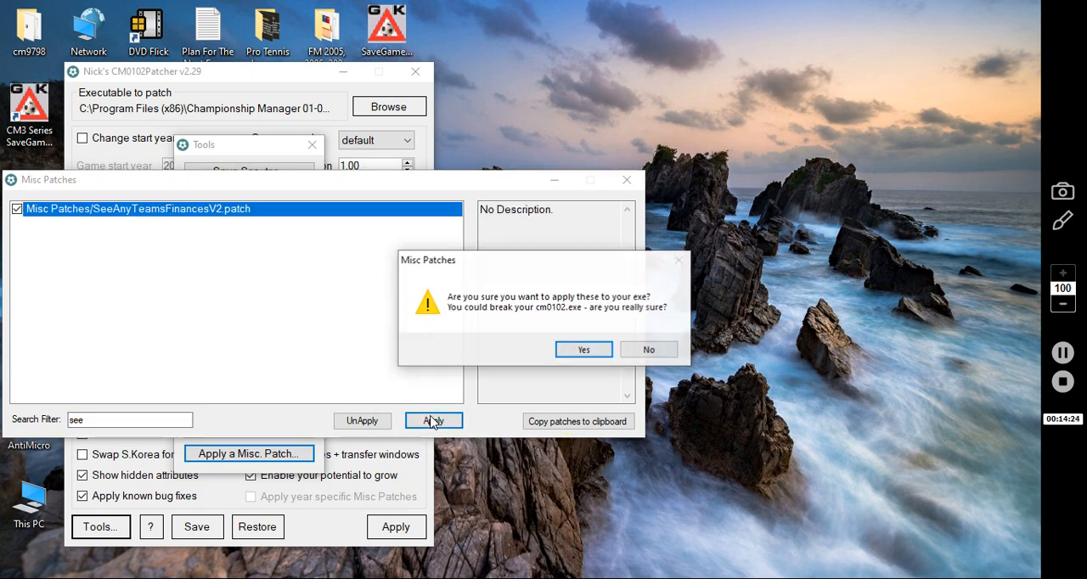
pyautogui.click(585, 350)
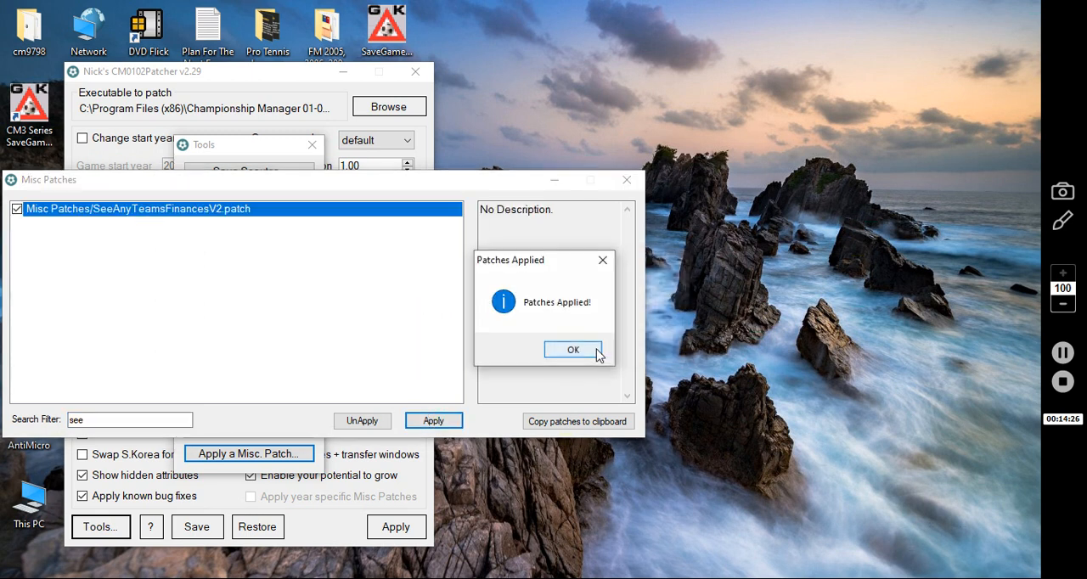
pyautogui.click(597, 355)
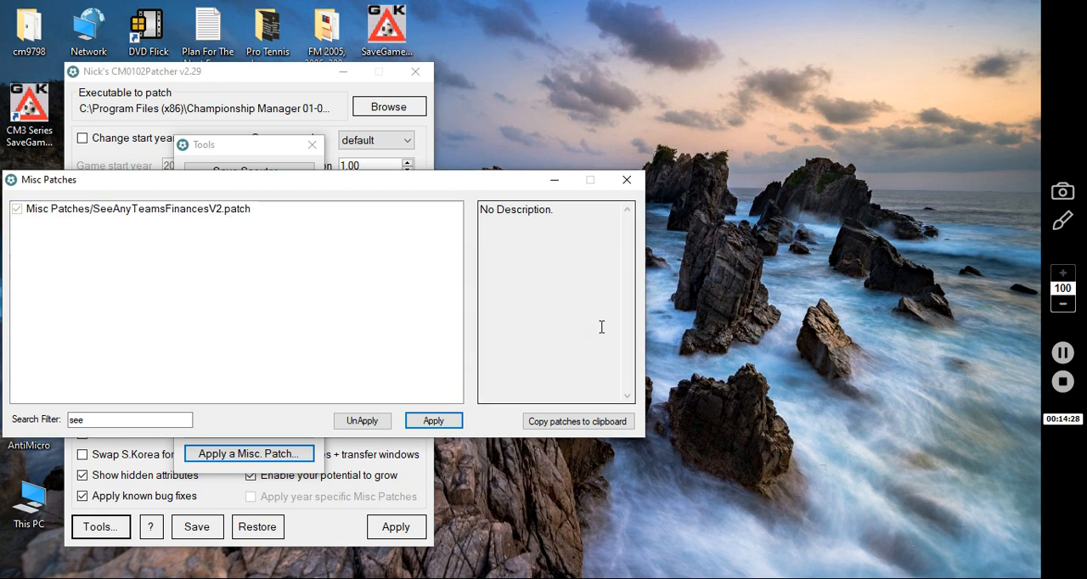
# Close the miscellaneous patches list, the tools window and the patcher itself
pyautogui.click(627, 181)
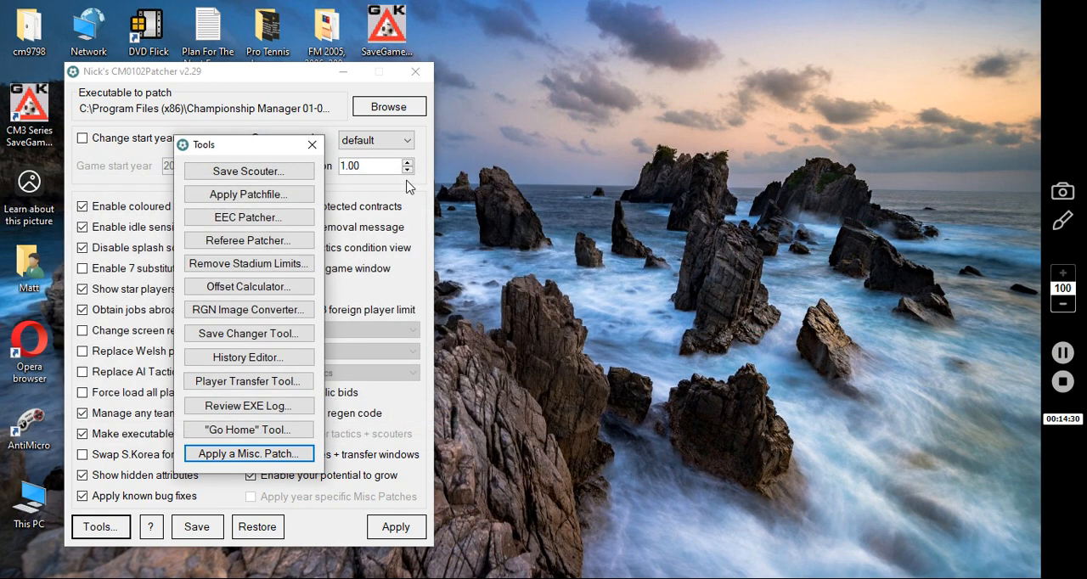
pyautogui.click(311, 145)
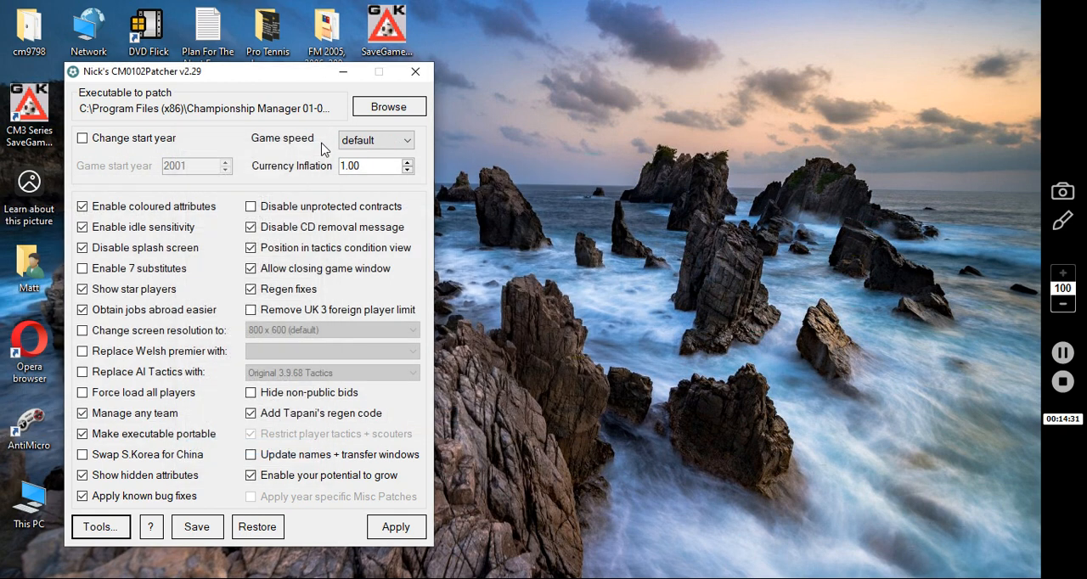
pyautogui.click(424, 74)
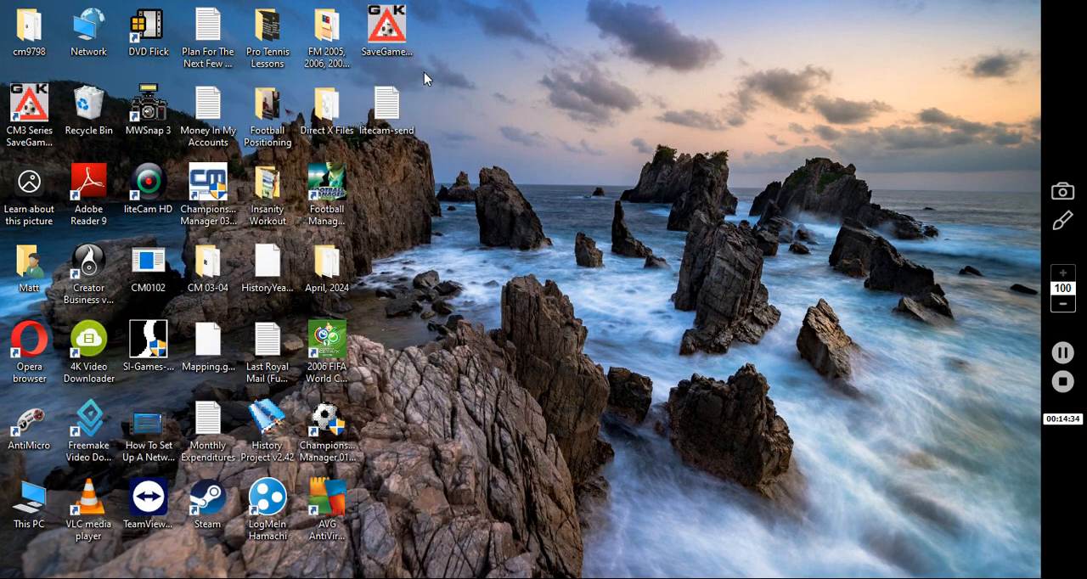